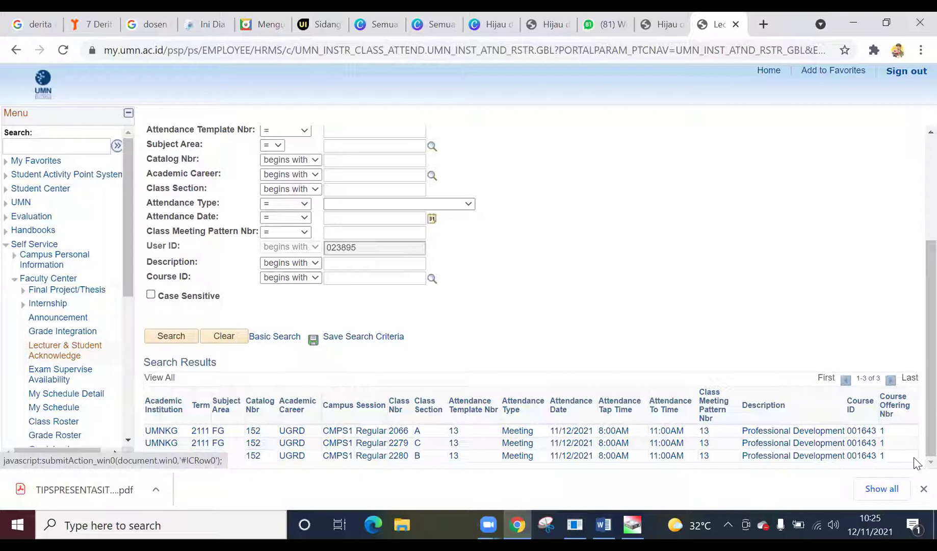
# - Open the class 2066 roster, dismiss the tapping reminder, and enter 'public speaking' as the class discussion
pyautogui.click(418, 435)
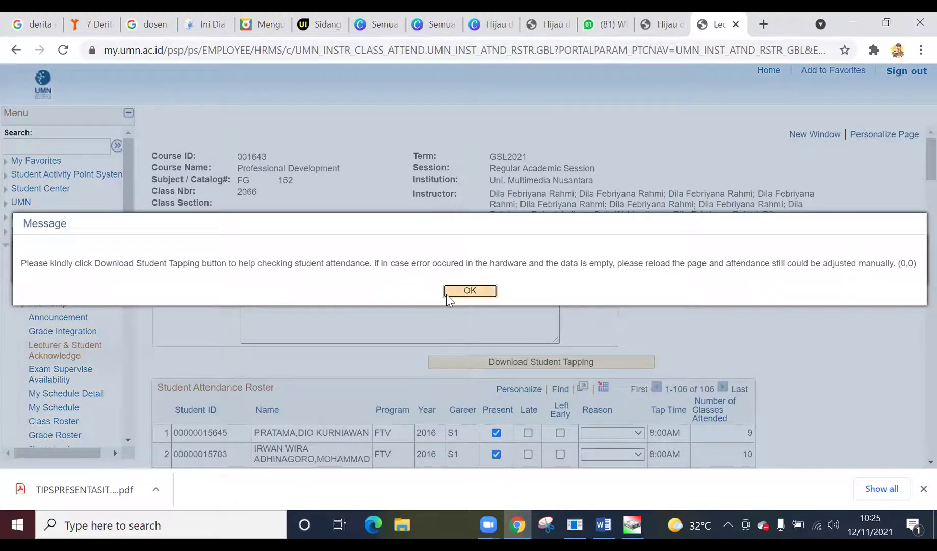
pyautogui.click(447, 293)
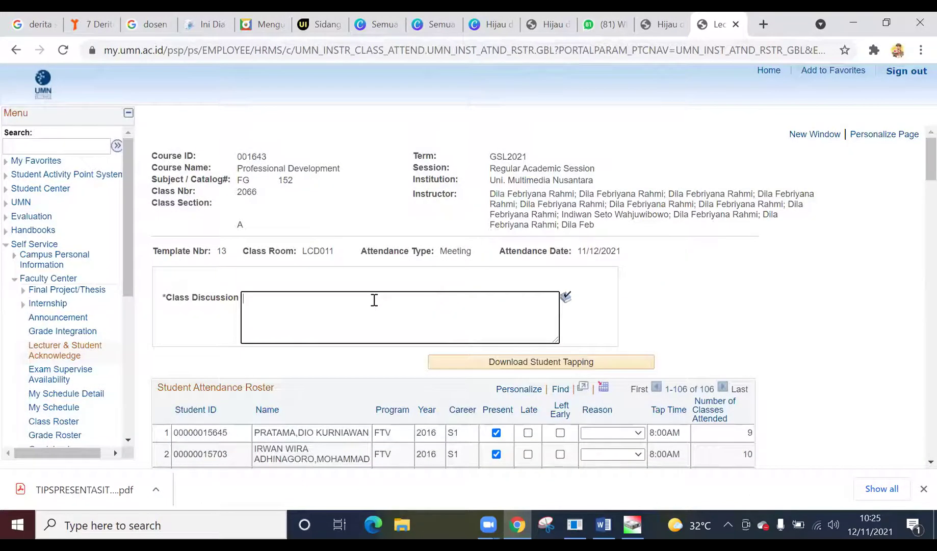
pyautogui.write('public speaking')
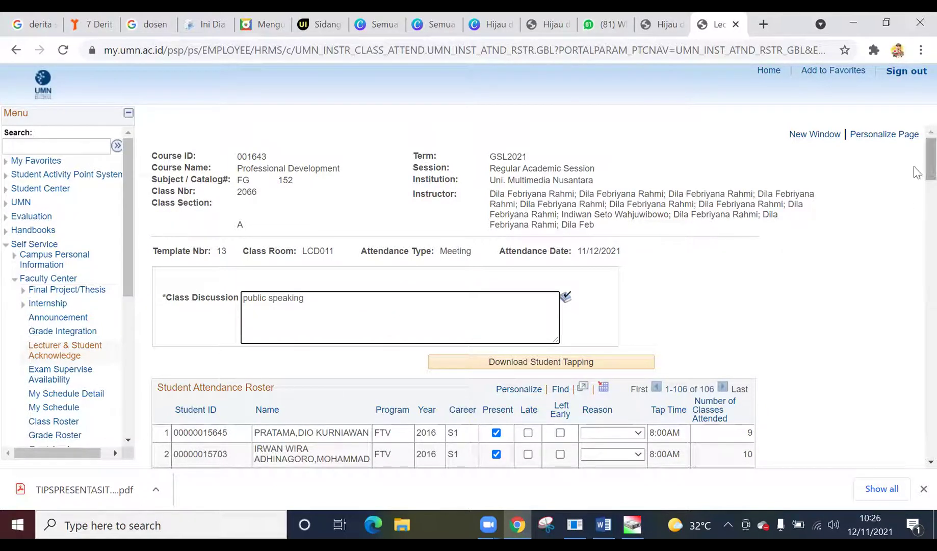
pyautogui.moveTo(914, 165)
pyautogui.mouseDown()
pyautogui.moveTo(916, 359)
pyautogui.moveTo(918, 153)
pyautogui.moveTo(912, 184)
pyautogui.mouseUp()
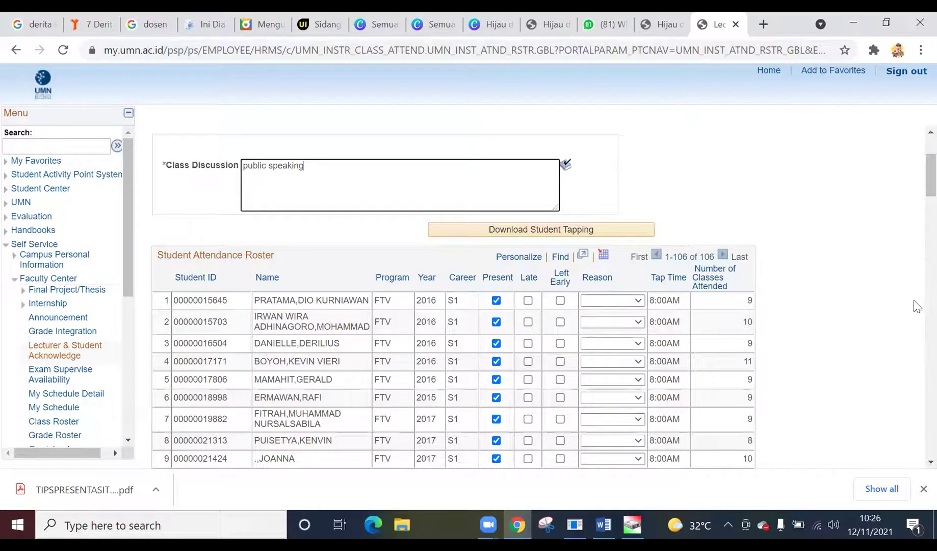
# - Download Student Tapping into the class 2066 roster and scroll through the imported tap-in times
pyautogui.click(548, 233)
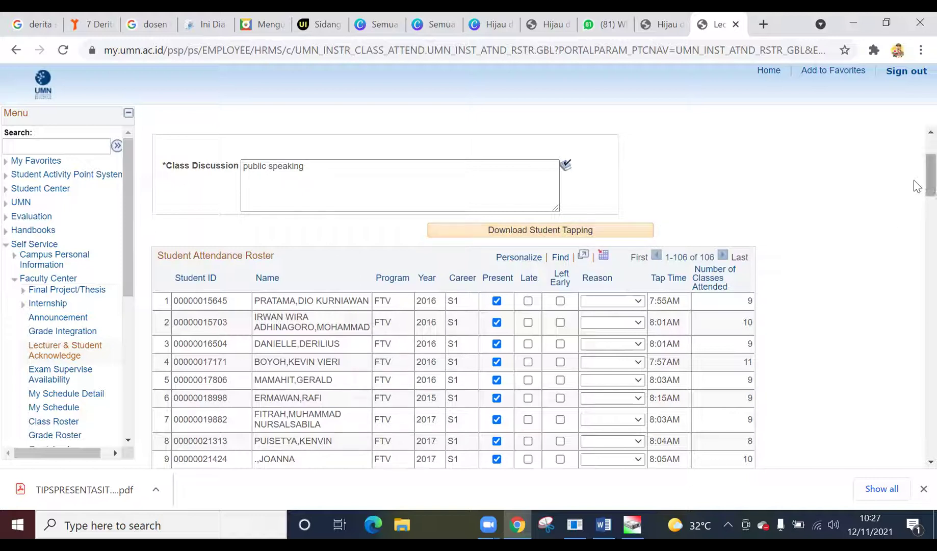
pyautogui.scroll(-1, 917, 190)
pyautogui.moveTo(926, 187); pyautogui.dragTo(916, 365)
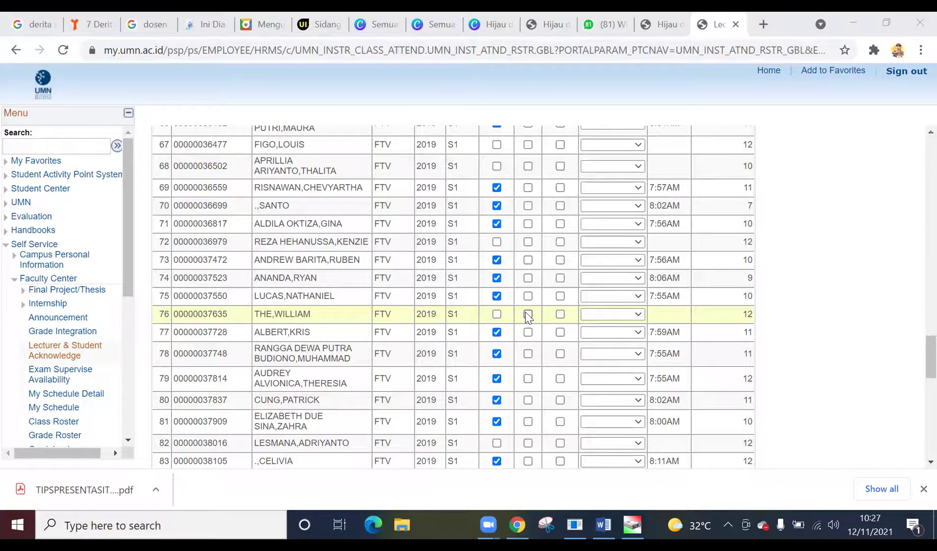
pyautogui.scroll(6, 914, 304)
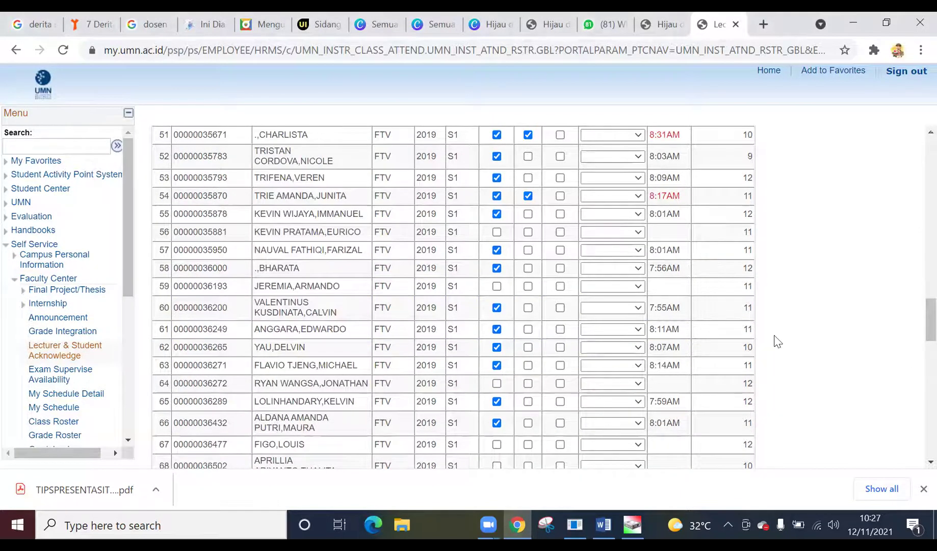
pyautogui.scroll(1, 775, 339)
pyautogui.scroll(2, 844, 305)
pyautogui.scroll(8, 846, 305)
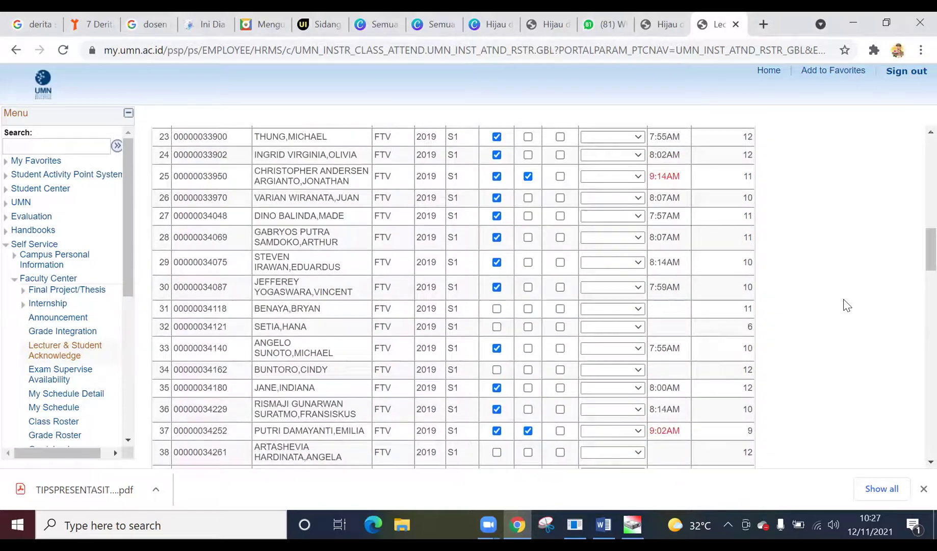
pyautogui.scroll(15, 847, 304)
pyautogui.scroll(1, 846, 305)
pyautogui.scroll(-1, 846, 304)
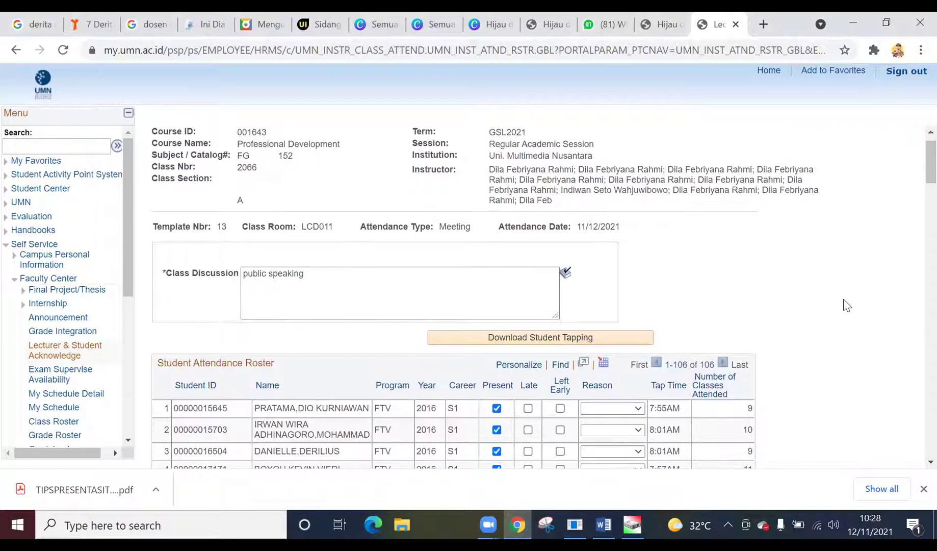
pyautogui.scroll(-5, 846, 305)
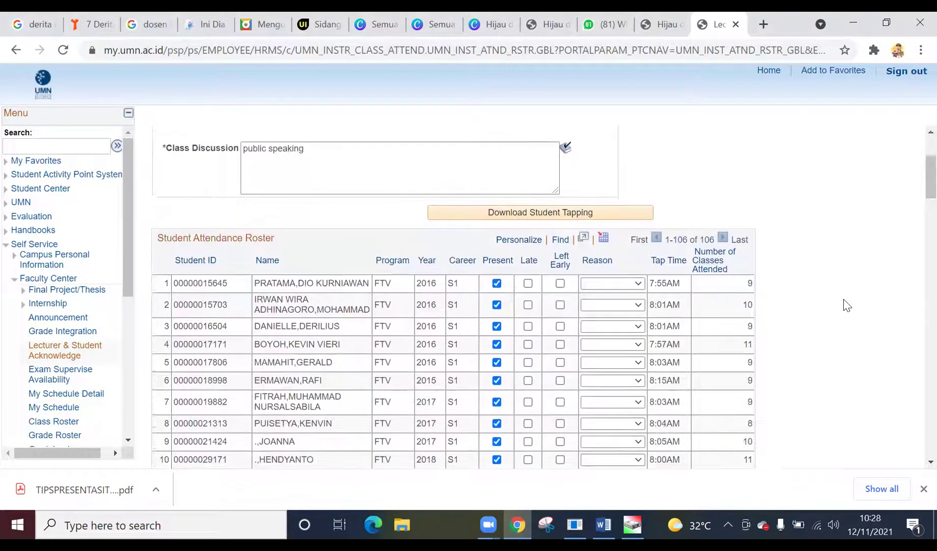
pyautogui.scroll(-3, 846, 305)
pyautogui.scroll(-3, 846, 305)
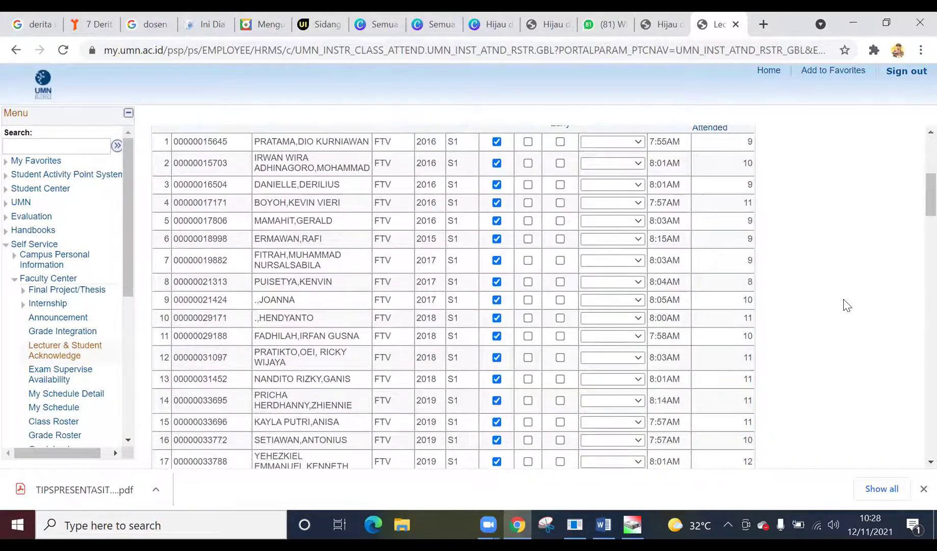
pyautogui.scroll(1, 847, 304)
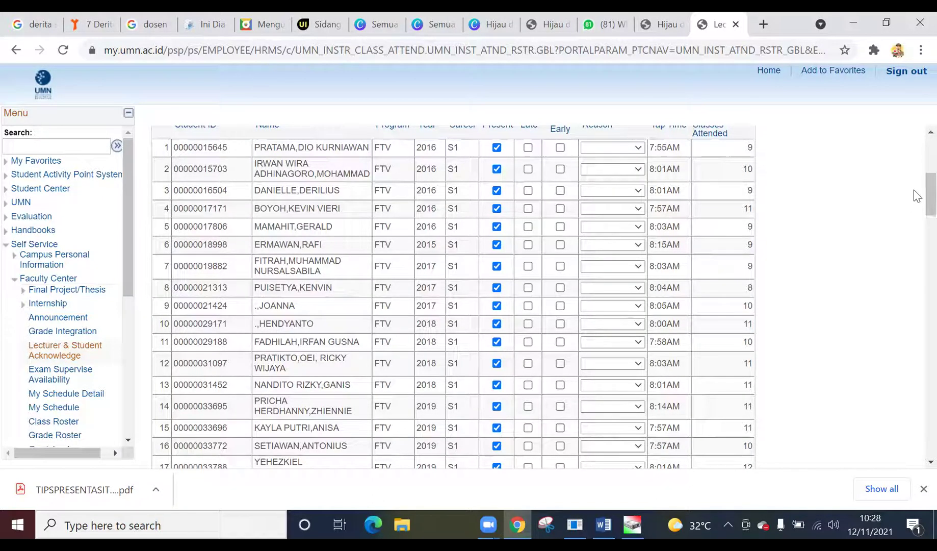
pyautogui.moveTo(915, 197); pyautogui.dragTo(915, 441)
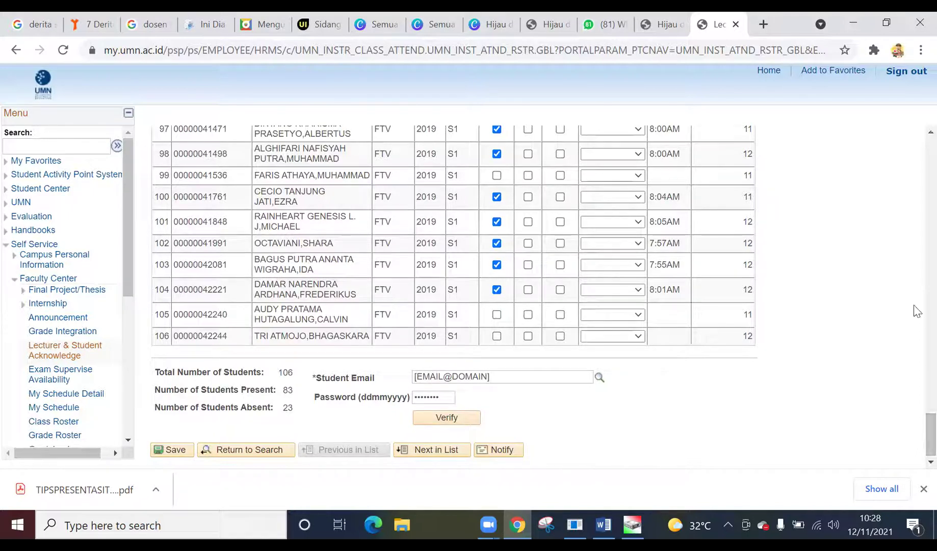
pyautogui.moveTo(915, 435); pyautogui.dragTo(915, 191)
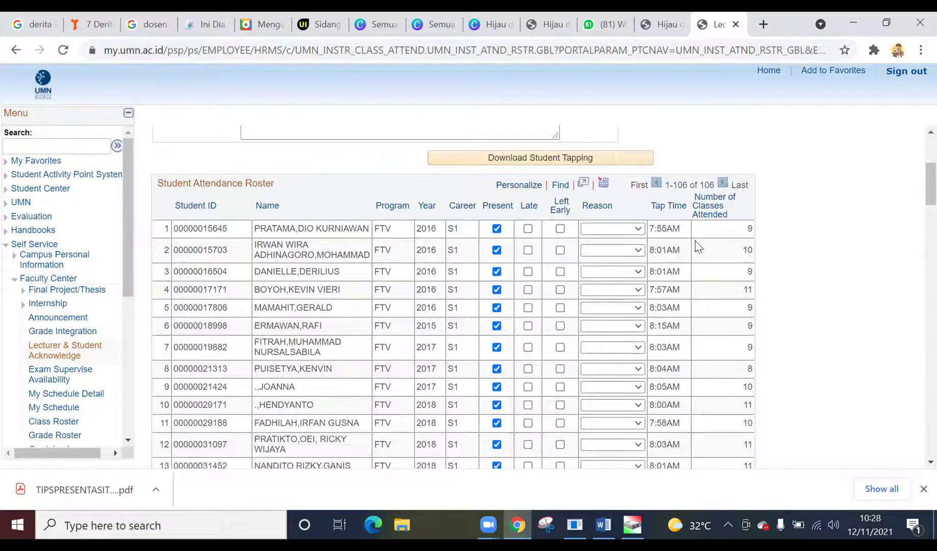
# - Mark rows 5 and 25 absent, clearing row 25's Late mark first
pyautogui.click(497, 307)
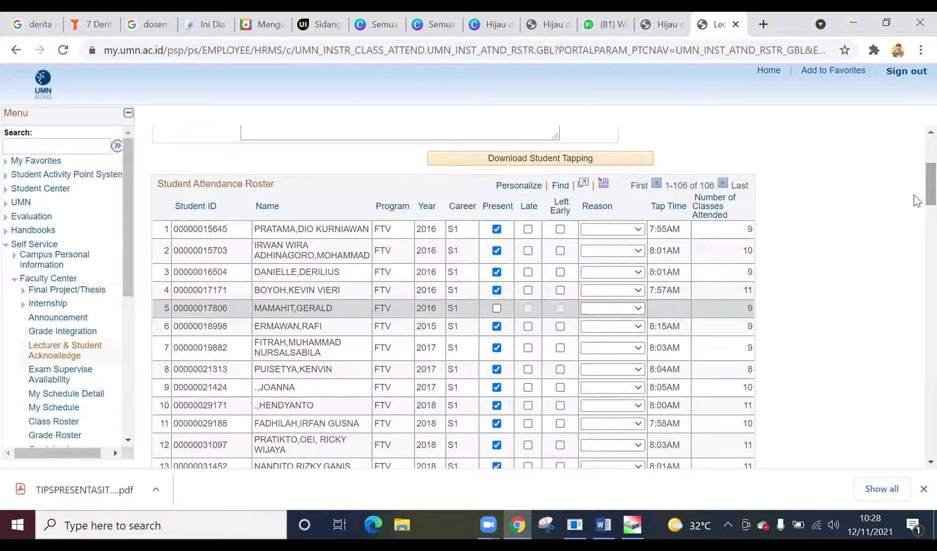
pyautogui.scroll(-5, 915, 203)
pyautogui.scroll(-5, 915, 232)
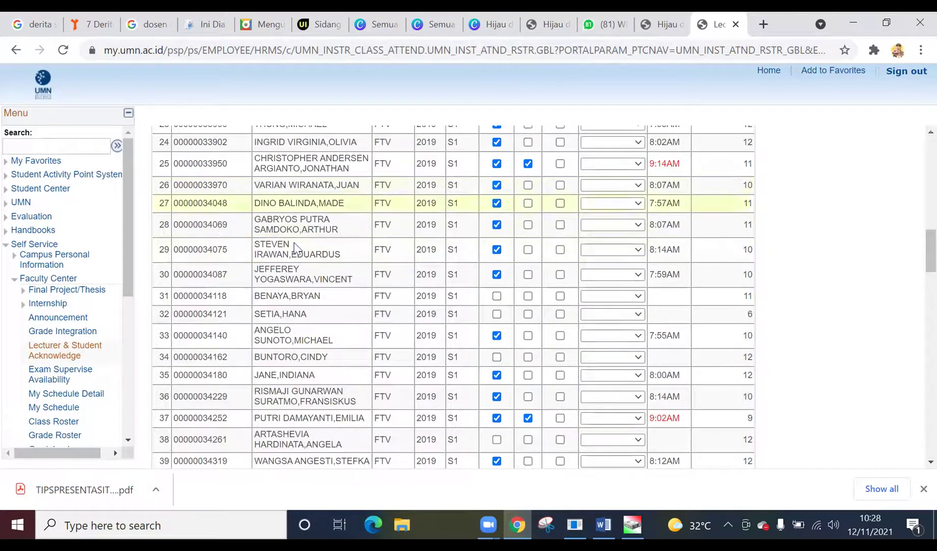
pyautogui.scroll(1, 296, 246)
pyautogui.scroll(2, 296, 246)
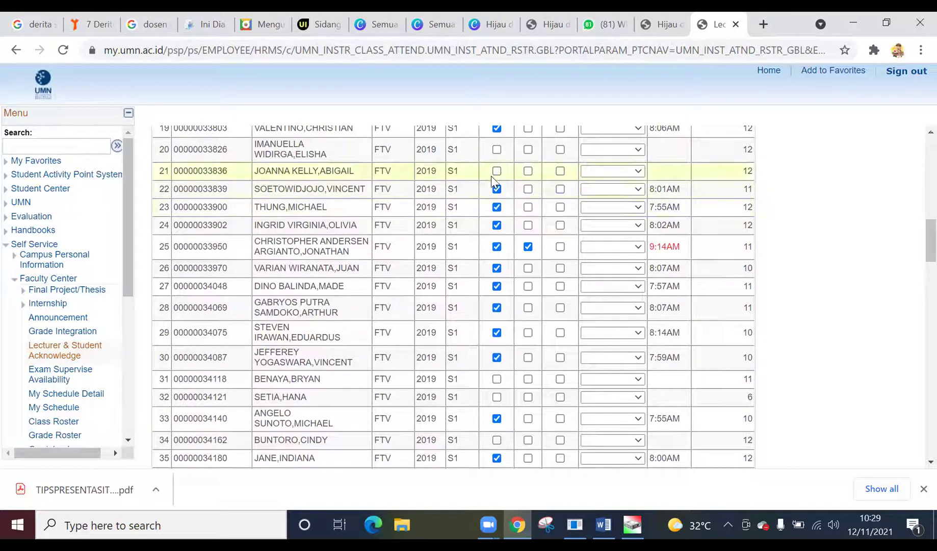
pyautogui.click(527, 247)
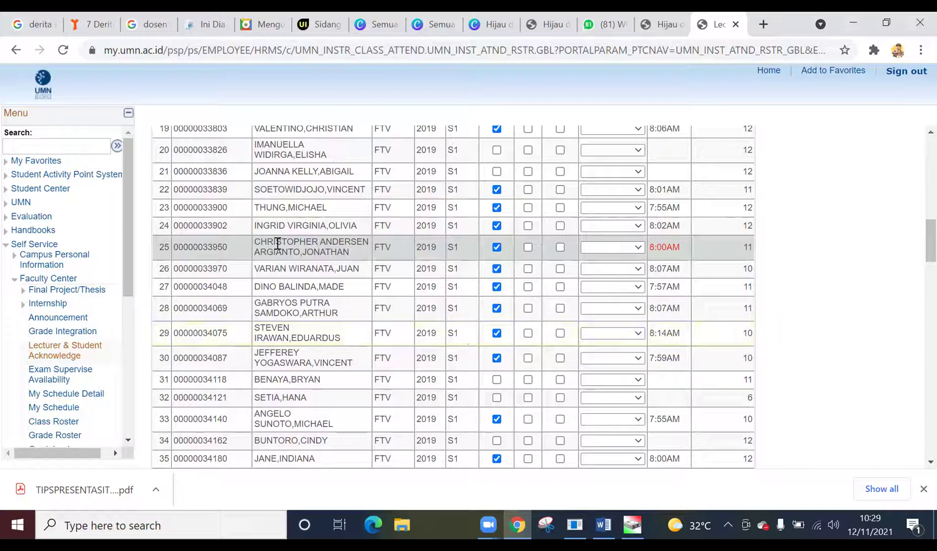
pyautogui.click(496, 246)
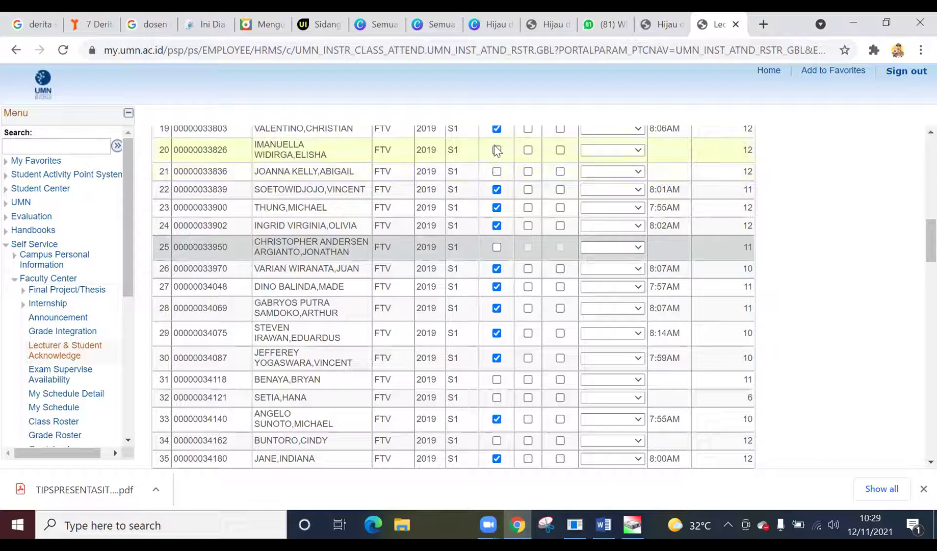
# - Mark the student in row 20 present
pyautogui.click(497, 150)
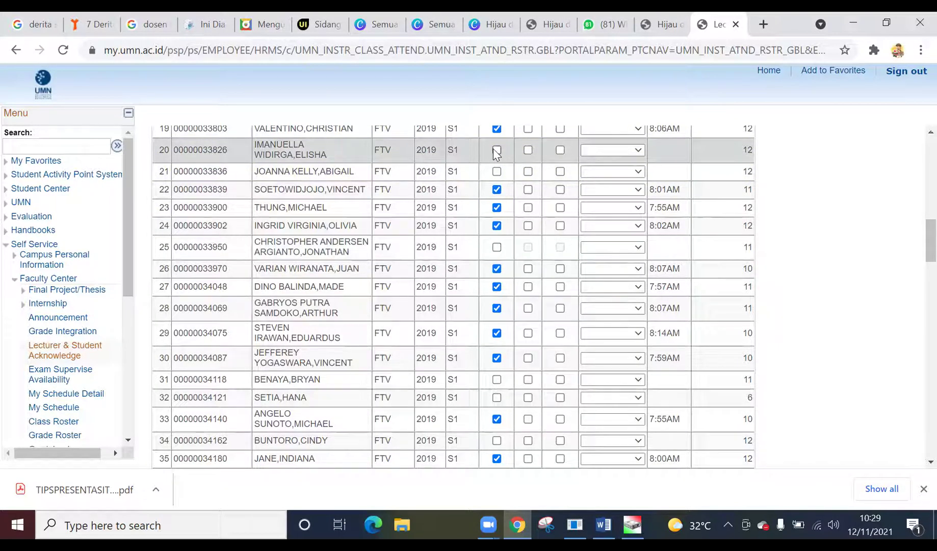
pyautogui.click(496, 150)
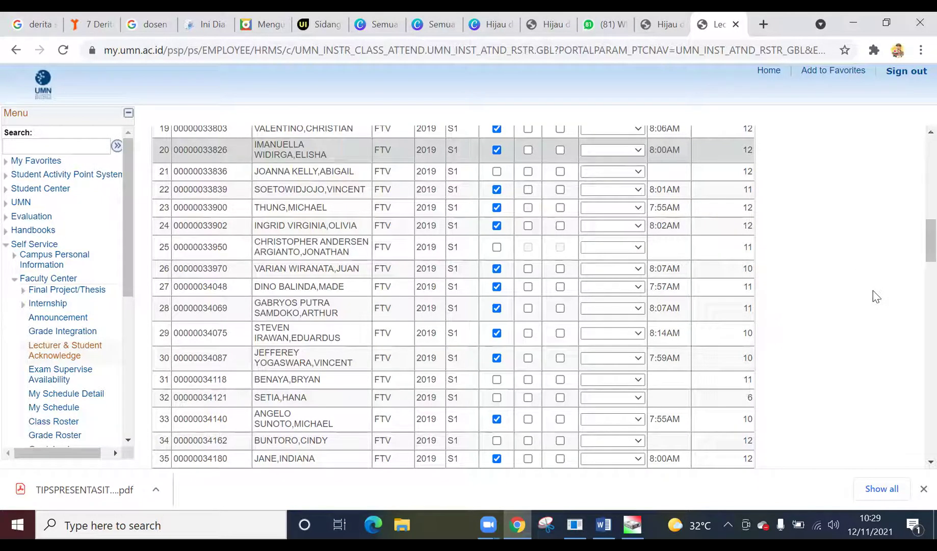
pyautogui.scroll(-2, 875, 296)
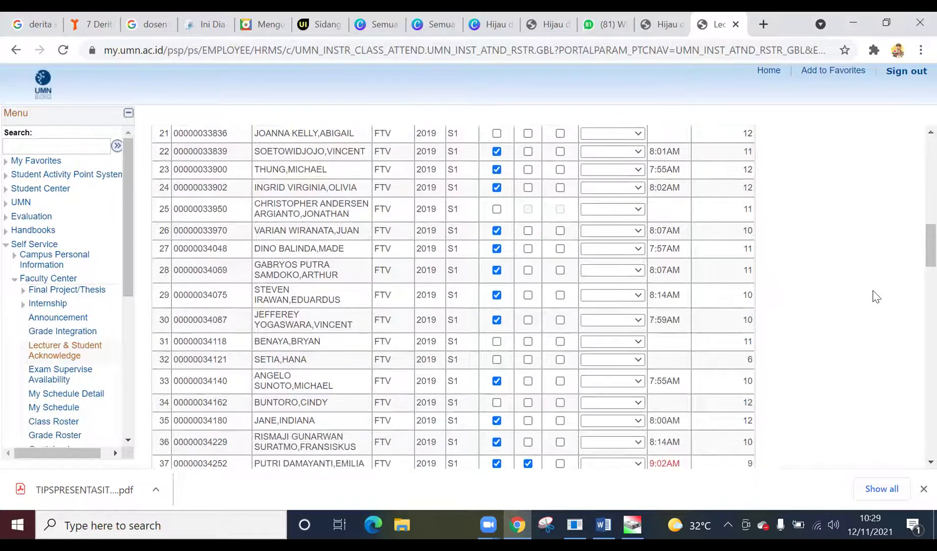
pyautogui.scroll(-1, 875, 296)
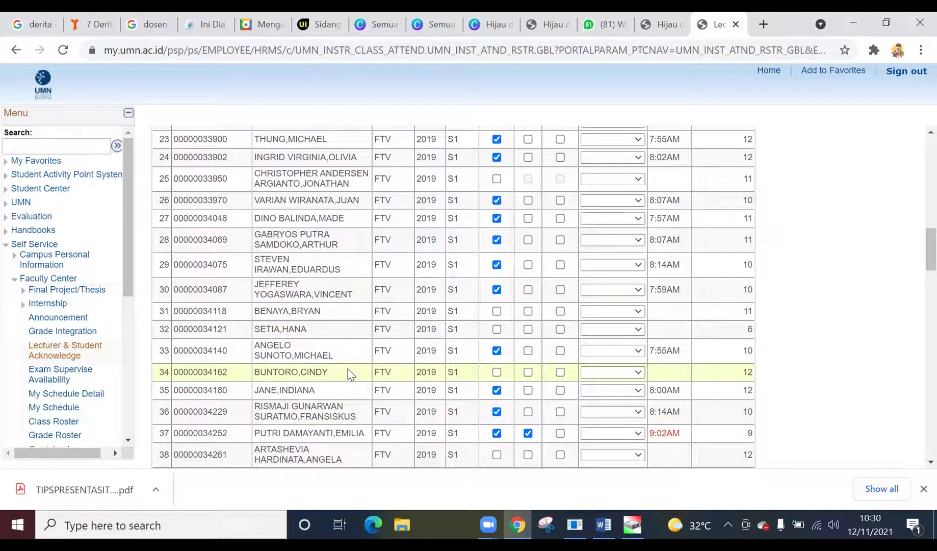
pyautogui.scroll(-1, 291, 387)
pyautogui.scroll(-3, 290, 387)
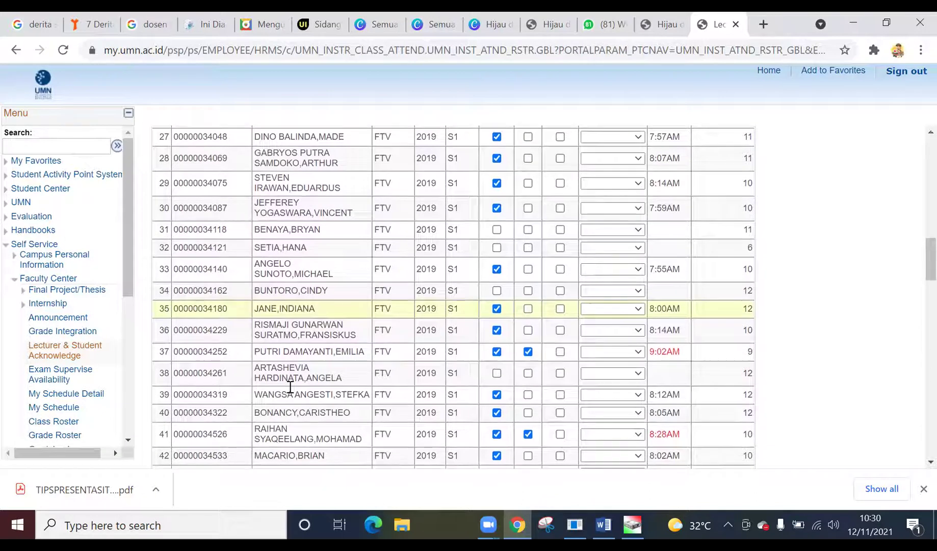
# - Mark row 37 absent and clear row 41's Late mark
pyautogui.scroll(-1, 290, 387)
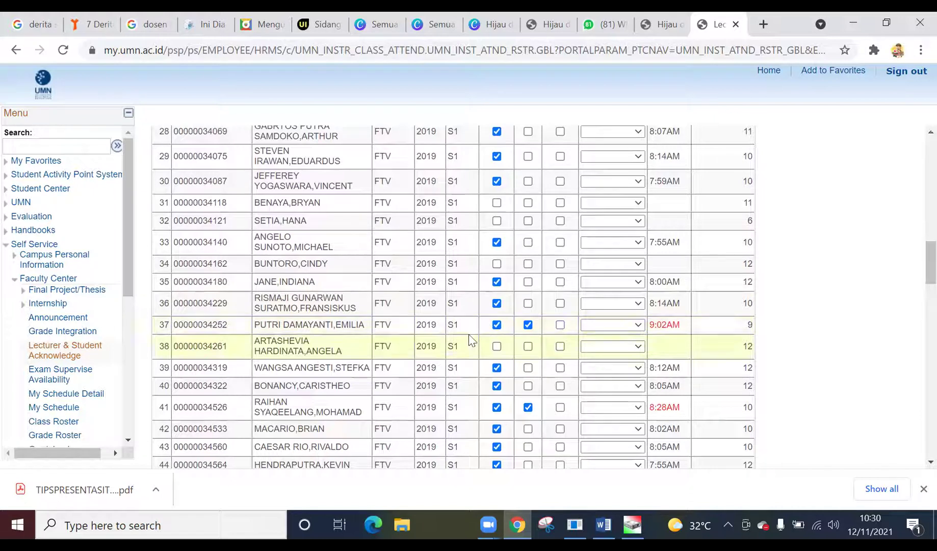
pyautogui.click(496, 325)
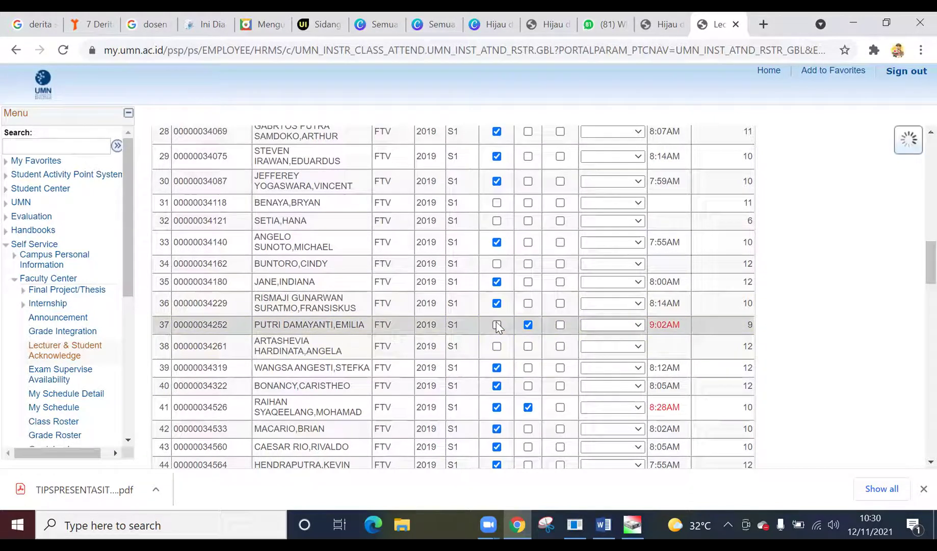
pyautogui.scroll(-1, 459, 406)
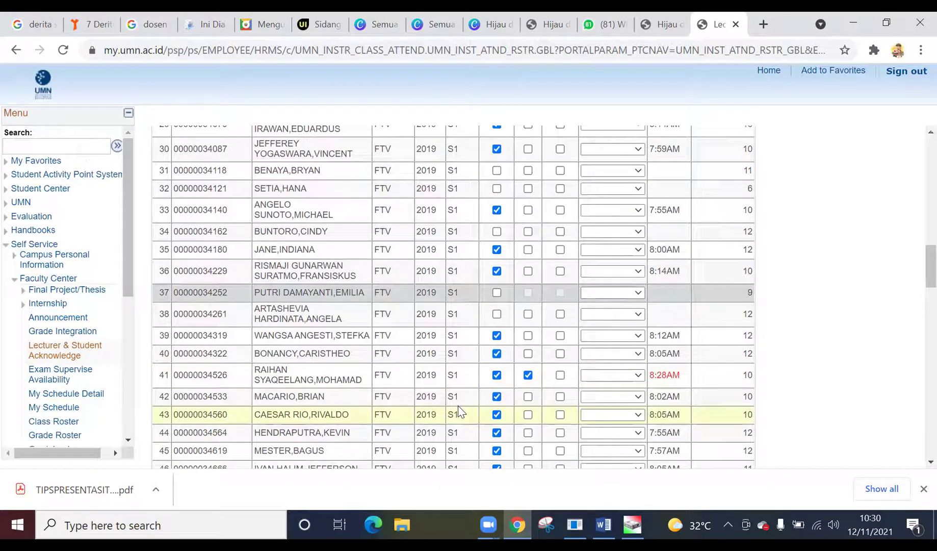
pyautogui.click(527, 375)
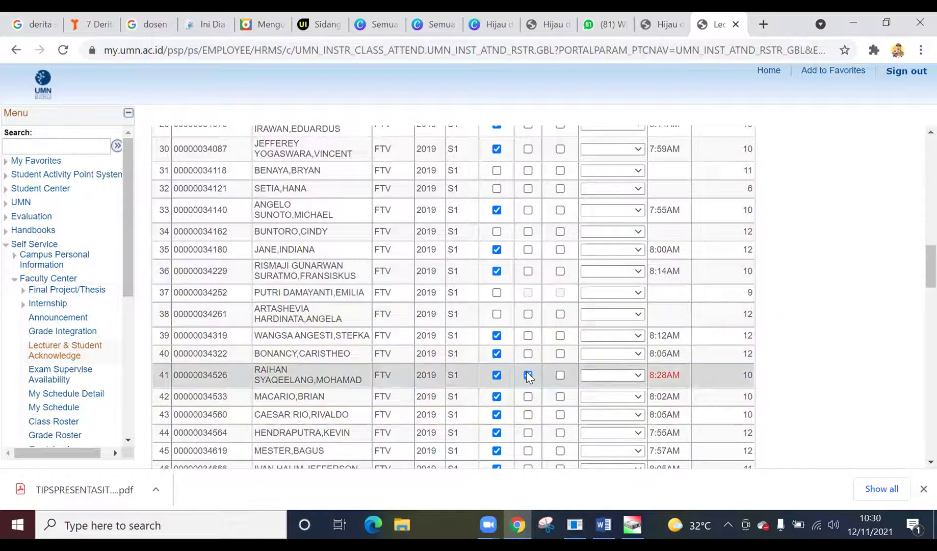
pyautogui.scroll(-3, 528, 376)
pyautogui.scroll(-3, 528, 376)
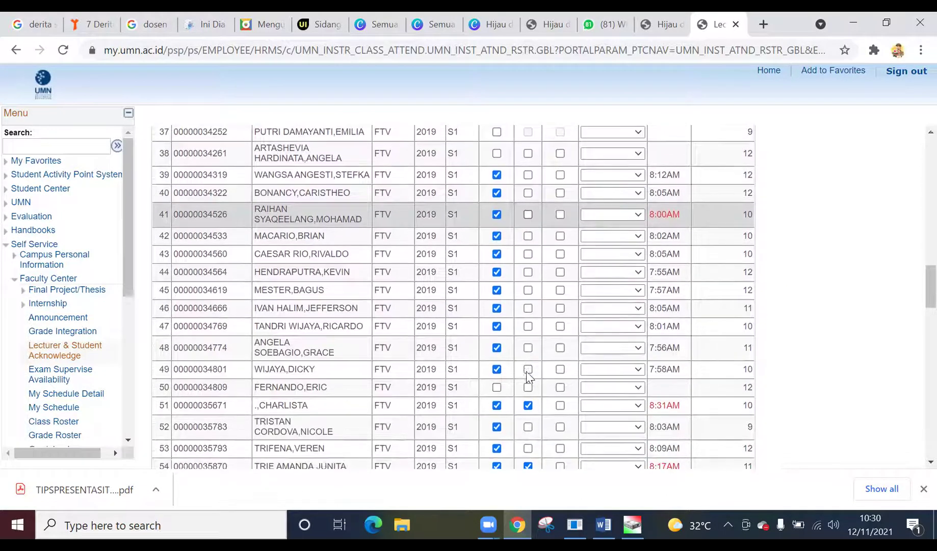
pyautogui.scroll(-2, 527, 376)
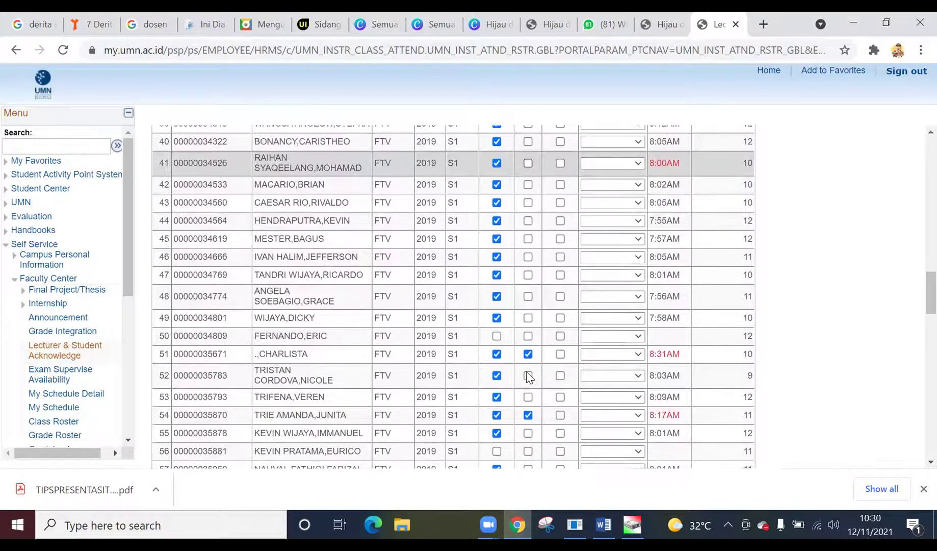
pyautogui.scroll(-2, 527, 376)
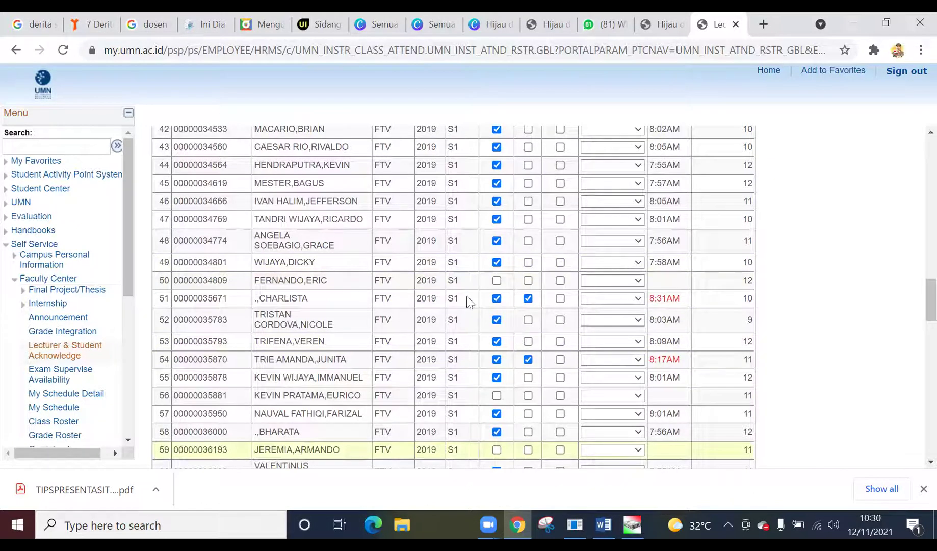
# - Mark row 50 present, rows 51 and 63 absent, and clear row 54's Late mark
pyautogui.click(497, 281)
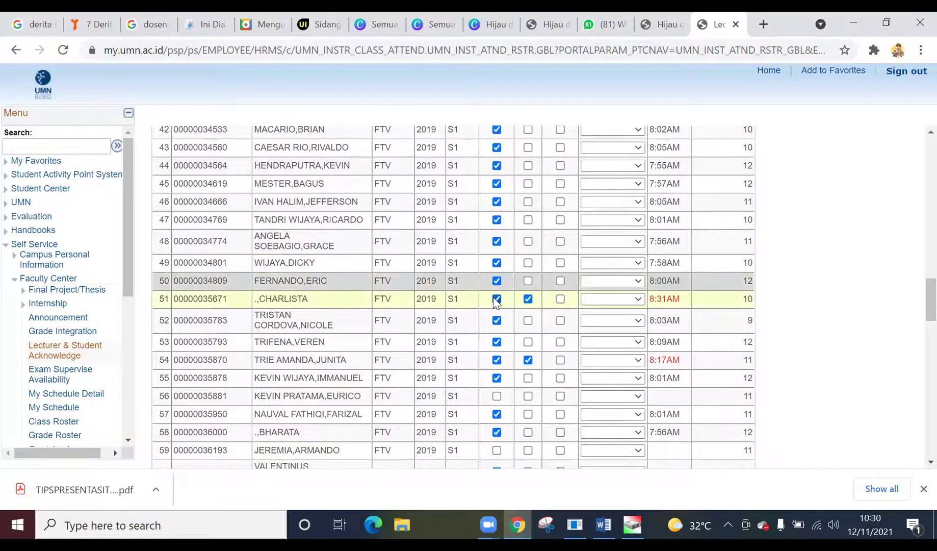
pyautogui.click(497, 299)
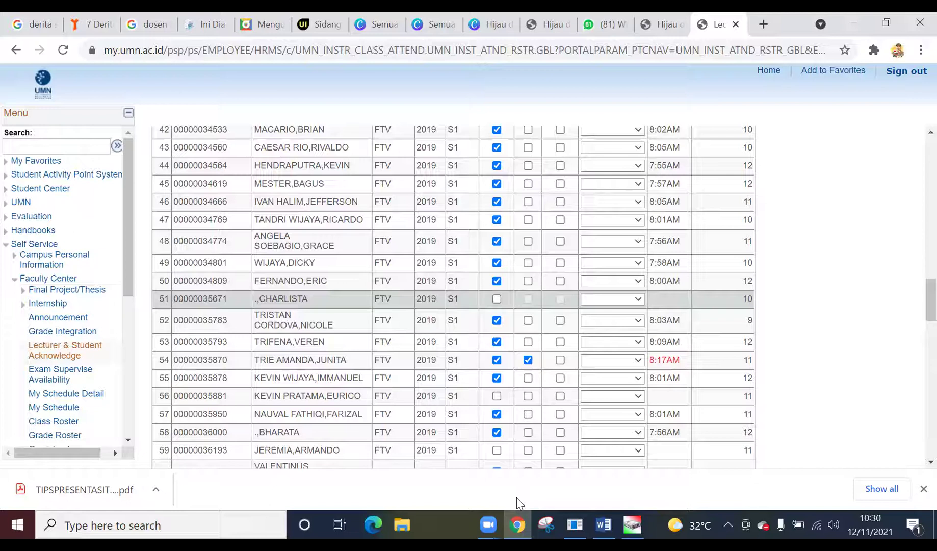
pyautogui.scroll(-3, 455, 408)
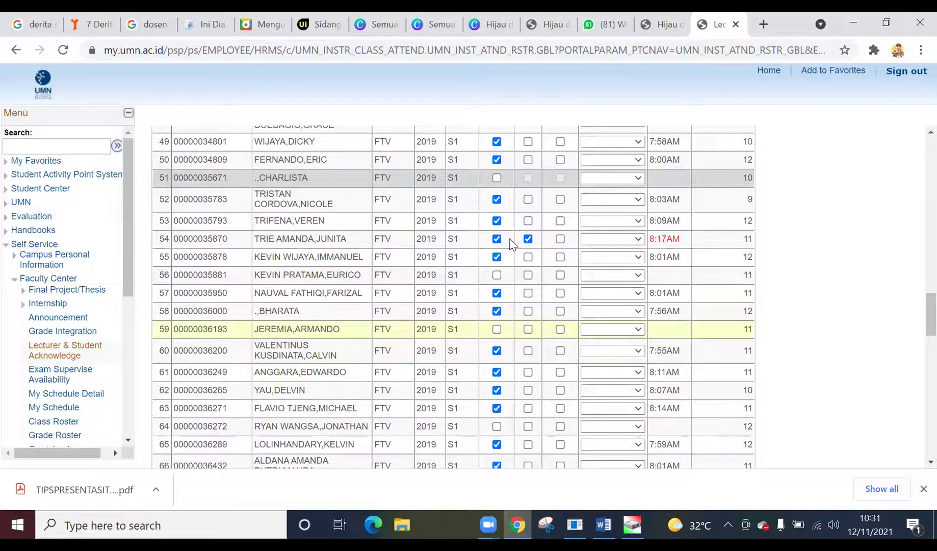
pyautogui.click(527, 238)
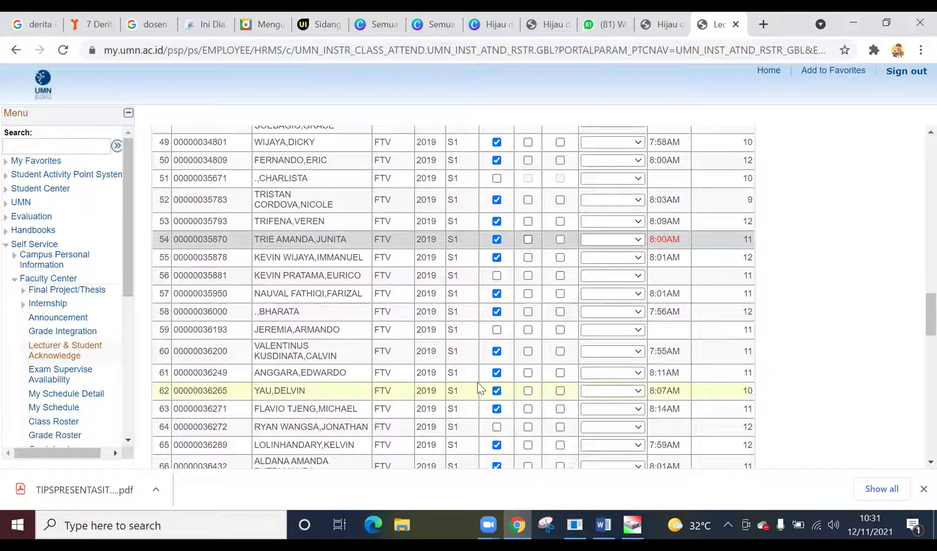
pyautogui.click(497, 412)
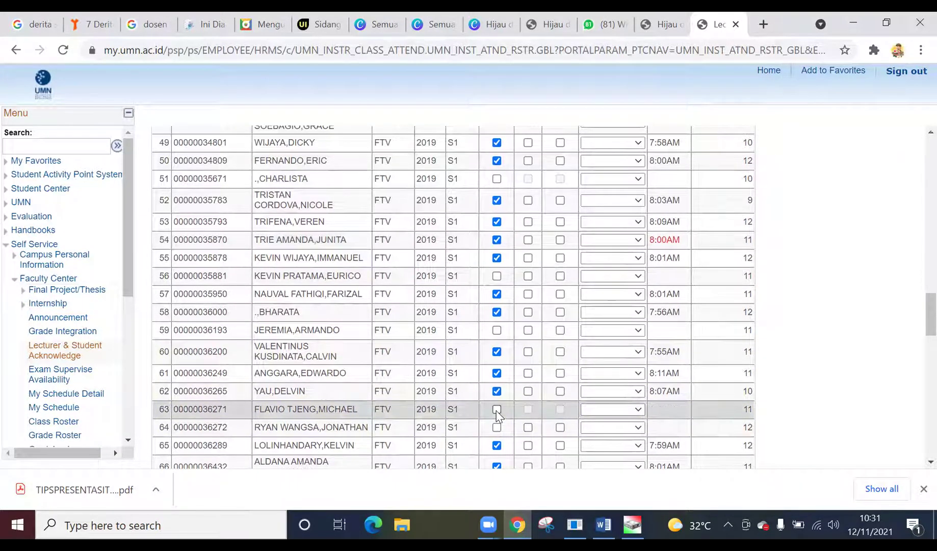
# - Mark row 71 absent and row 105 present further down the roster
pyautogui.scroll(-1, 497, 416)
pyautogui.scroll(-4, 497, 416)
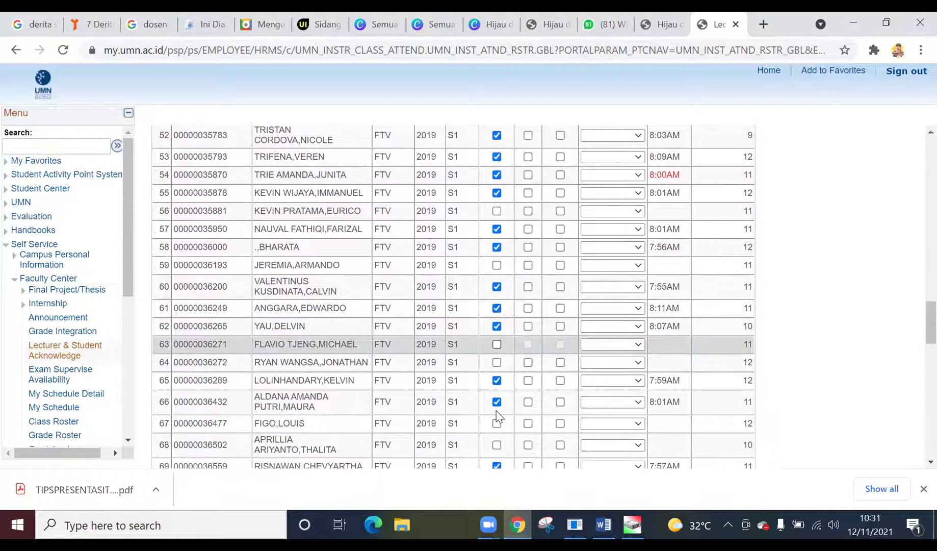
pyautogui.scroll(-5, 497, 415)
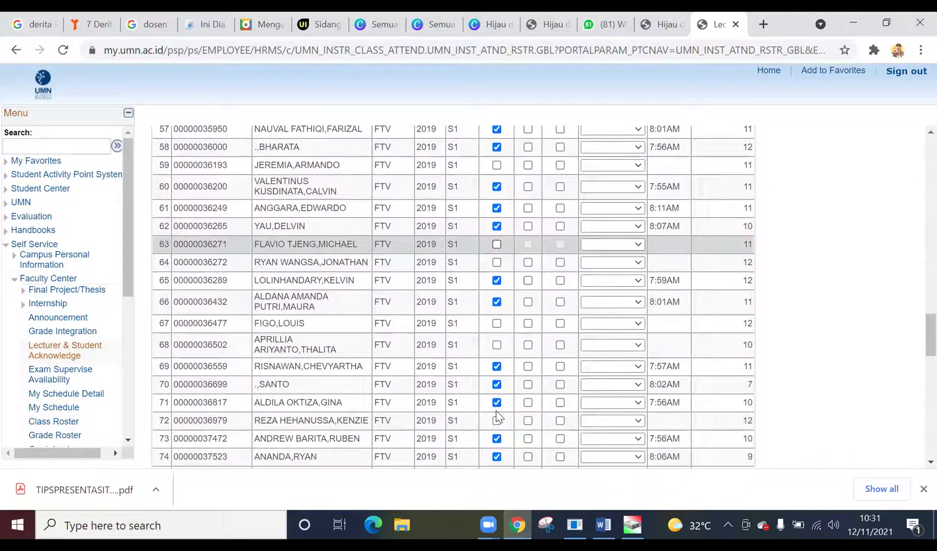
pyautogui.scroll(-2, 497, 416)
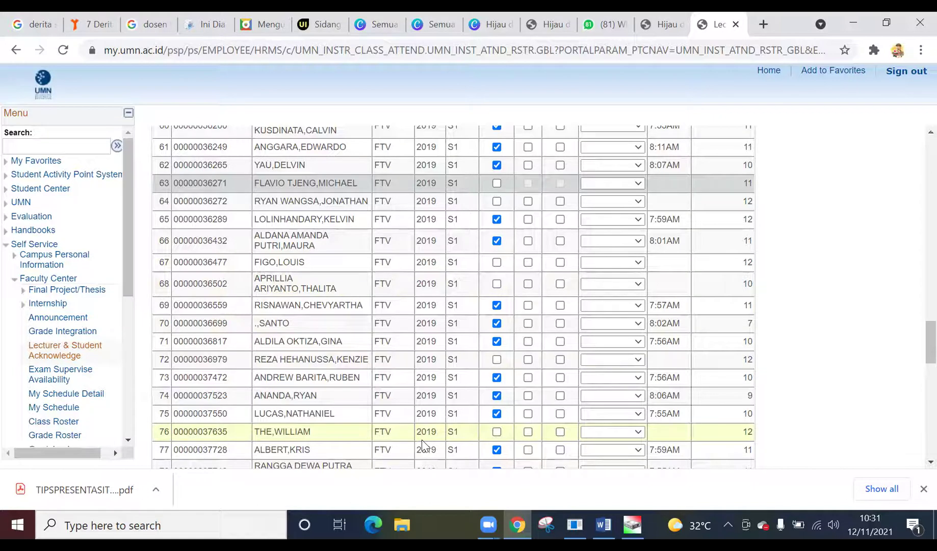
pyautogui.scroll(-1, 423, 444)
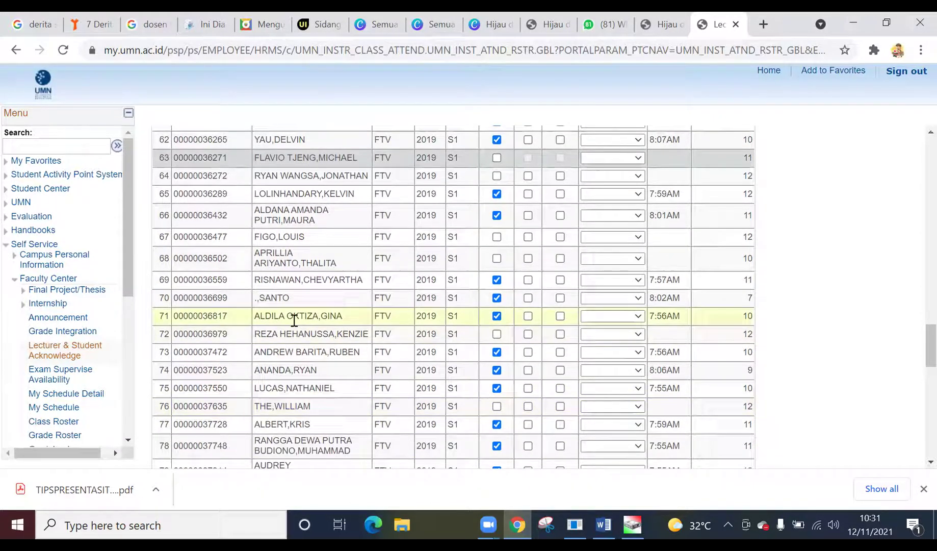
pyautogui.click(495, 317)
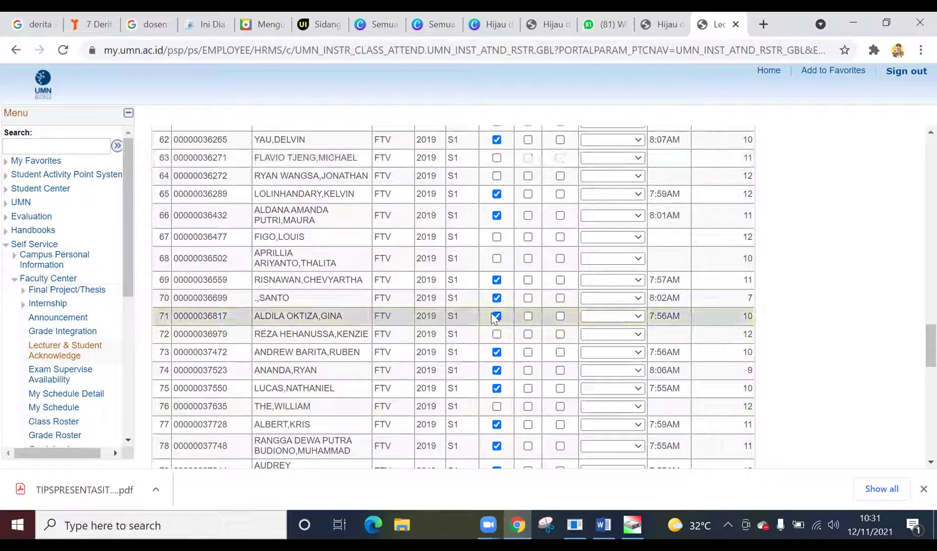
pyautogui.click(496, 316)
pyautogui.scroll(-1, 367, 373)
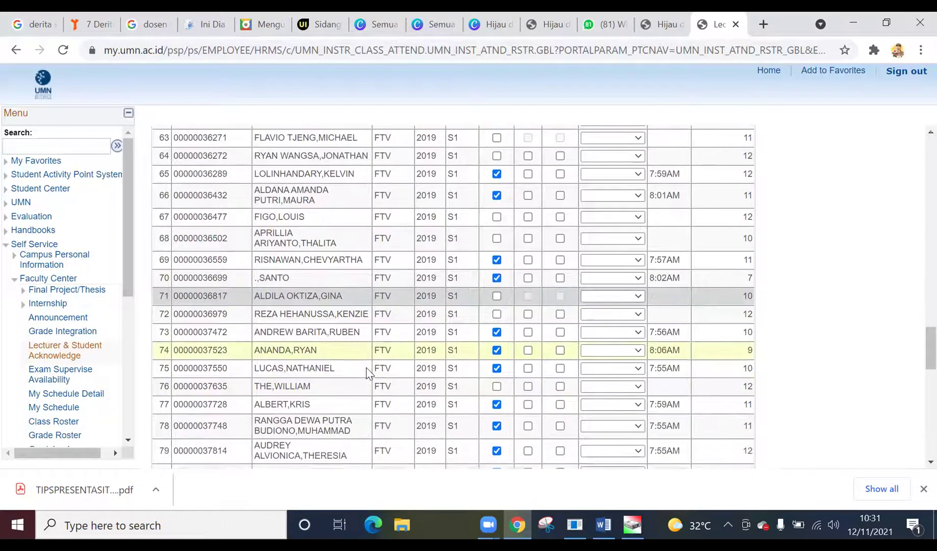
pyautogui.scroll(-2, 368, 370)
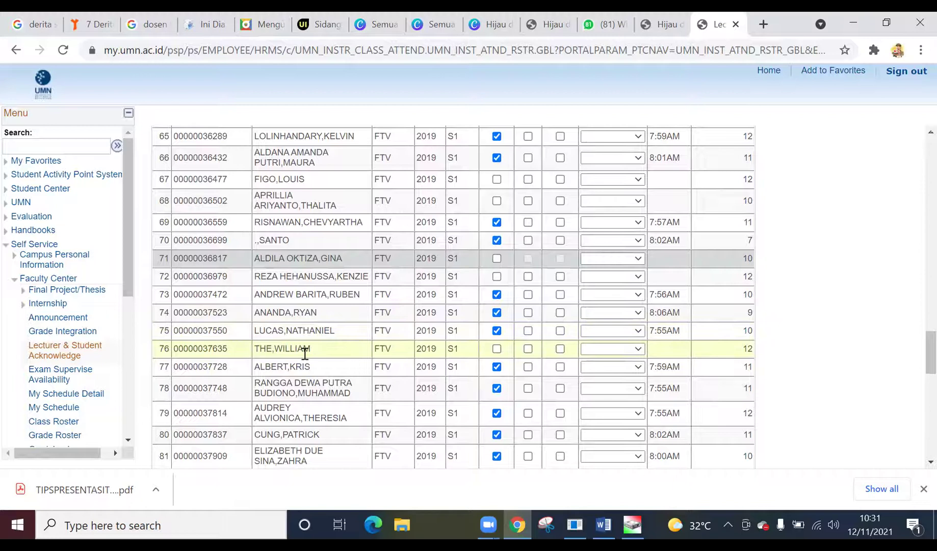
pyautogui.scroll(-1, 304, 353)
pyautogui.scroll(-4, 304, 352)
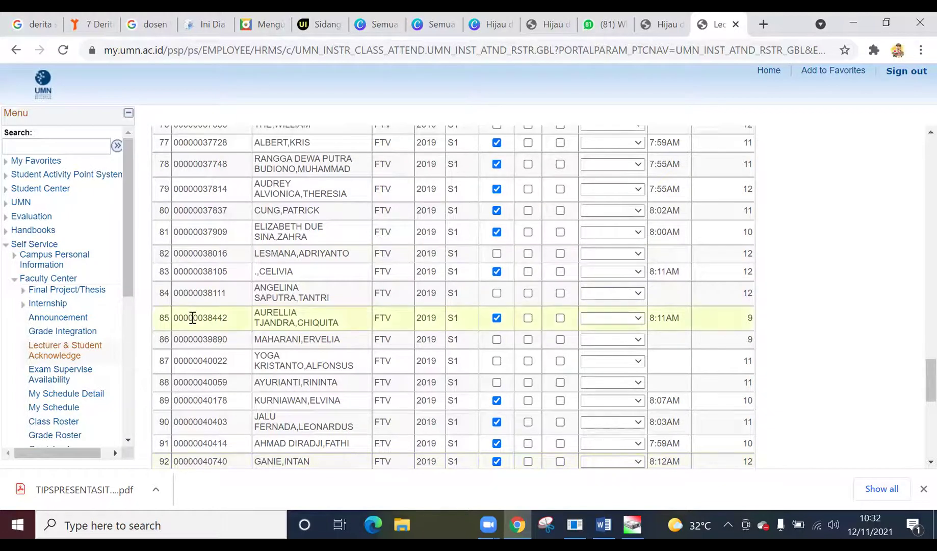
pyautogui.scroll(-1, 241, 368)
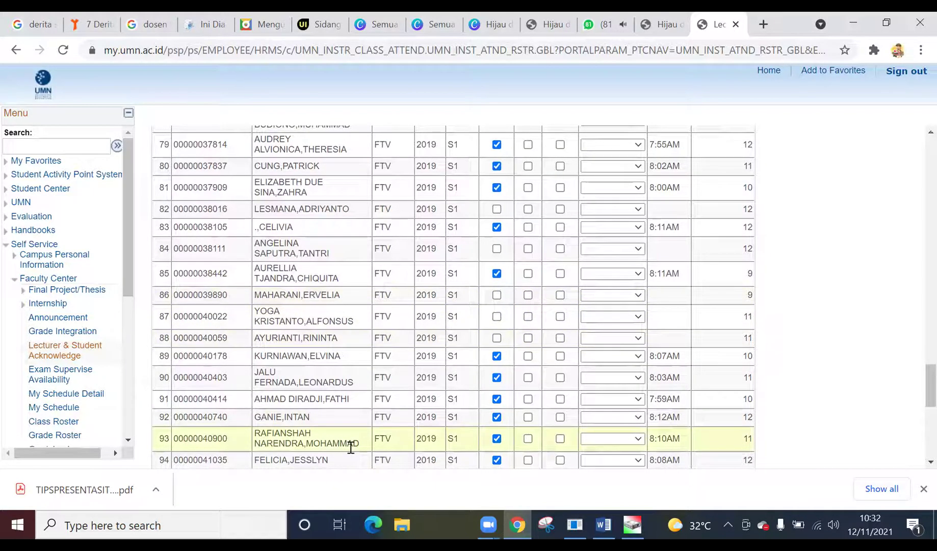
pyautogui.scroll(-2, 351, 448)
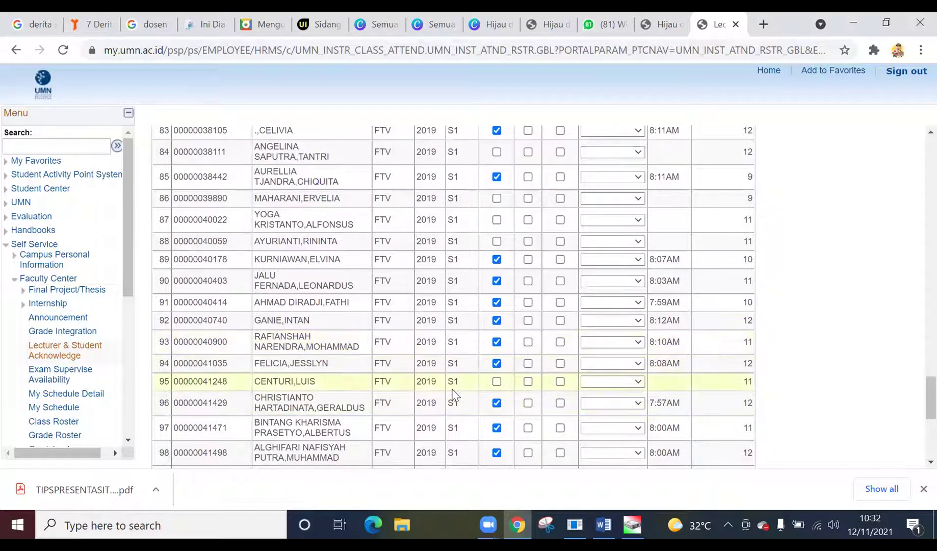
pyautogui.scroll(-1, 453, 393)
pyautogui.scroll(-5, 455, 394)
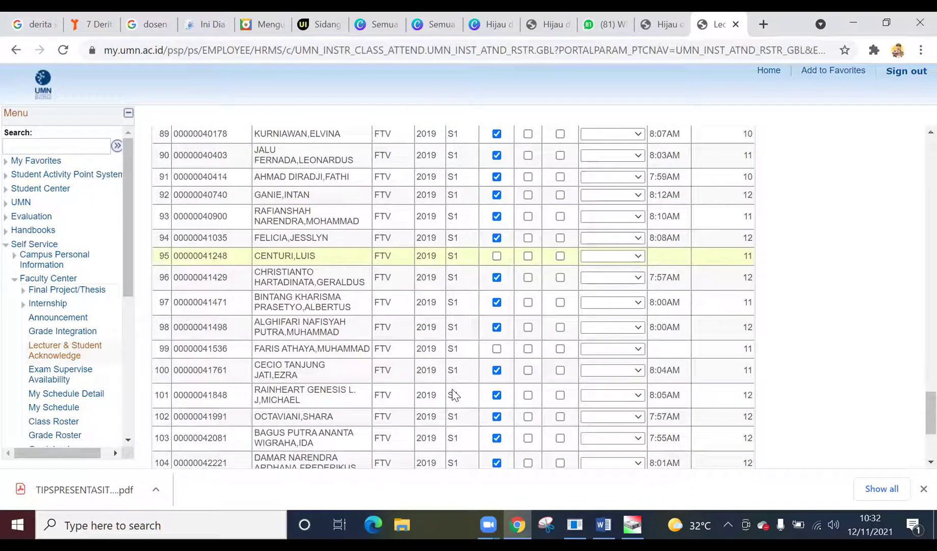
pyautogui.scroll(-1, 455, 394)
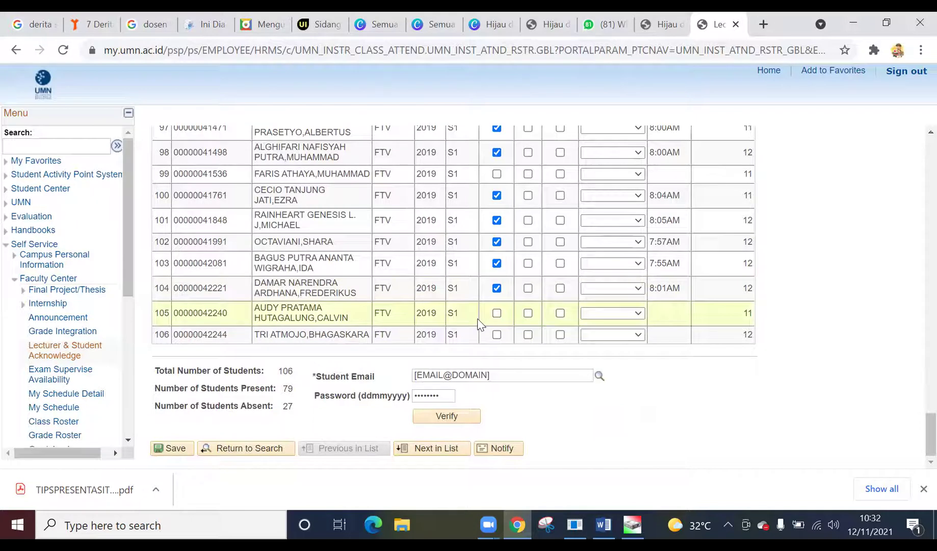
pyautogui.click(499, 313)
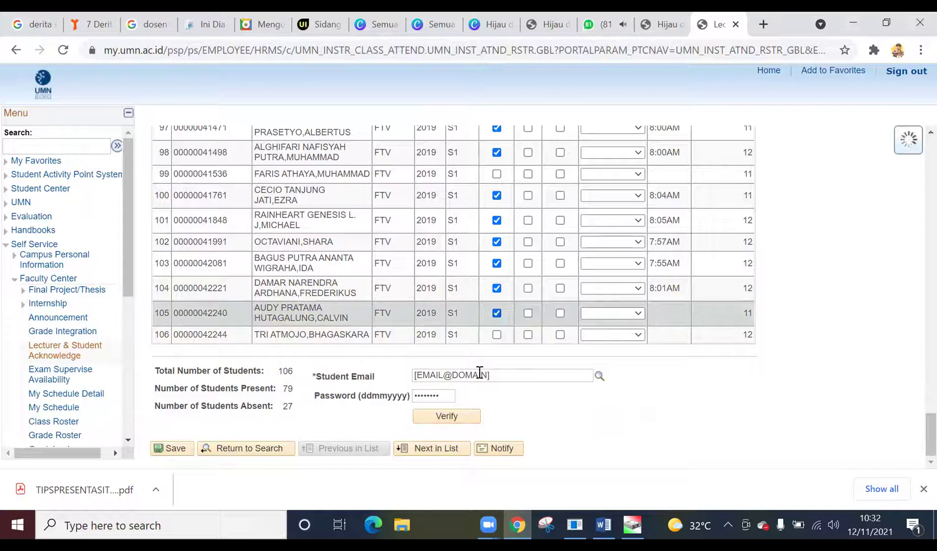
# - Replace the placeholder in the Student Email field with the student's email address
pyautogui.click(525, 378)
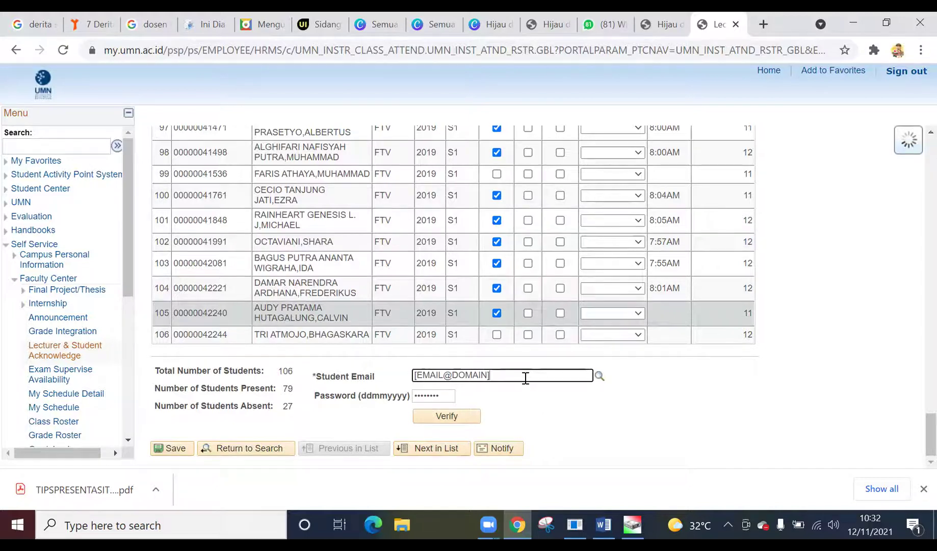
pyautogui.press('super+a')
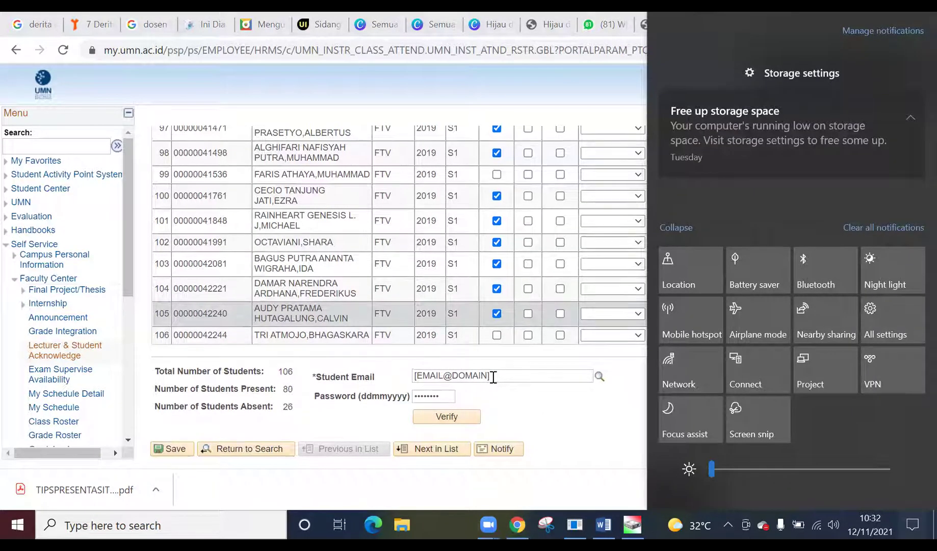
pyautogui.click(532, 417)
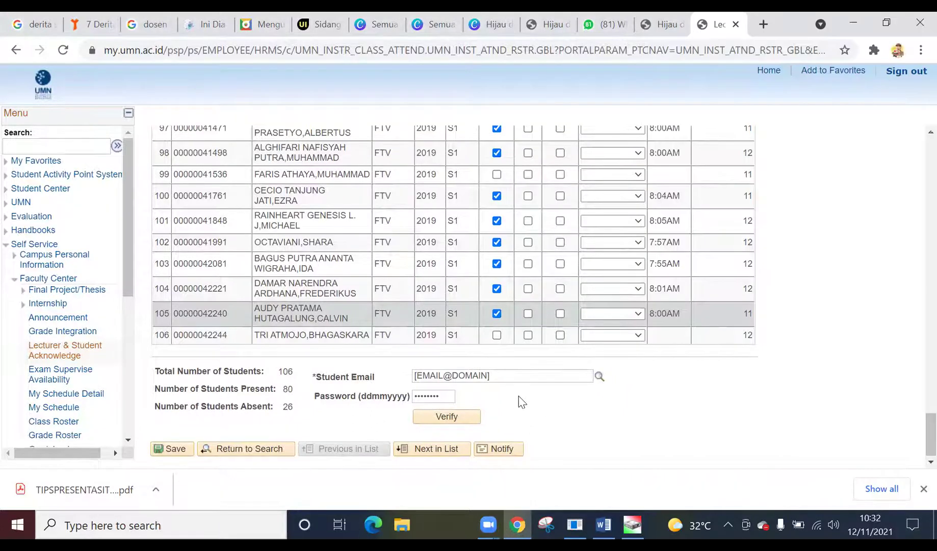
pyautogui.click(482, 375)
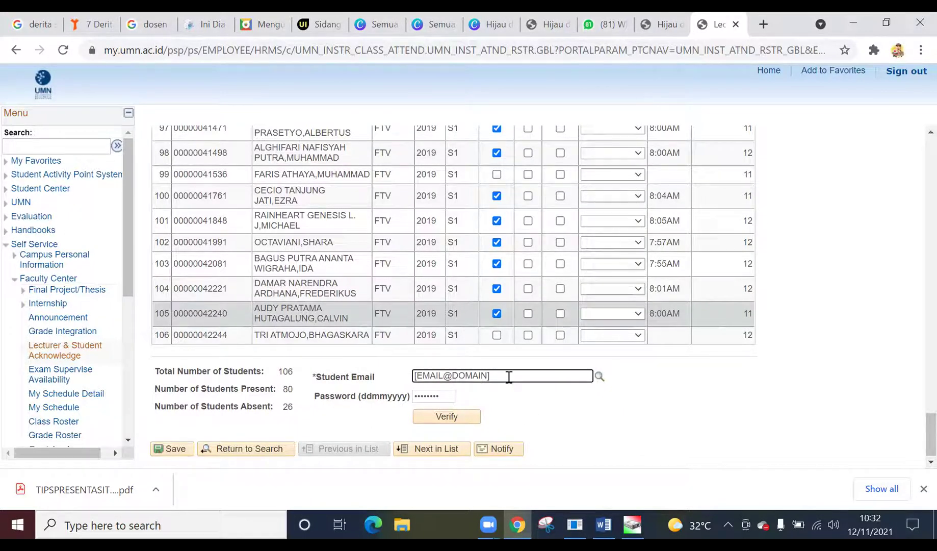
pyautogui.moveTo(503, 375); pyautogui.dragTo(404, 376)
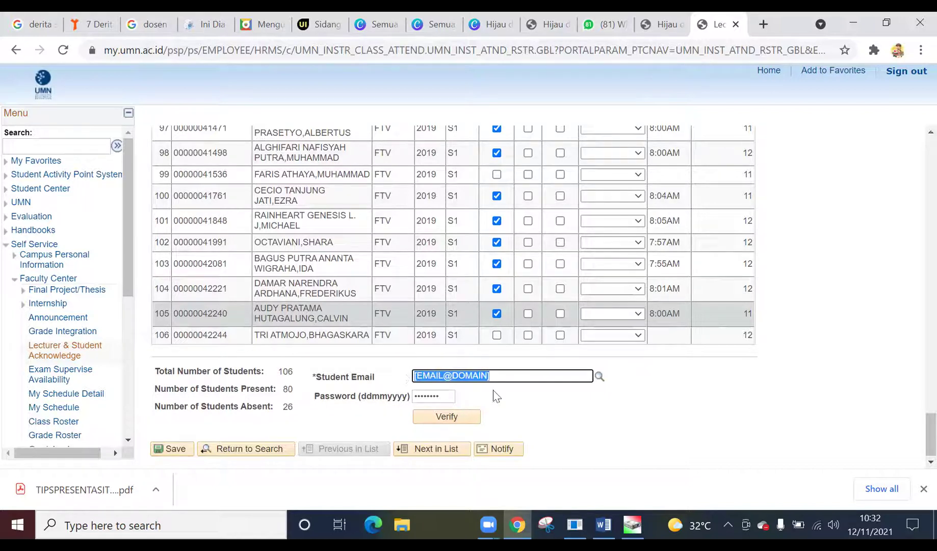
pyautogui.press('BackSpace')
pyautogui.write('kyel')
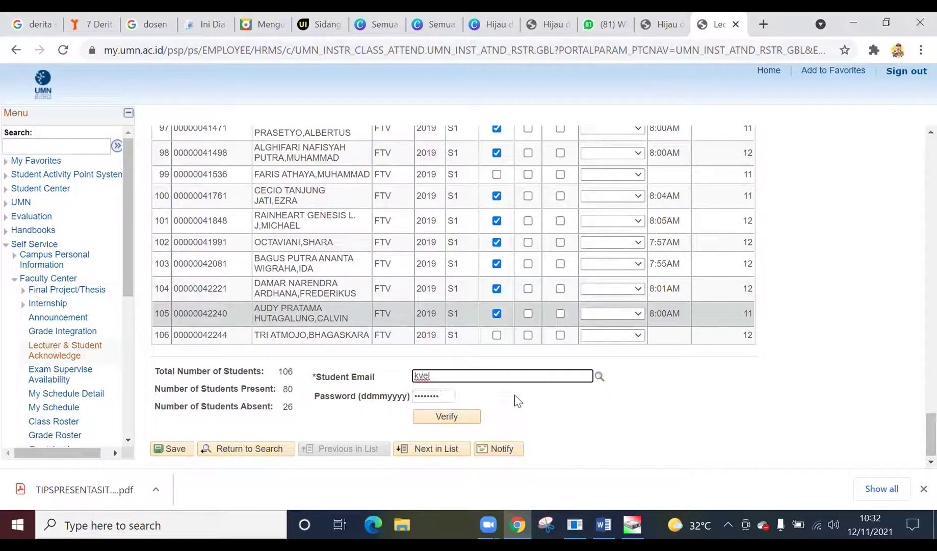
pyautogui.press('BackSpace')
pyautogui.press('BackSpace')
pyautogui.press('BackSpace')
pyautogui.write('el')
pyautogui.press('super+Right')
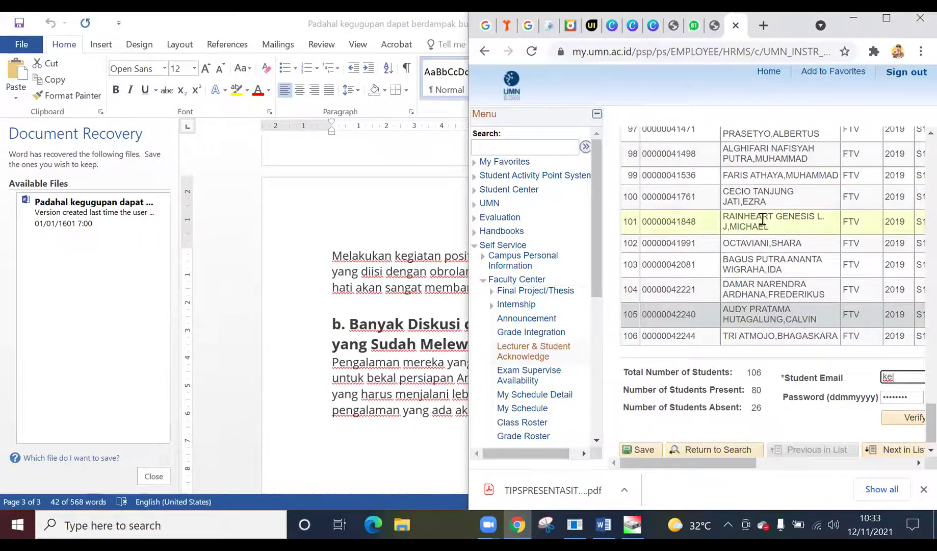
pyautogui.click(886, 20)
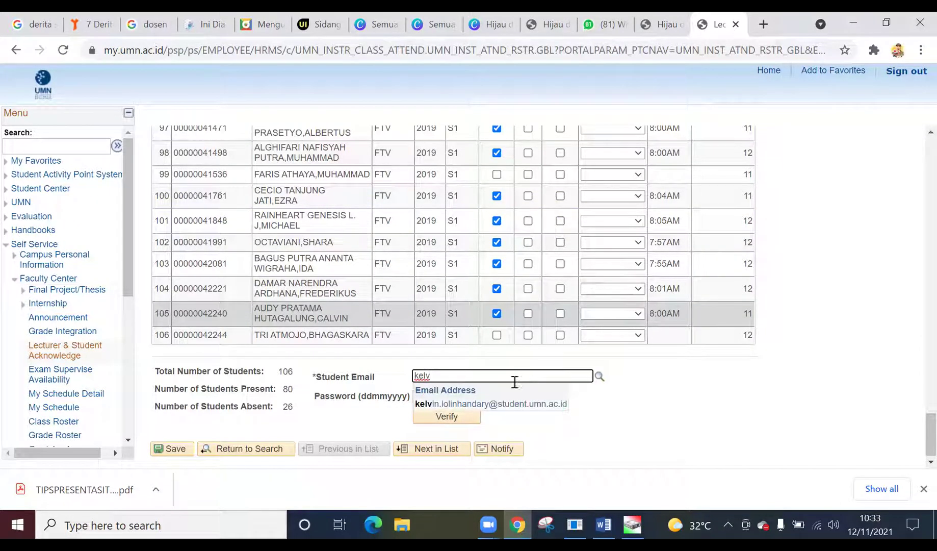
pyautogui.click(500, 404)
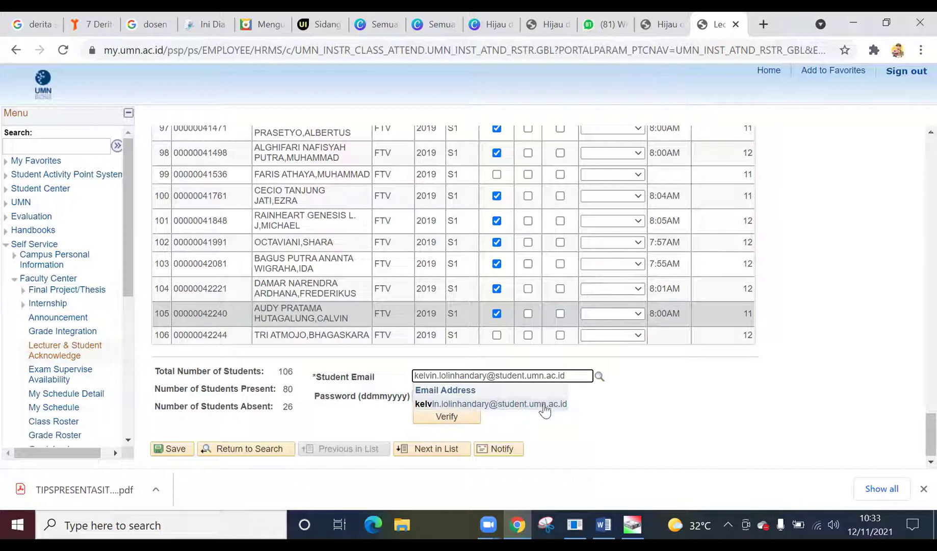
pyautogui.click(608, 406)
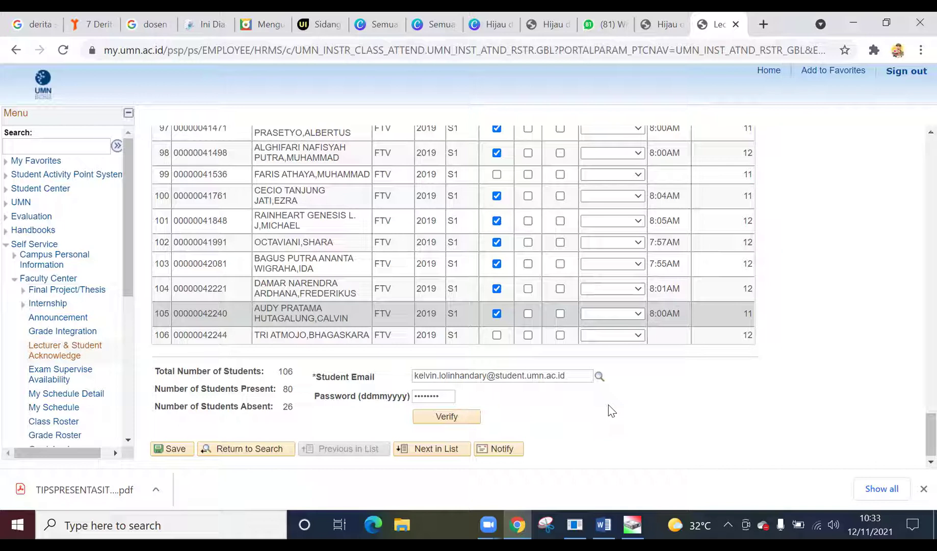
# - Enter the student's numeric password, retyping it after the format error, and verify the roster
pyautogui.doubleClick(431, 395)
pyautogui.press('super+v')
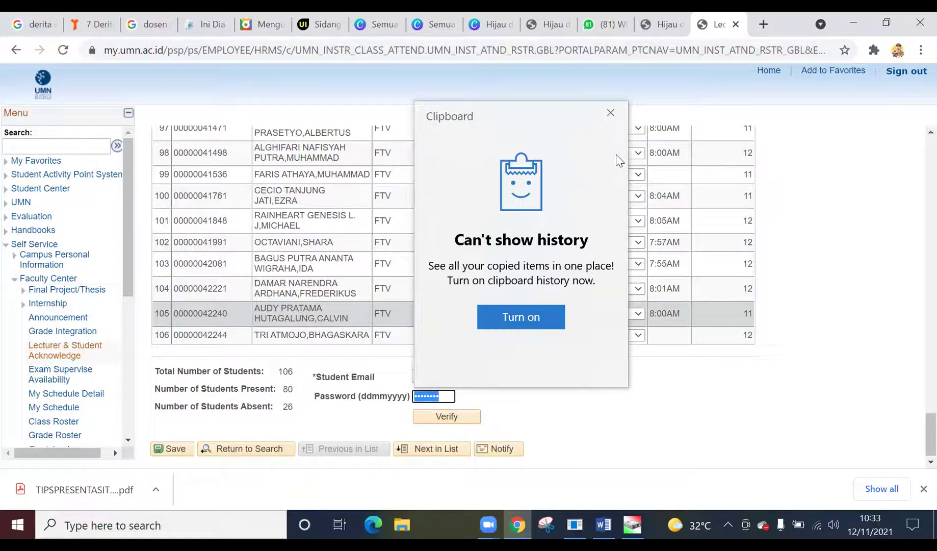
pyautogui.click(610, 113)
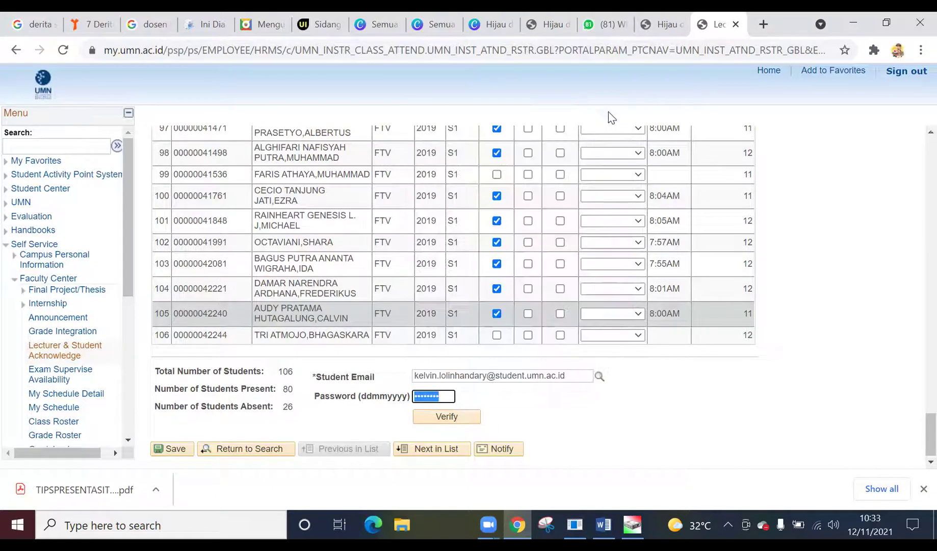
pyautogui.rightClick(441, 394)
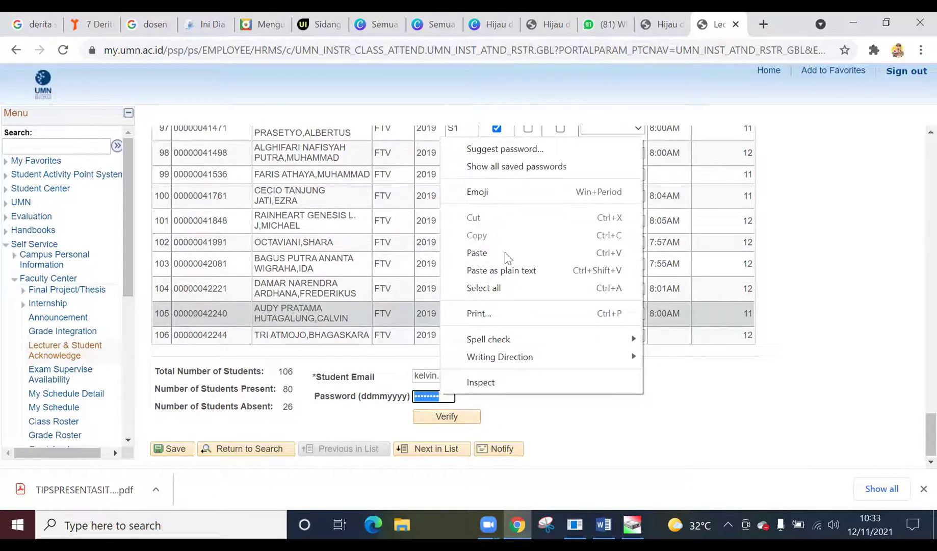
pyautogui.click(501, 248)
pyautogui.click(455, 417)
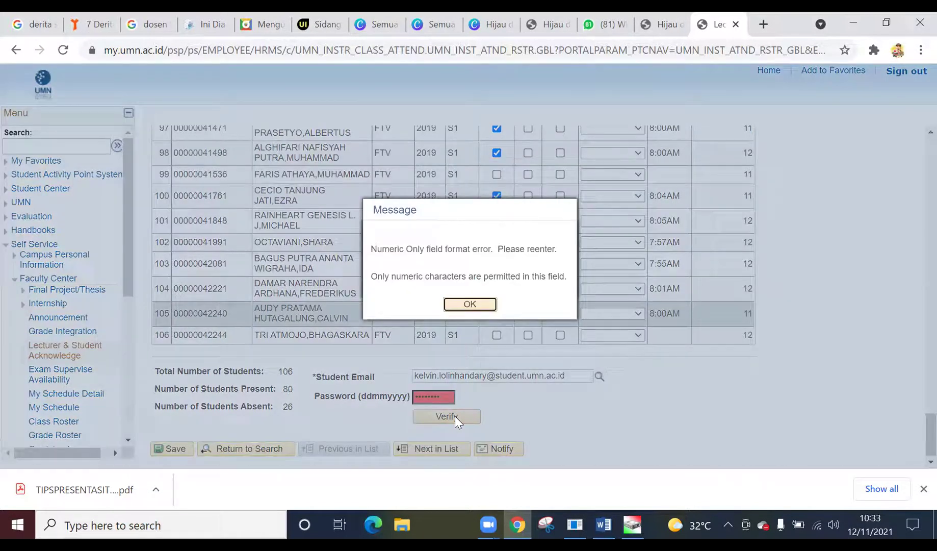
pyautogui.click(470, 304)
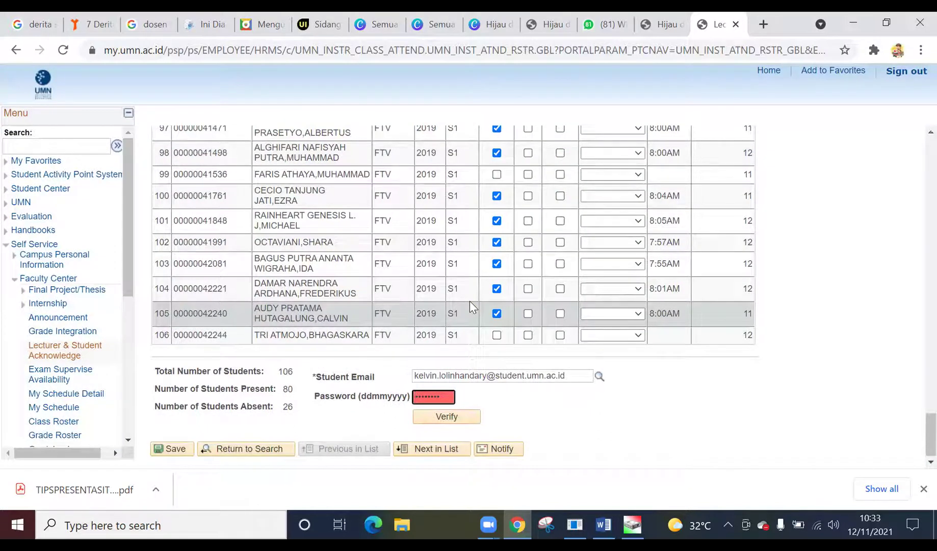
pyautogui.doubleClick(429, 392)
pyautogui.press('BackSpace')
pyautogui.write('••••••••')
pyautogui.click(446, 416)
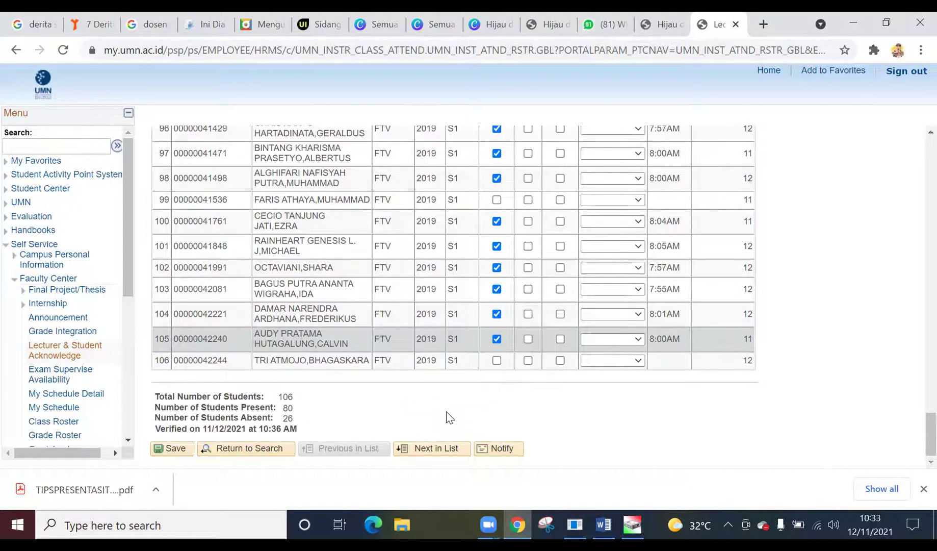
# - Save the corrected, verified class 2066 roster for 11/12/2021
pyautogui.click(163, 451)
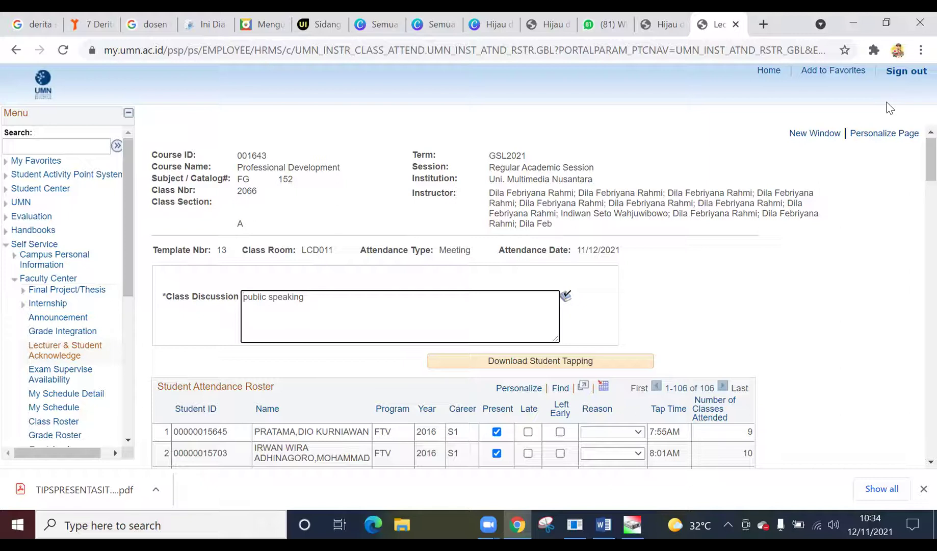
# - Sign out of my.UMN, sign back in, and go to the Faculty Center teaching schedule
pyautogui.click(907, 74)
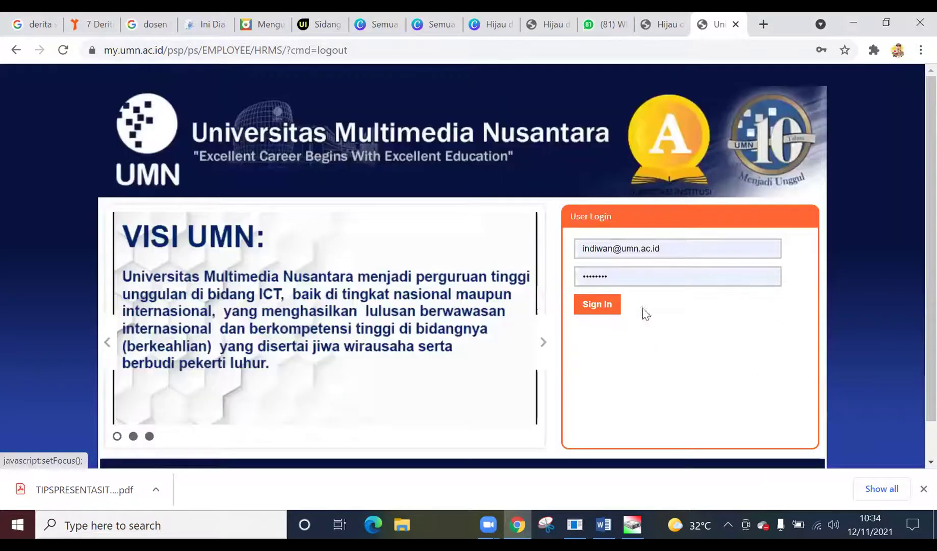
pyautogui.click(606, 310)
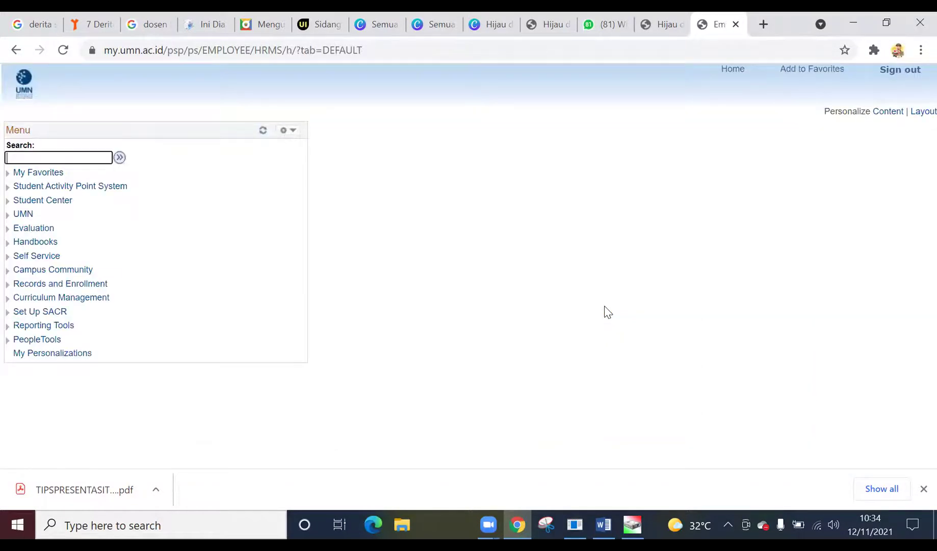
pyautogui.click(40, 264)
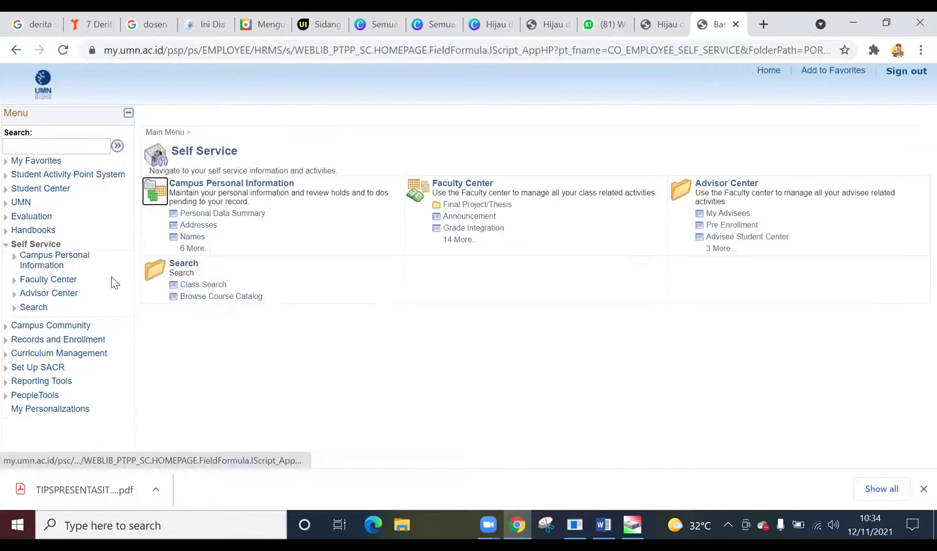
pyautogui.click(459, 239)
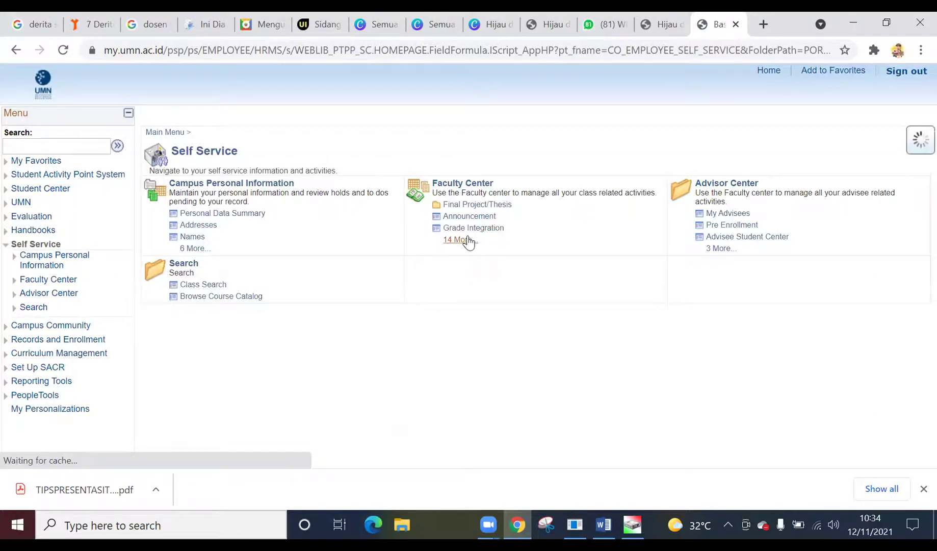
pyautogui.click(465, 299)
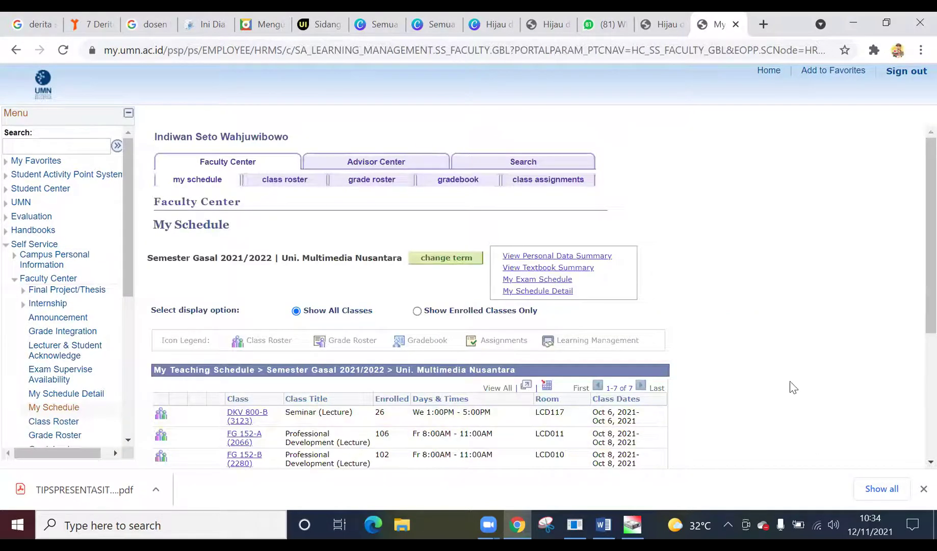
# - Search Lecturer & Student Acknowledge and open the class 2279 roster, dismissing the tapping reminder
pyautogui.click(73, 348)
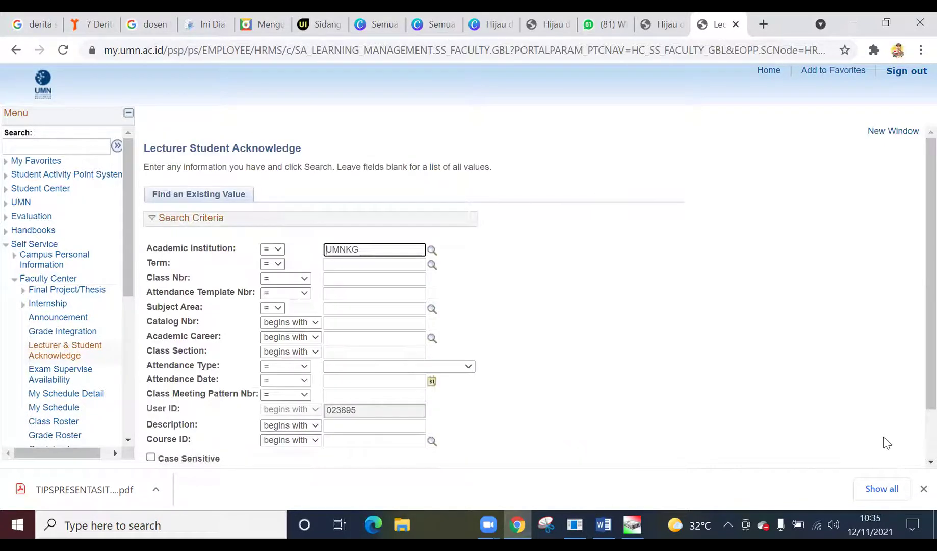
pyautogui.scroll(-2, 916, 437)
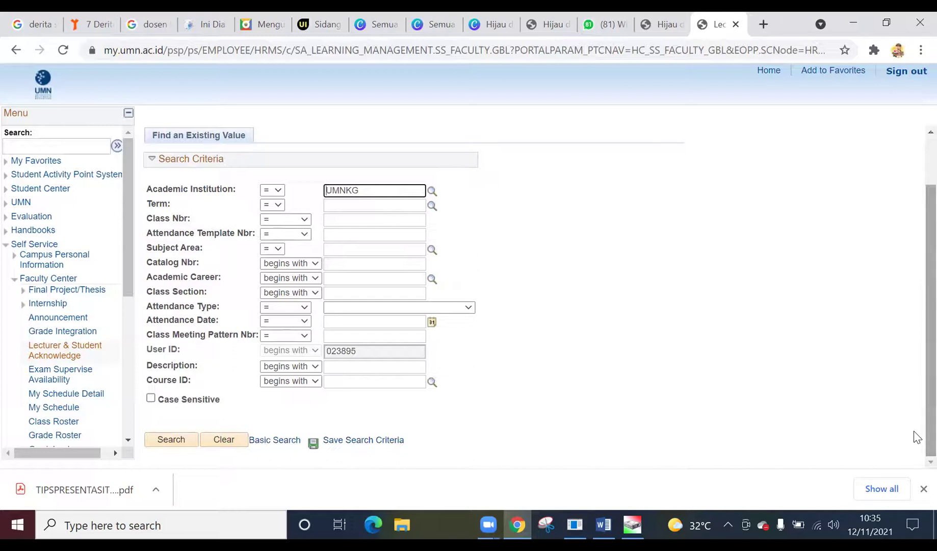
pyautogui.click(161, 441)
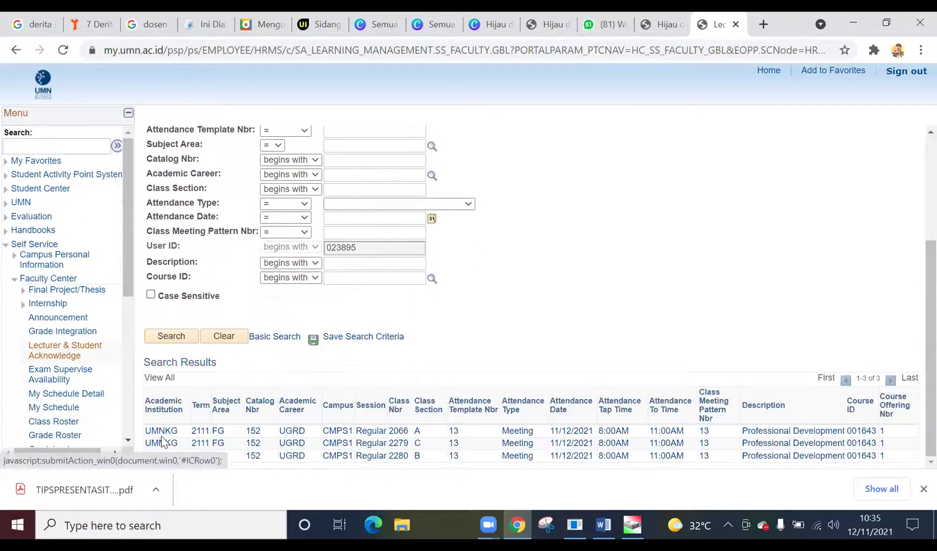
pyautogui.click(415, 446)
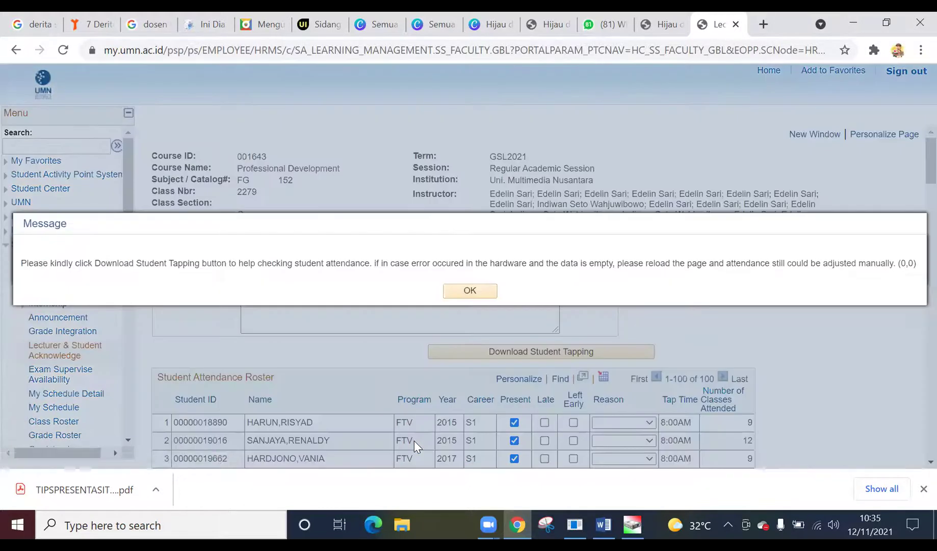
pyautogui.click(470, 289)
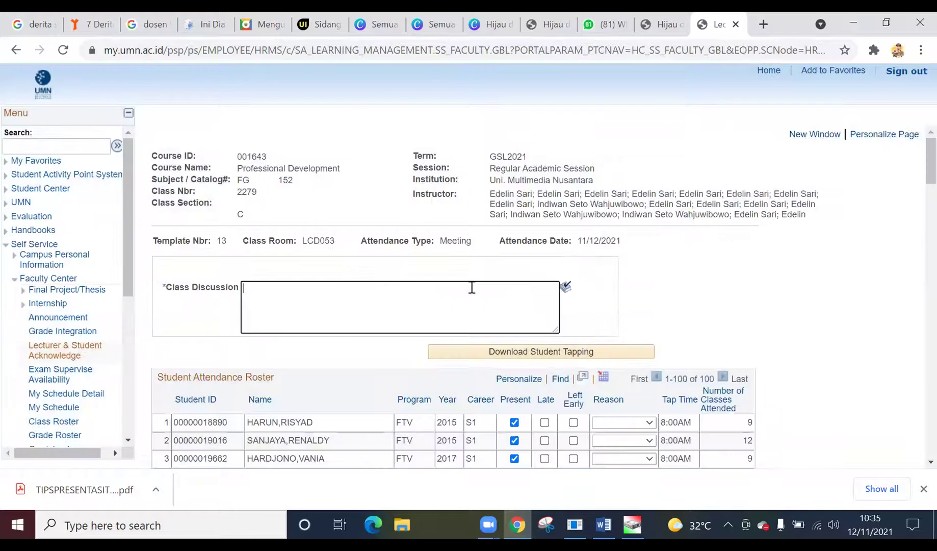
# - Enter 'public speaking' as the class 2279 discussion and run Download Student Tapping
pyautogui.click(371, 288)
pyautogui.write('public speaking')
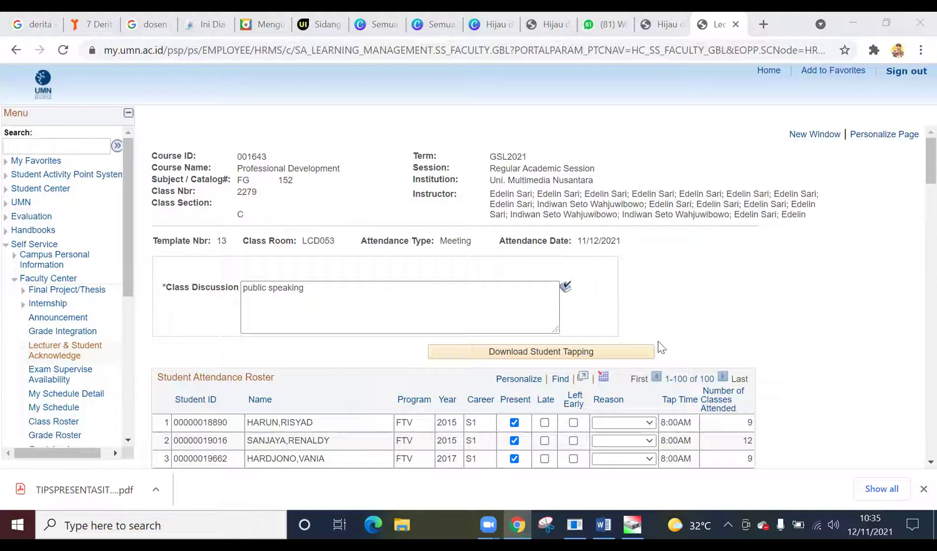
pyautogui.click(563, 356)
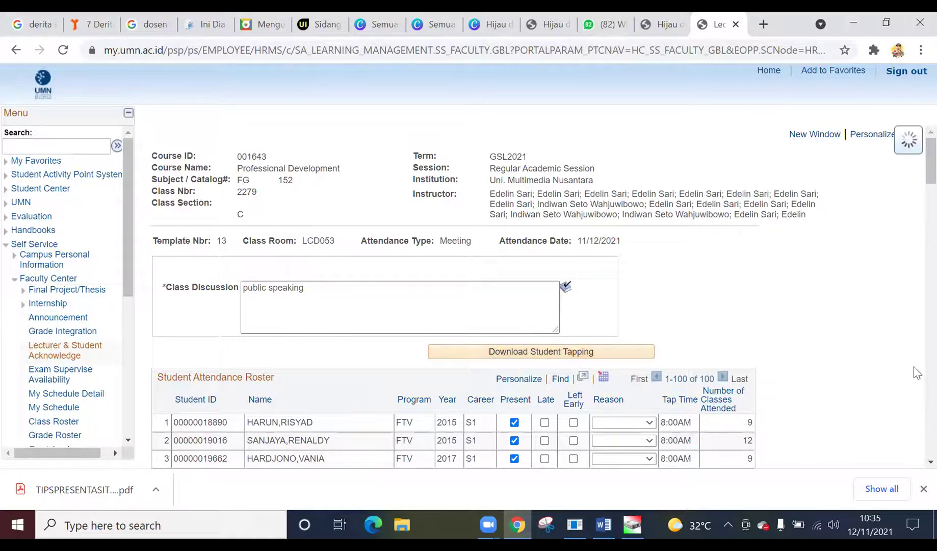
# - Scroll the class 2279 roster to check the downloaded tap-in times
pyautogui.scroll(-6, 916, 384)
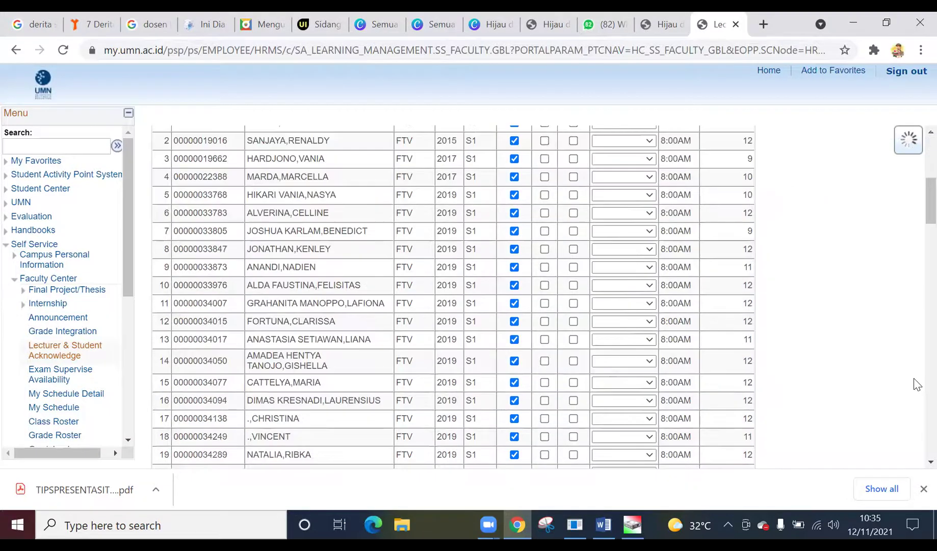
pyautogui.scroll(6, 916, 162)
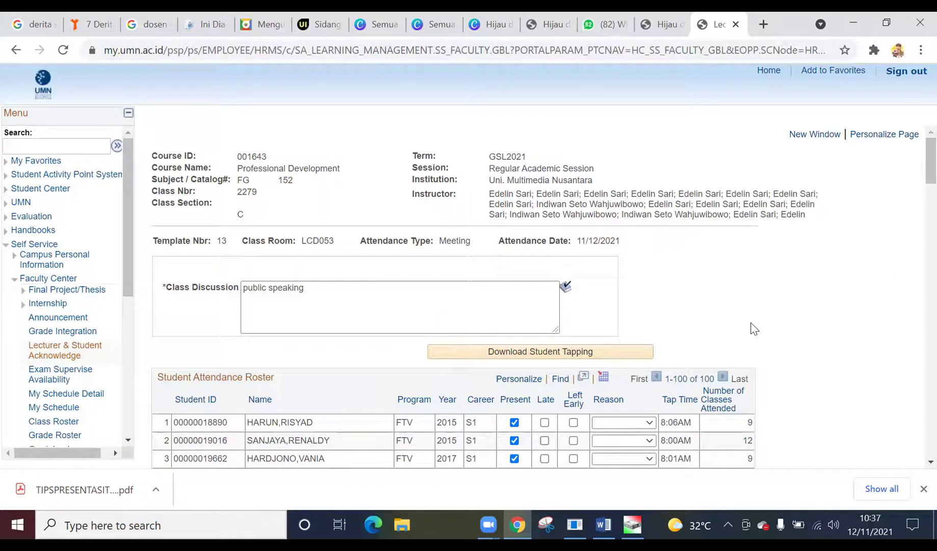
pyautogui.scroll(-5, 754, 329)
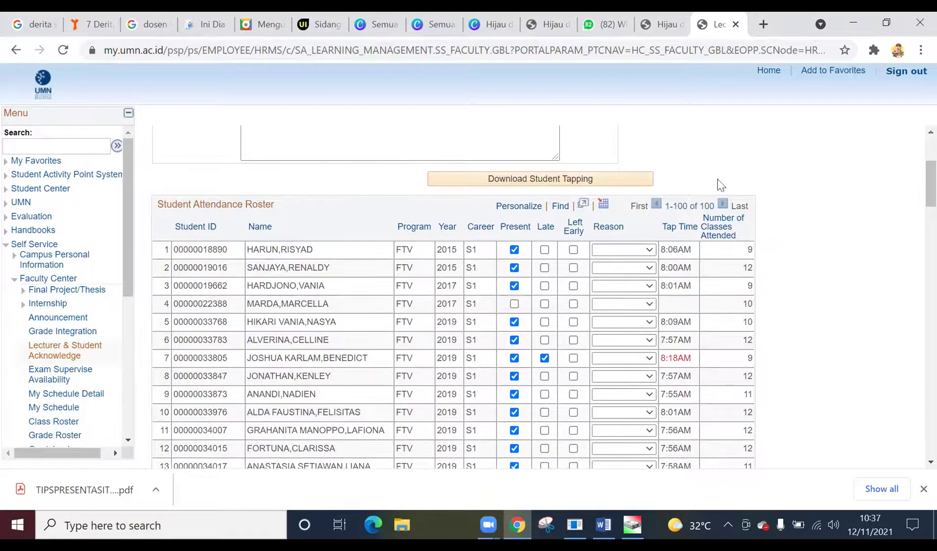
pyautogui.moveTo(927, 186); pyautogui.dragTo(915, 217)
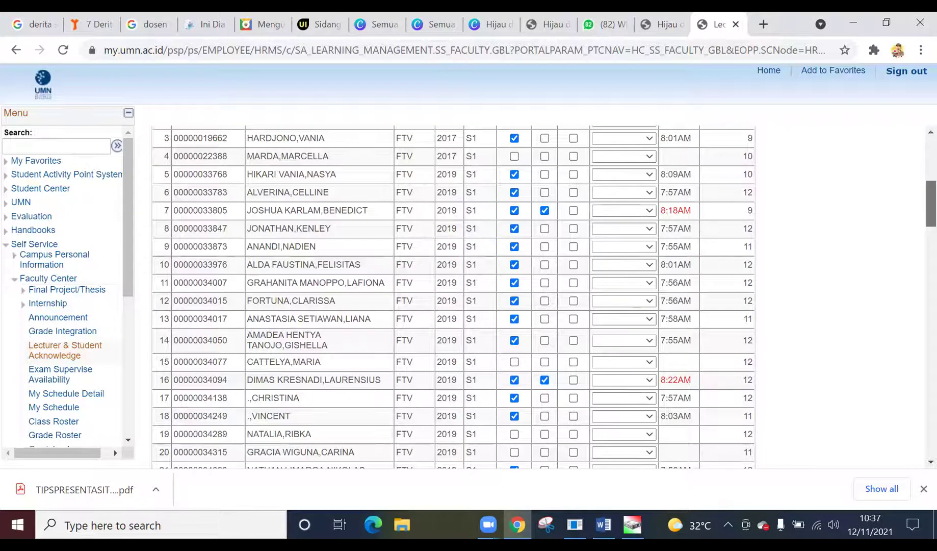
pyautogui.scroll(5, 918, 204)
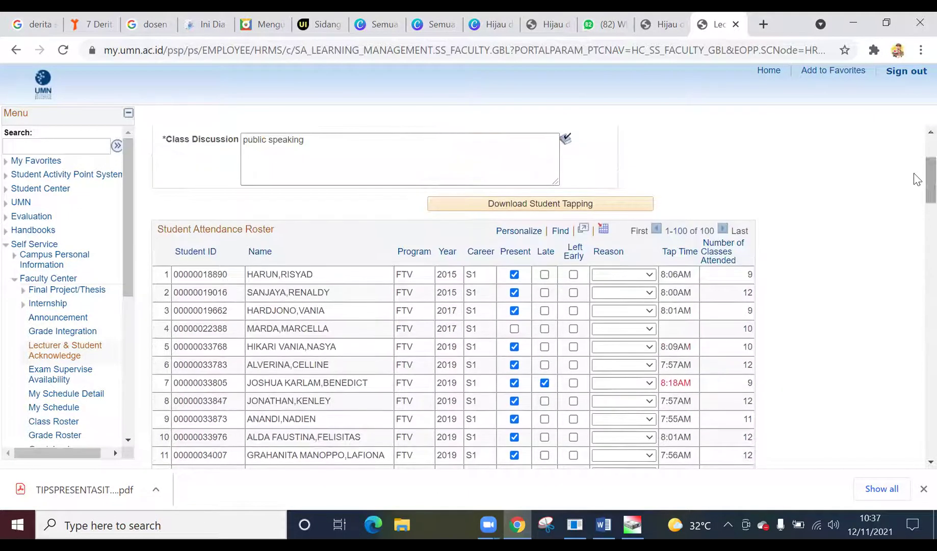
pyautogui.scroll(-3, 917, 173)
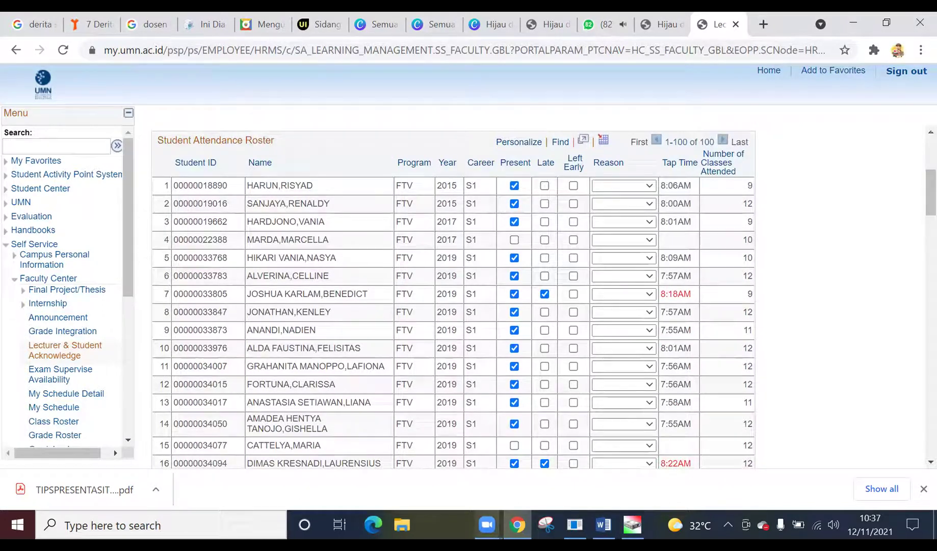
pyautogui.moveTo(487, 524)
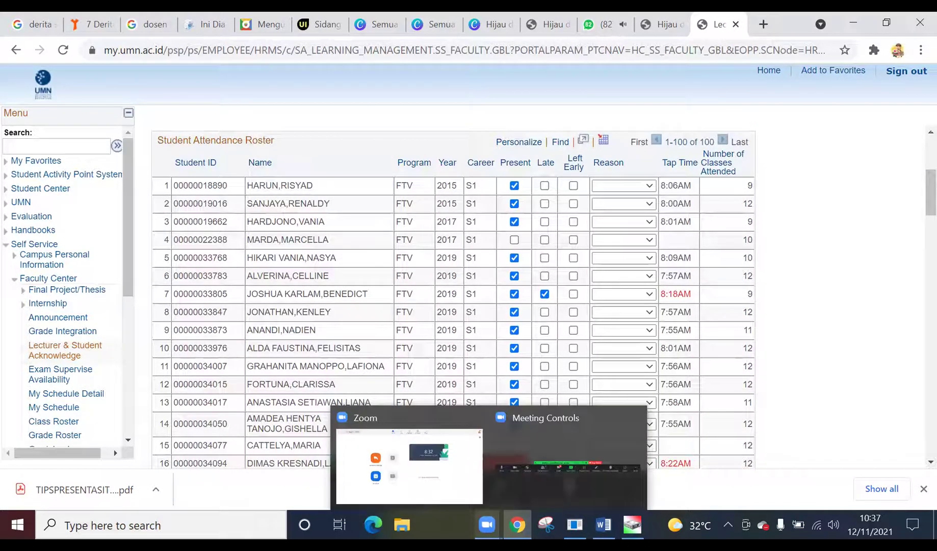
pyautogui.scroll(-1, 916, 209)
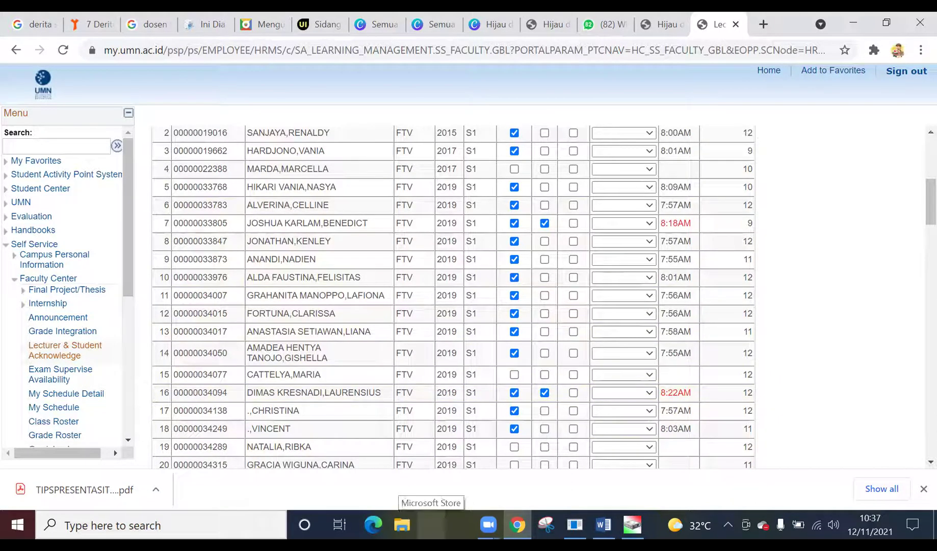
pyautogui.scroll(-2, 916, 220)
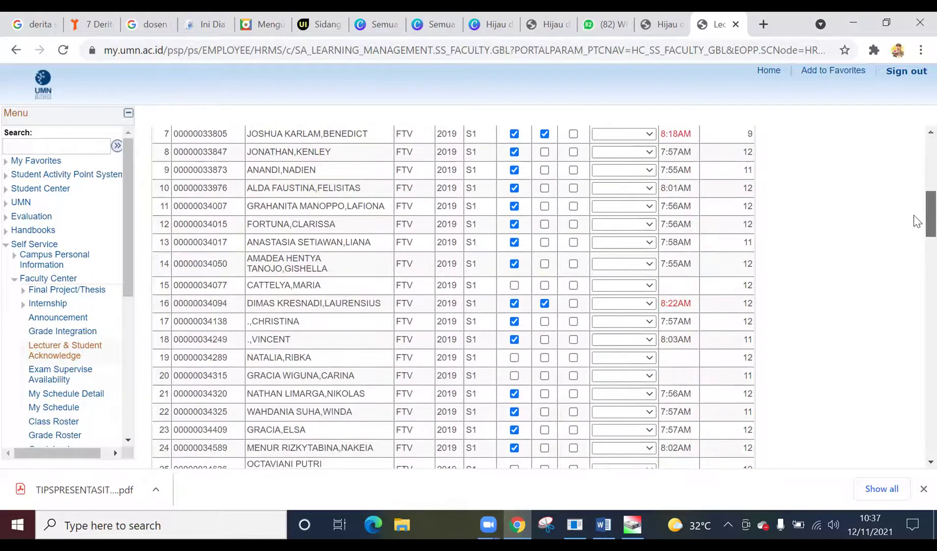
pyautogui.scroll(-1, 916, 220)
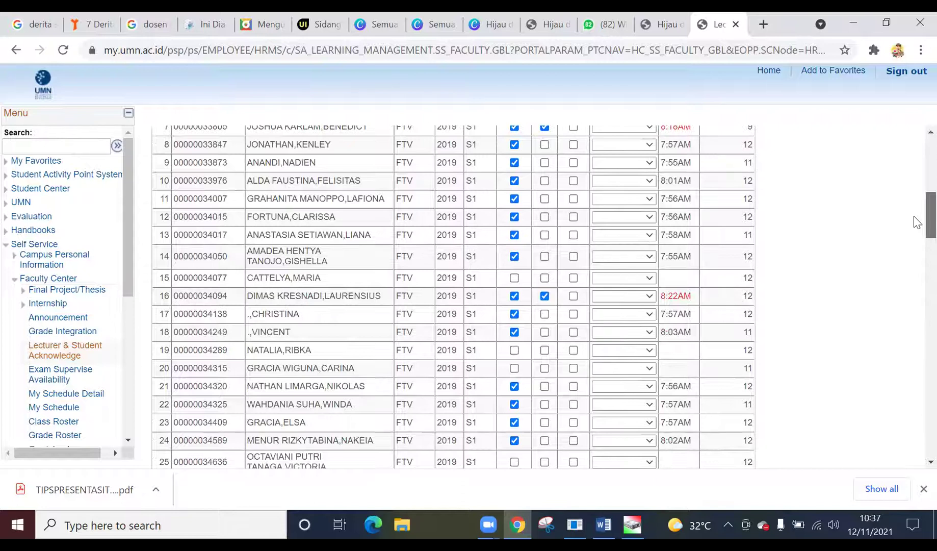
pyautogui.scroll(-1, 916, 220)
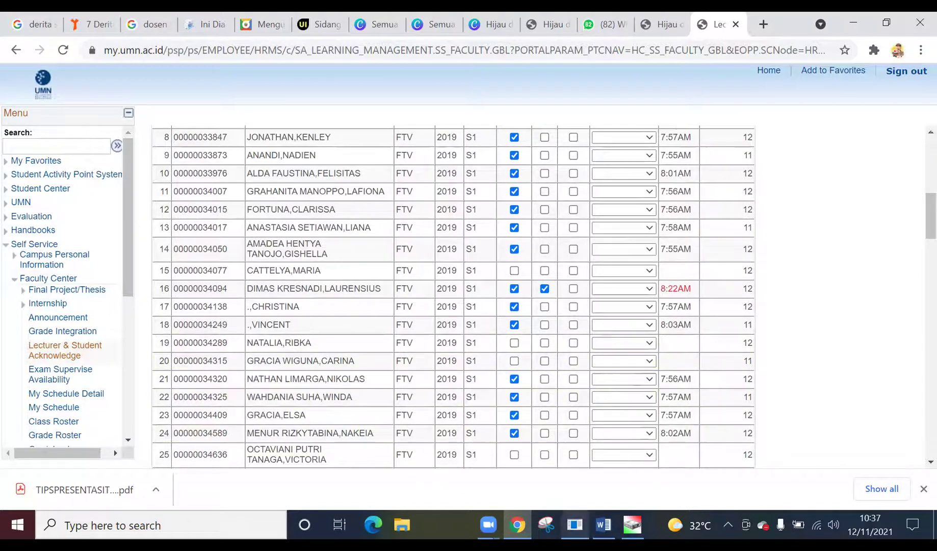
pyautogui.moveTo(574, 524)
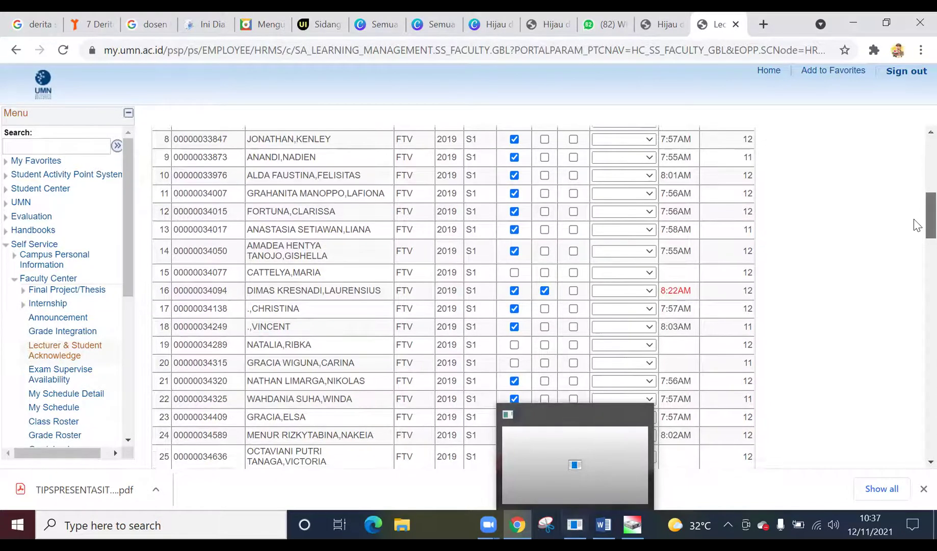
pyautogui.scroll(-2, 915, 229)
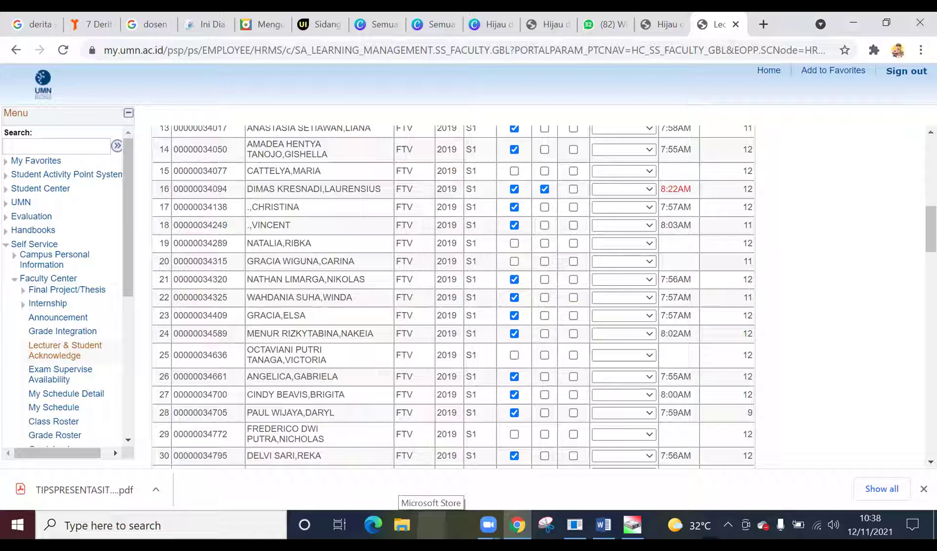
pyautogui.scroll(-2, 917, 248)
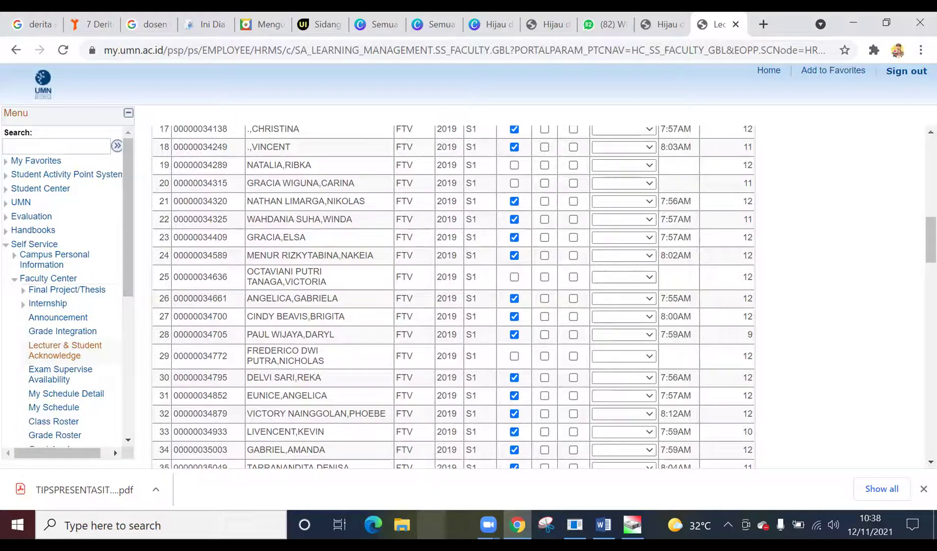
pyautogui.scroll(-2, 917, 261)
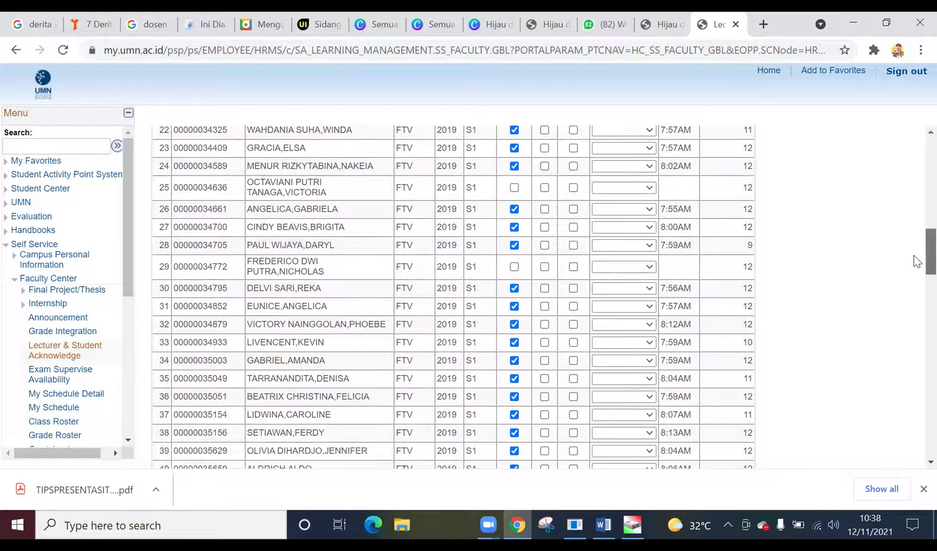
pyautogui.scroll(-1, 502, 253)
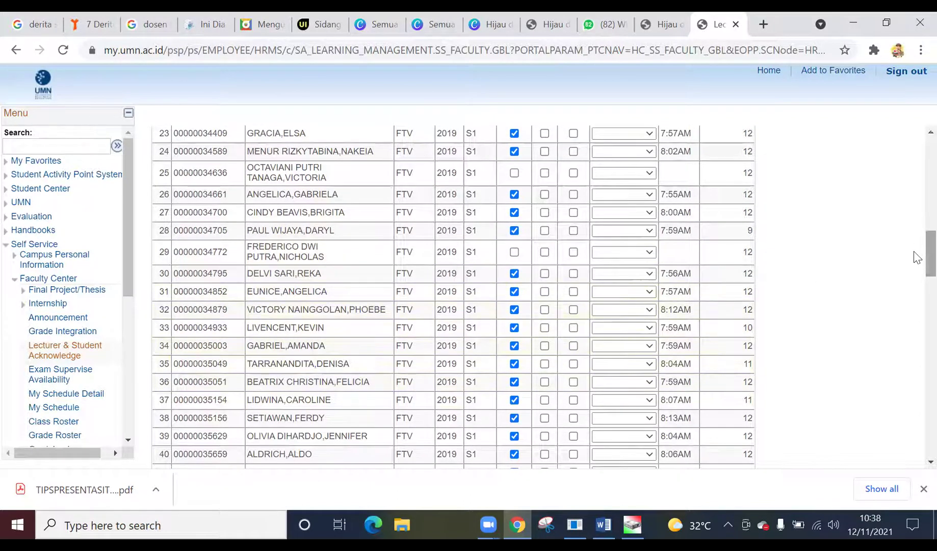
pyautogui.scroll(-3, 917, 277)
pyautogui.scroll(-1, 917, 277)
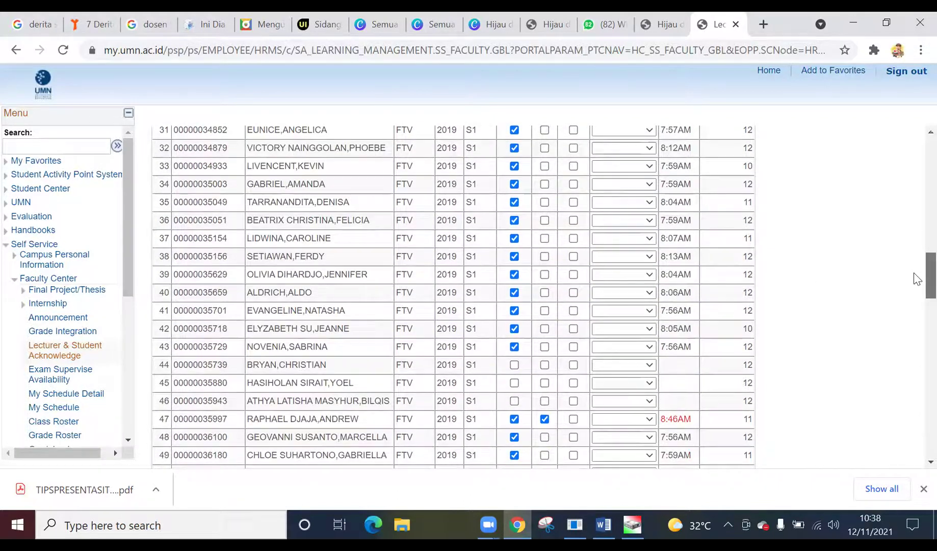
pyautogui.scroll(-1, 921, 277)
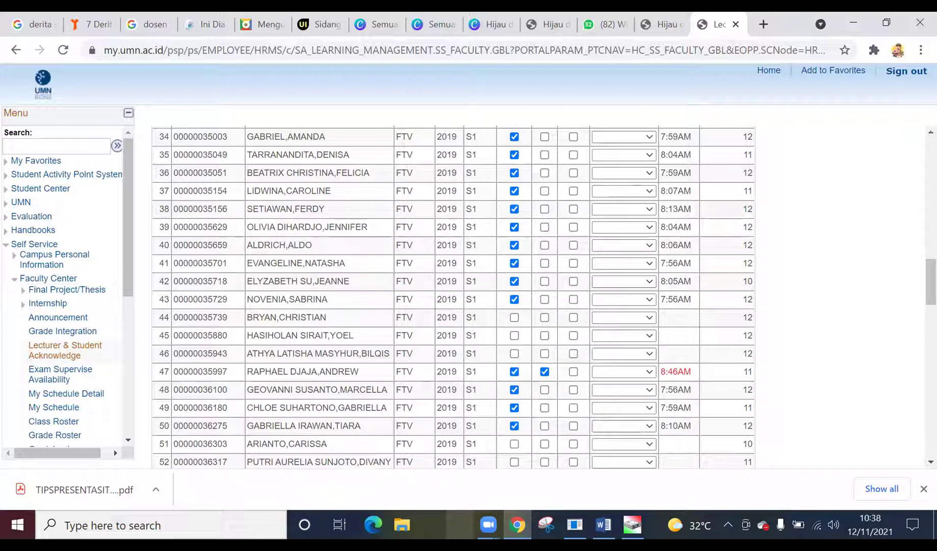
pyautogui.scroll(-2, 915, 304)
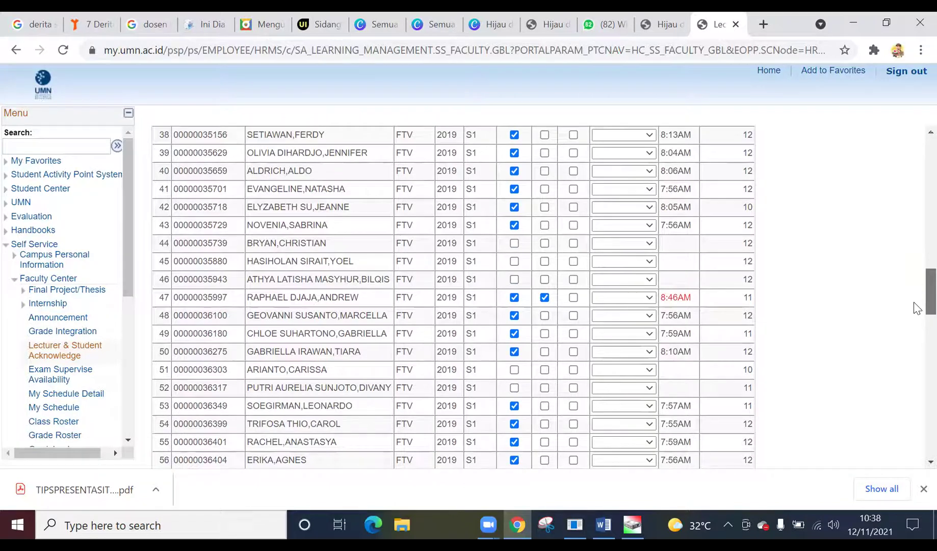
pyautogui.scroll(-1, 914, 307)
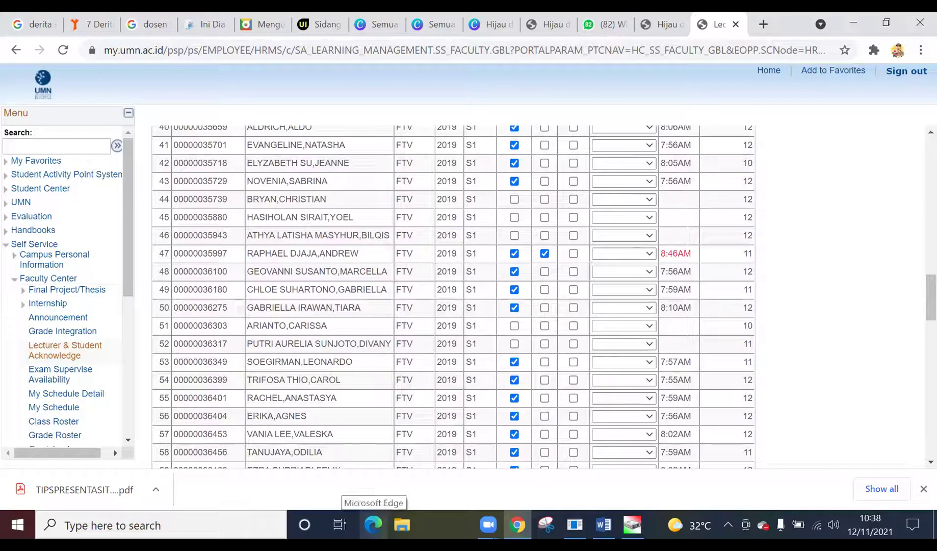
pyautogui.scroll(-3, 914, 318)
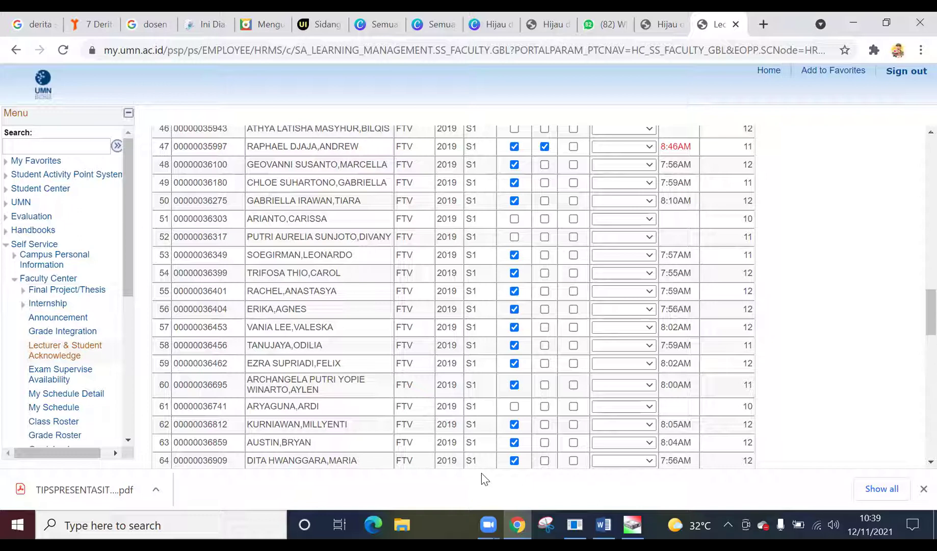
# - Mark row 61 present and scroll to the 85-present total and Student Email/Password fields
pyautogui.click(514, 406)
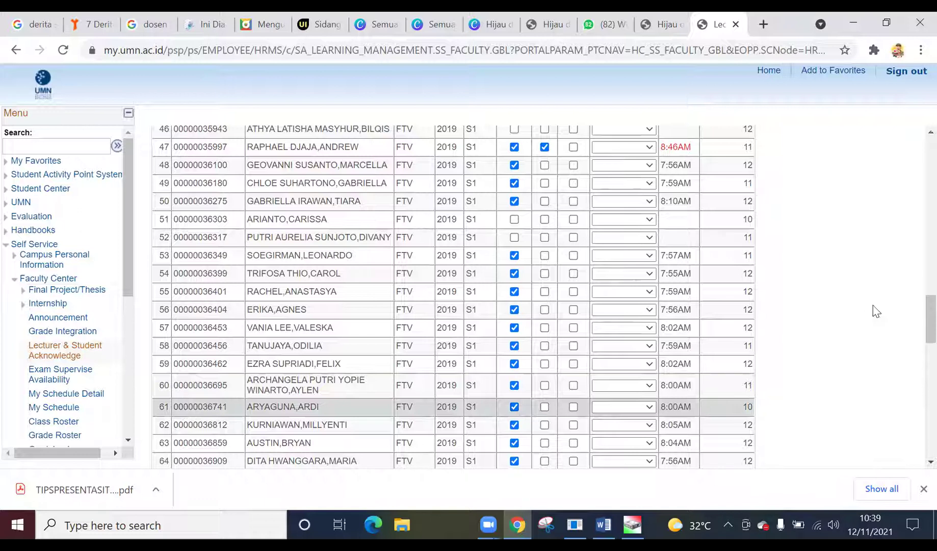
pyautogui.scroll(-2, 918, 344)
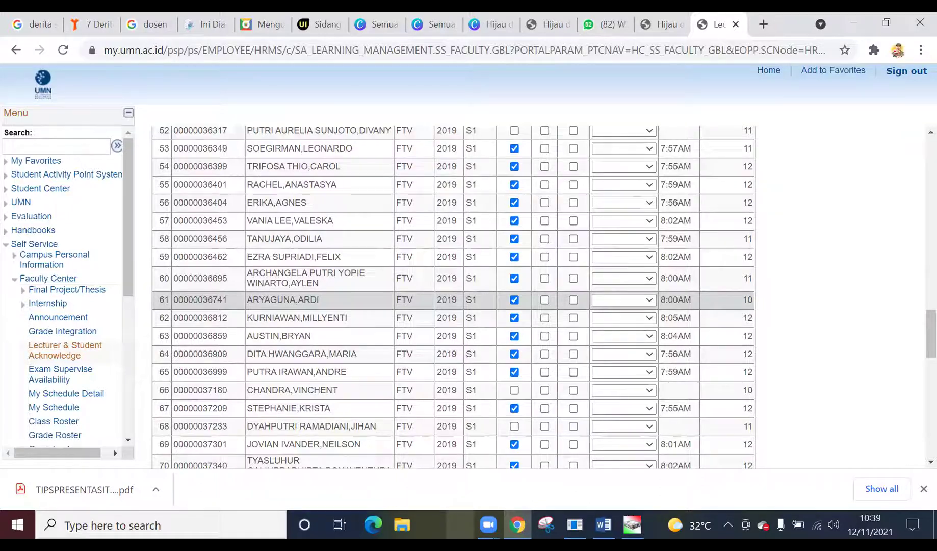
pyautogui.scroll(-4, 916, 356)
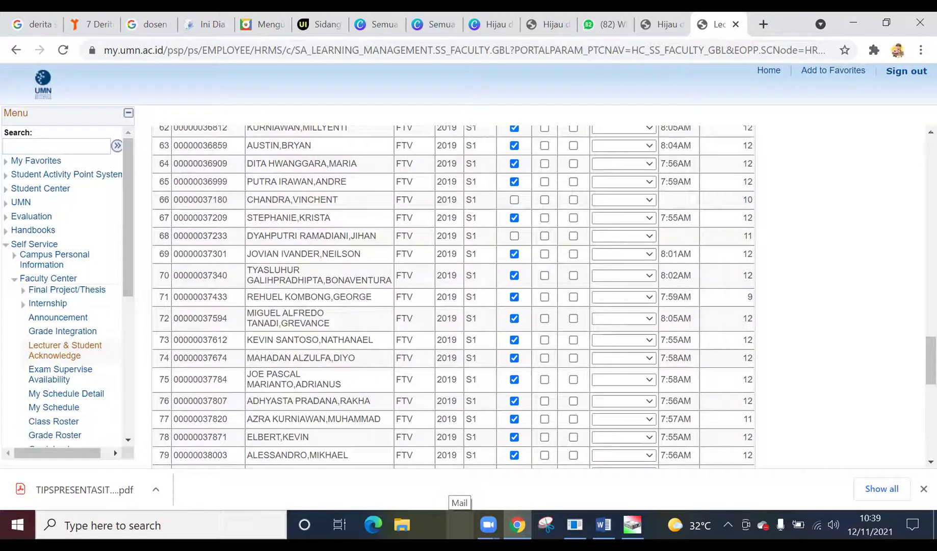
pyautogui.scroll(-3, 917, 384)
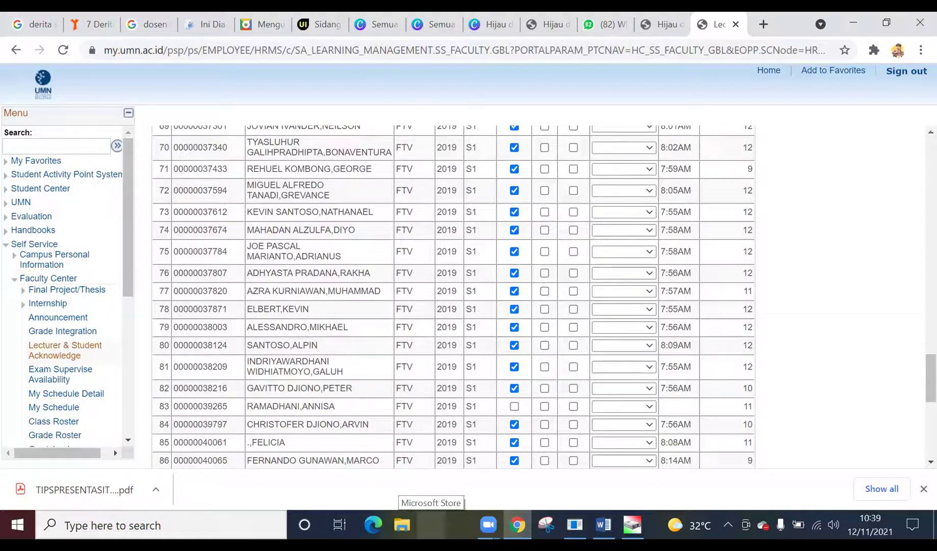
pyautogui.scroll(-7, 916, 398)
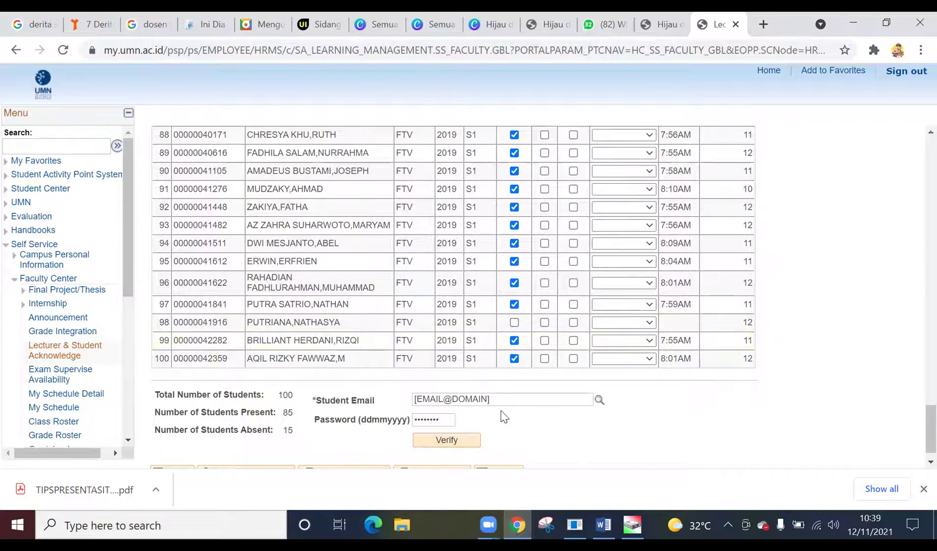
pyautogui.moveTo(487, 524)
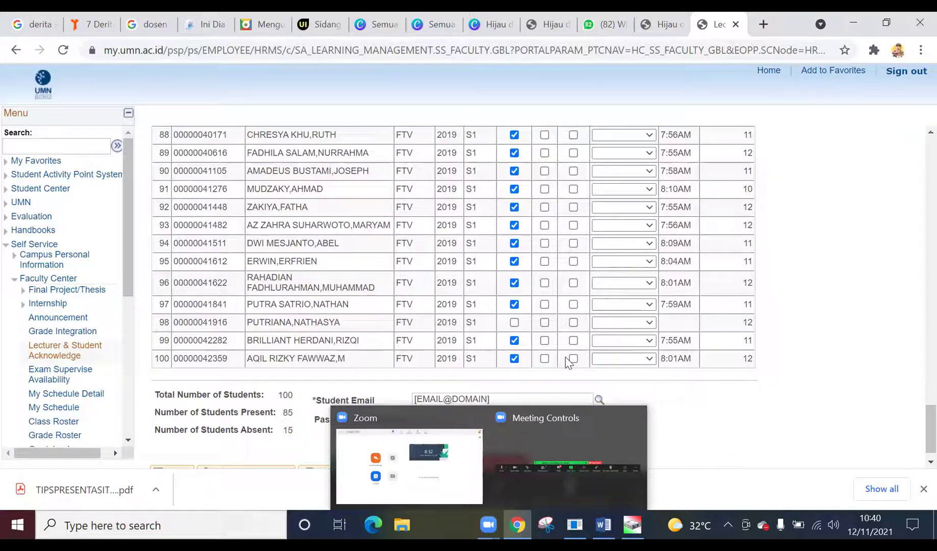
# - Clear the Student Email field, removing the wrongly pasted text
pyautogui.click(495, 396)
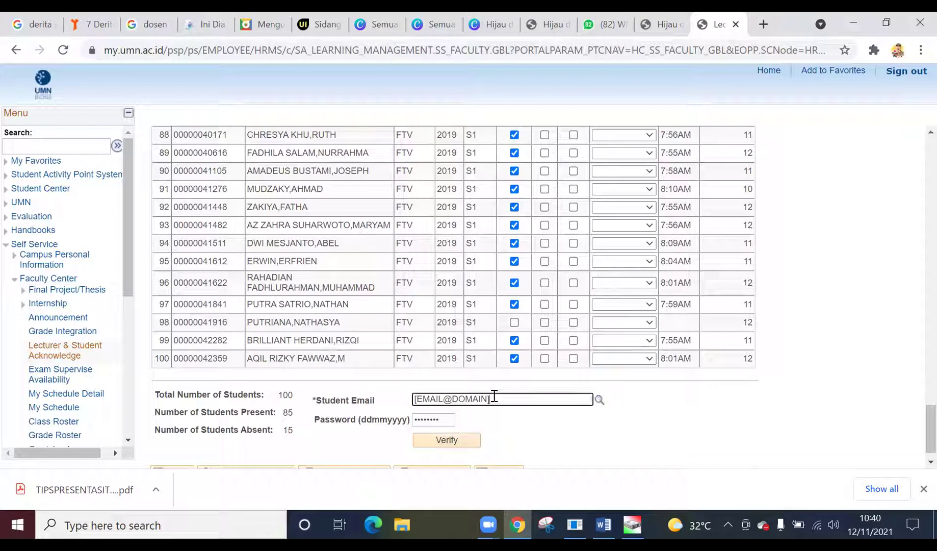
pyautogui.tripleClick(473, 397)
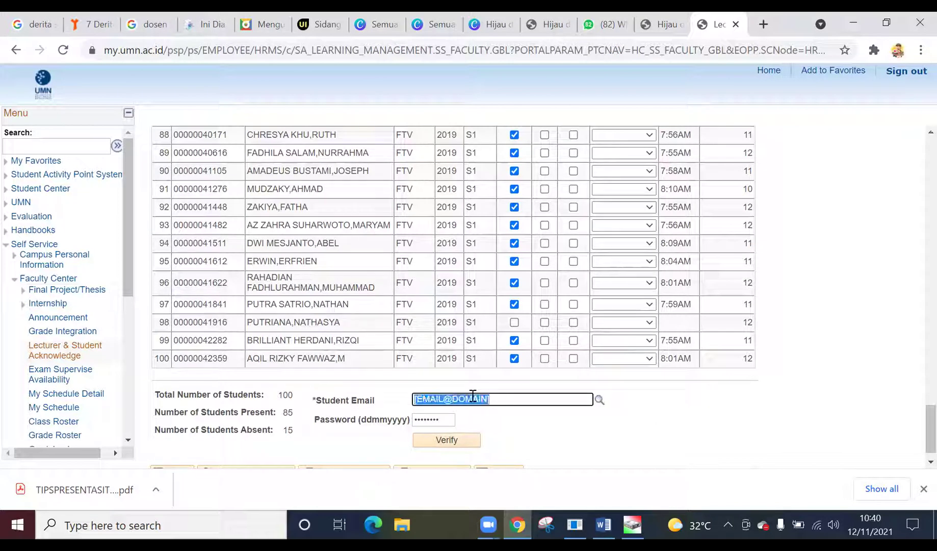
pyautogui.press('BackSpace')
pyautogui.hotkey('ctrl', 'v')
pyautogui.press('Tab')
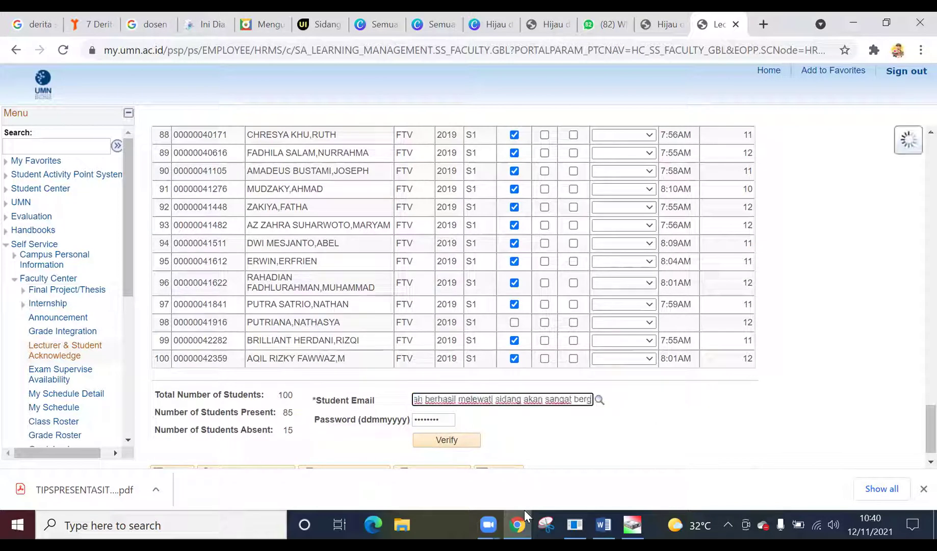
pyautogui.hotkey('ctrl', 'a')
pyautogui.press('BackSpace')
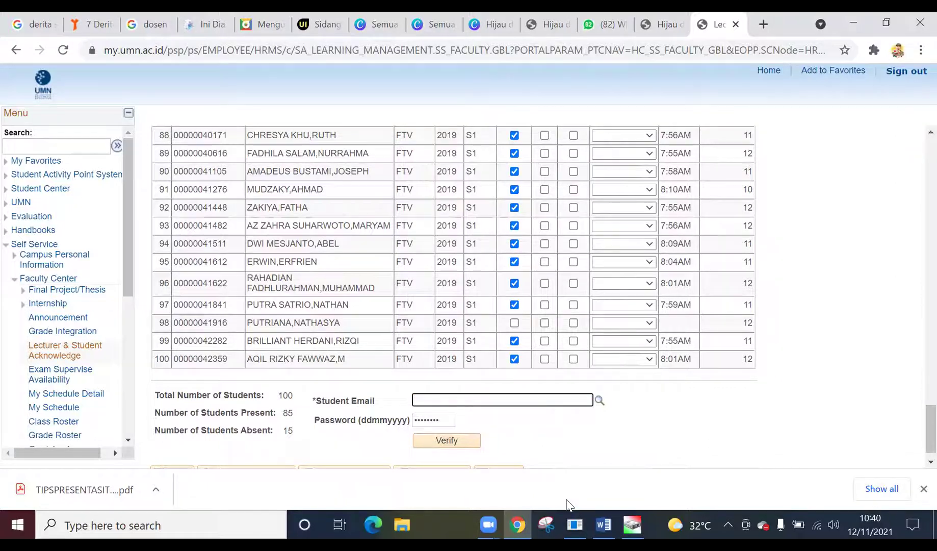
pyautogui.moveTo(575, 524)
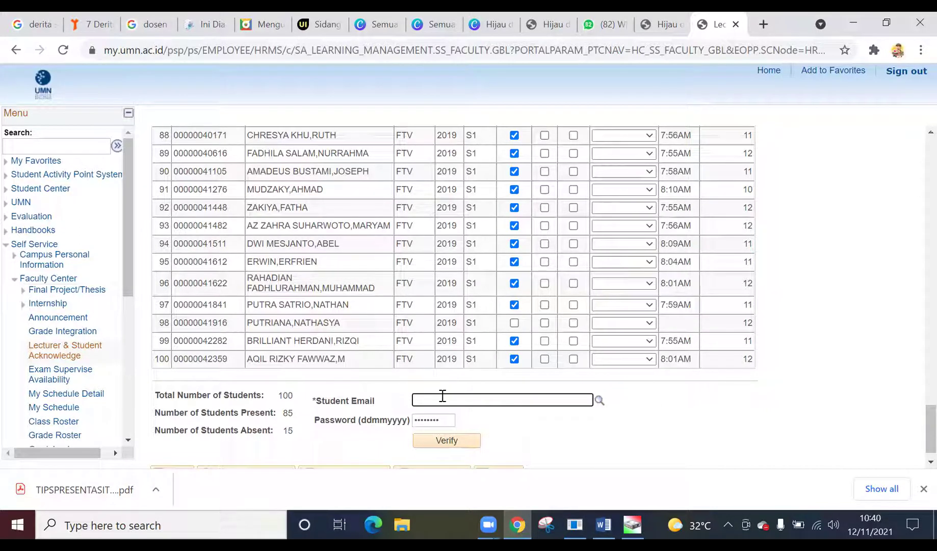
pyautogui.hotkey('ctrl', 'v')
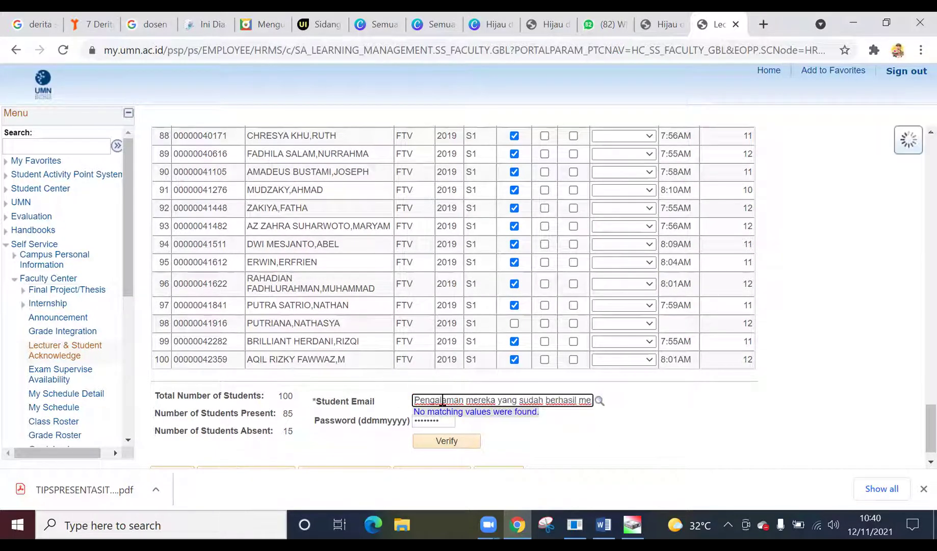
pyautogui.press('BackSpace')
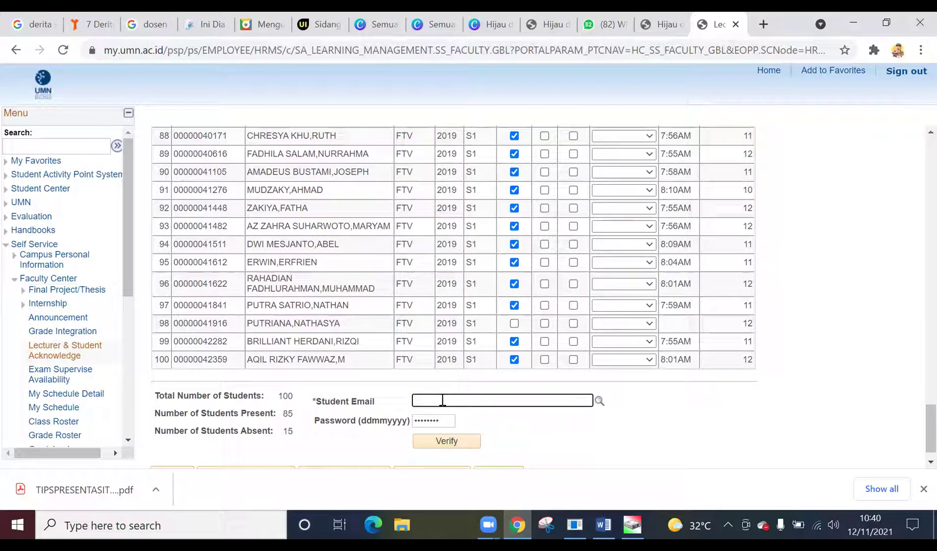
# - Fill in the student's email address by choosing it from the suggestion list
pyautogui.write('jeann')
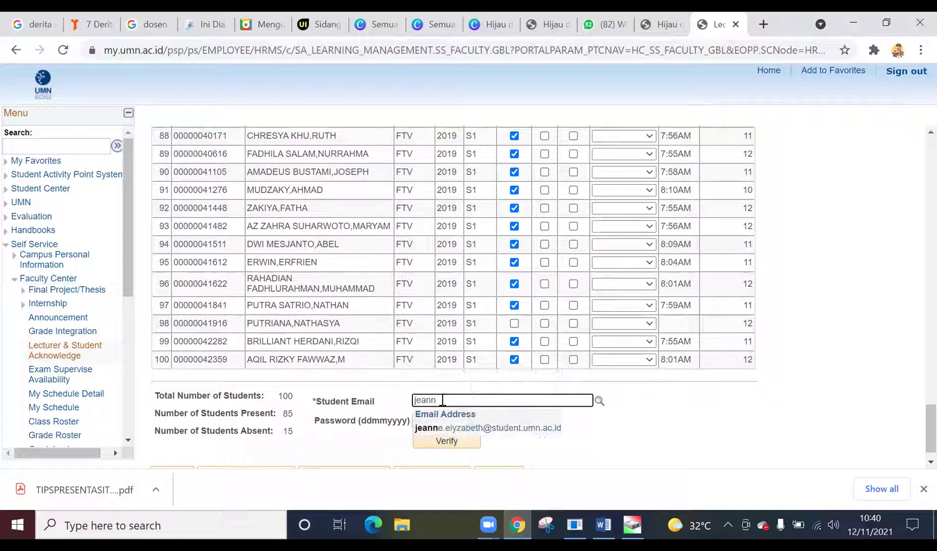
pyautogui.click(547, 407)
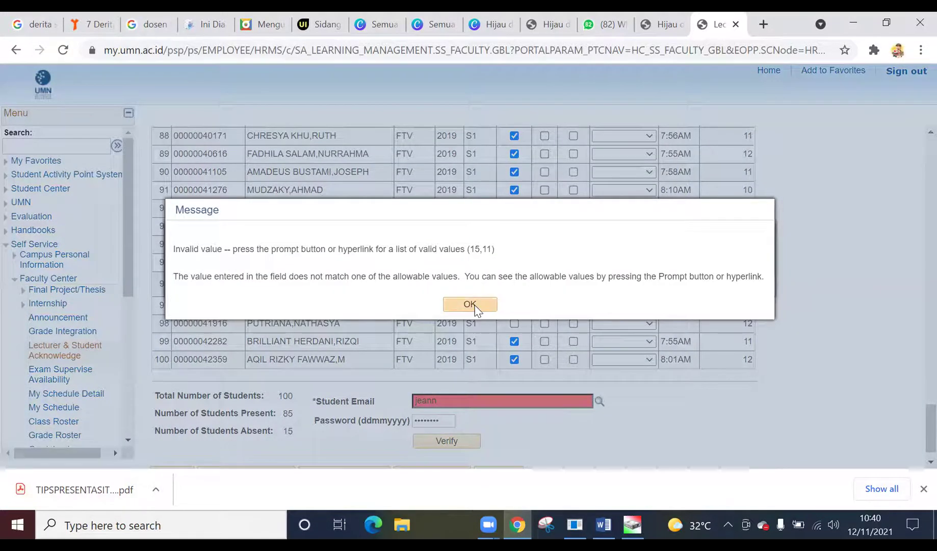
pyautogui.click(471, 304)
pyautogui.press('BackSpace')
pyautogui.press('BackSpace')
pyautogui.press('BackSpace')
pyautogui.press('BackSpace')
pyautogui.press('BackSpace')
pyautogui.write('jean')
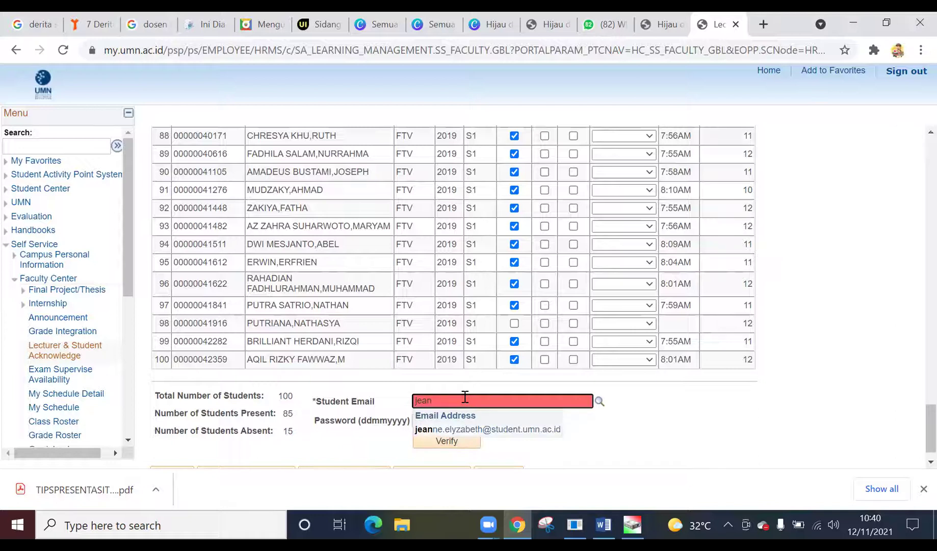
pyautogui.click(468, 432)
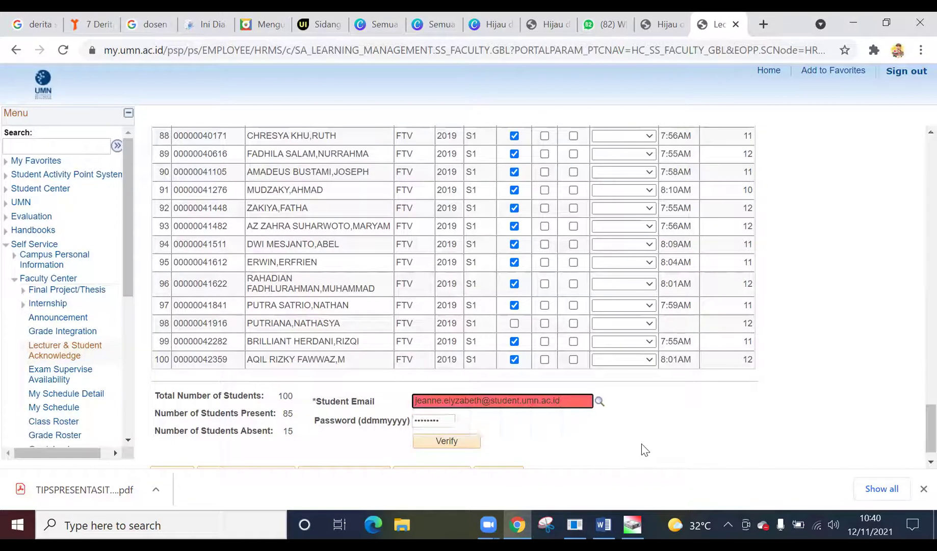
# - Enter the student's password and verify the class 2279 roster
pyautogui.press('Tab')
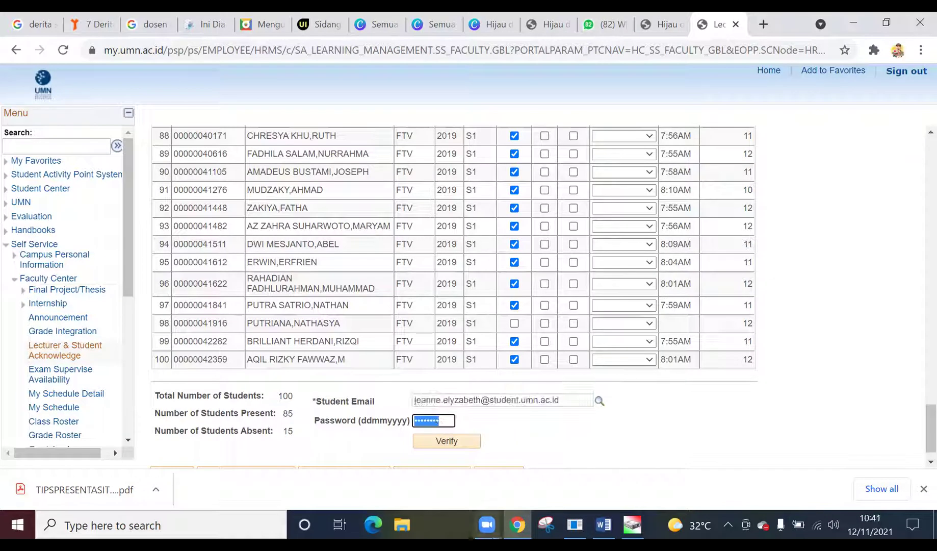
pyautogui.moveTo(486, 524)
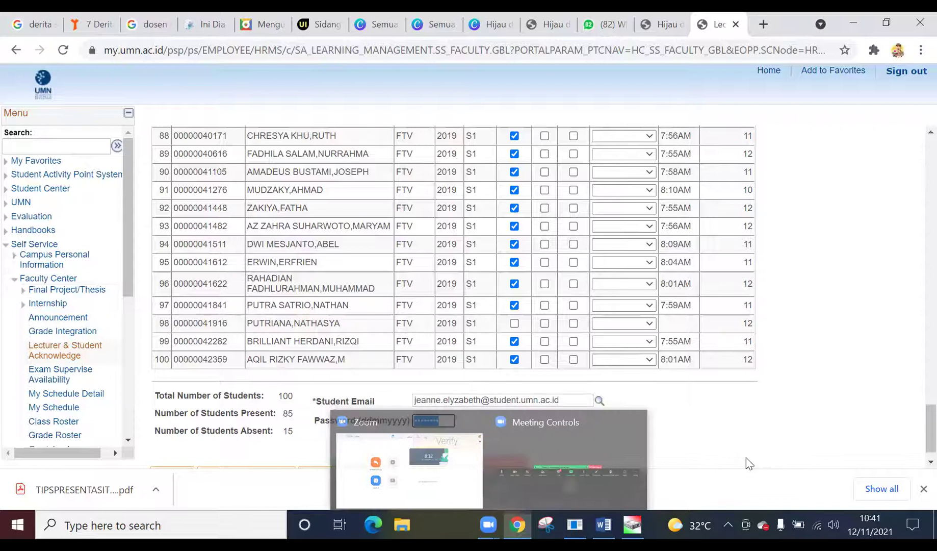
pyautogui.write('••••••')
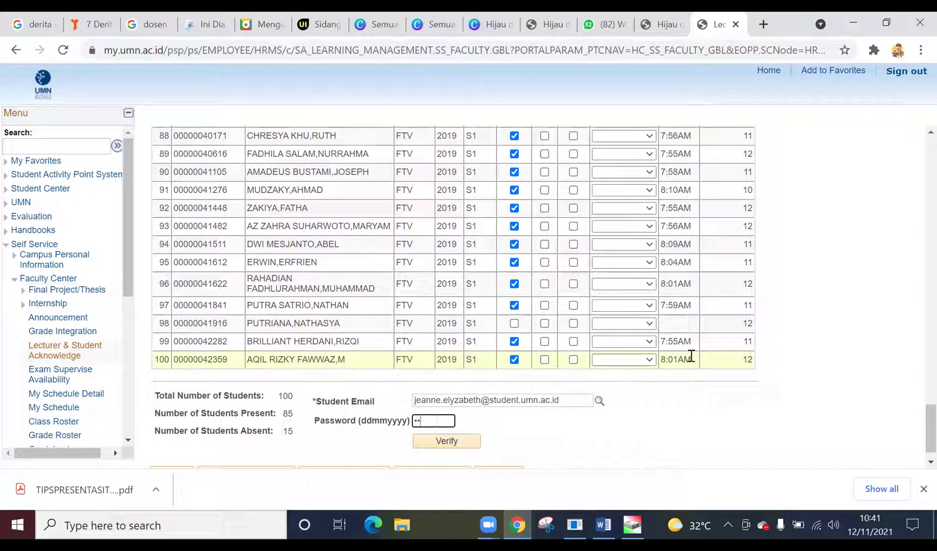
pyautogui.write('••')
pyautogui.click(453, 443)
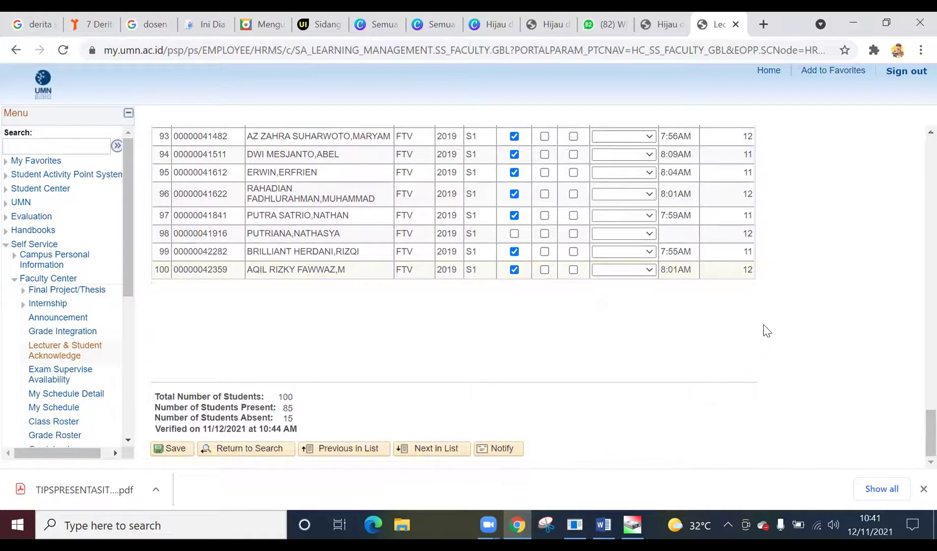
# - Check the class details above, then save the verified class 2279 roster
pyautogui.scroll(6, 768, 326)
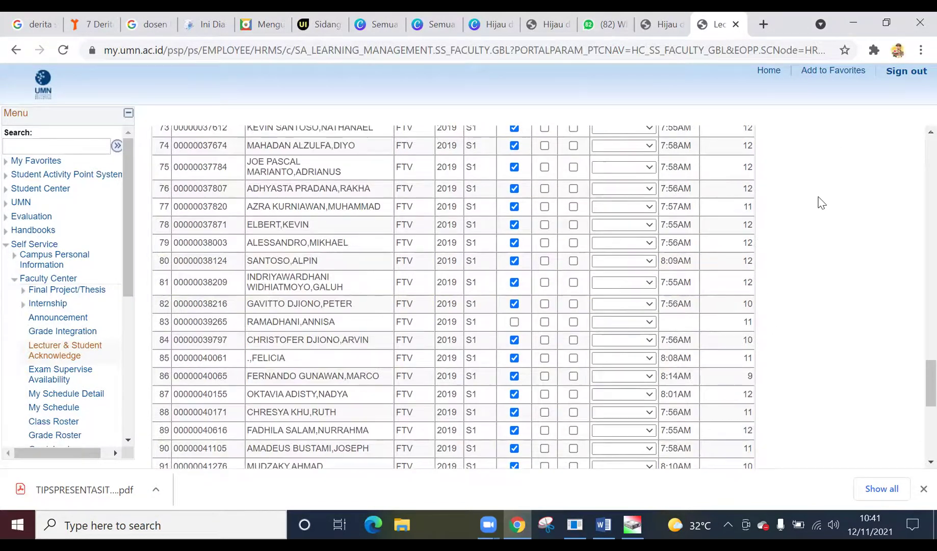
pyautogui.scroll(20, 729, 357)
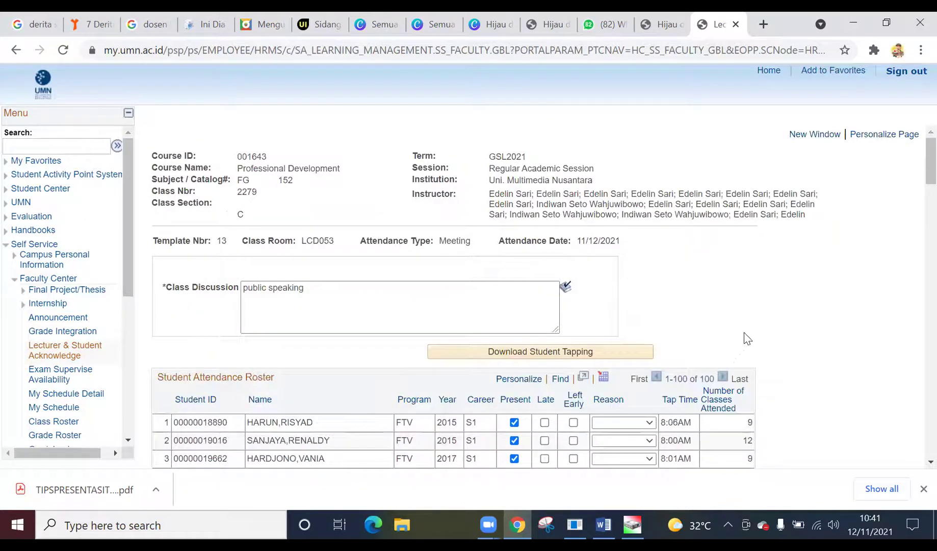
pyautogui.scroll(-20, 408, 311)
pyautogui.scroll(-5, 425, 325)
pyautogui.click(170, 449)
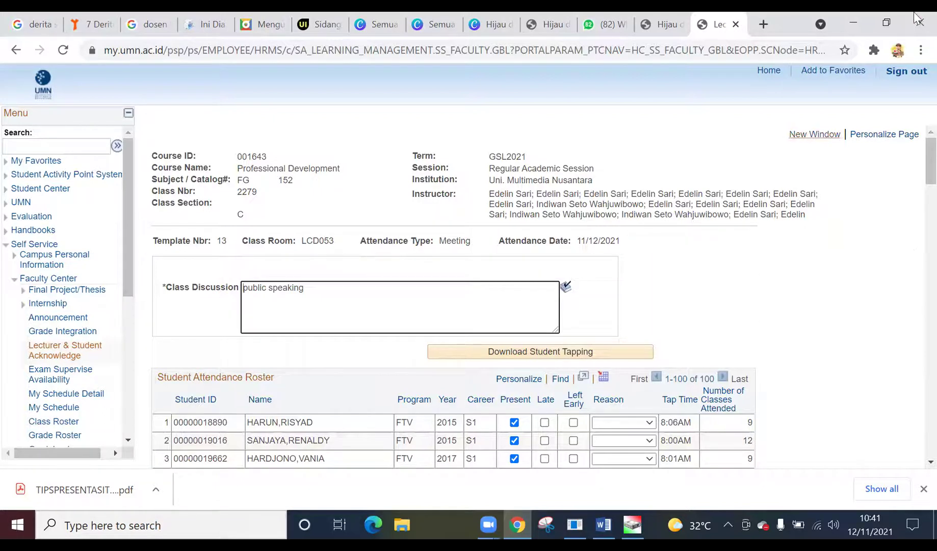
# - Sign out and back in, then search Faculty Center's Lecturer & Student Acknowledge records
pyautogui.click(908, 72)
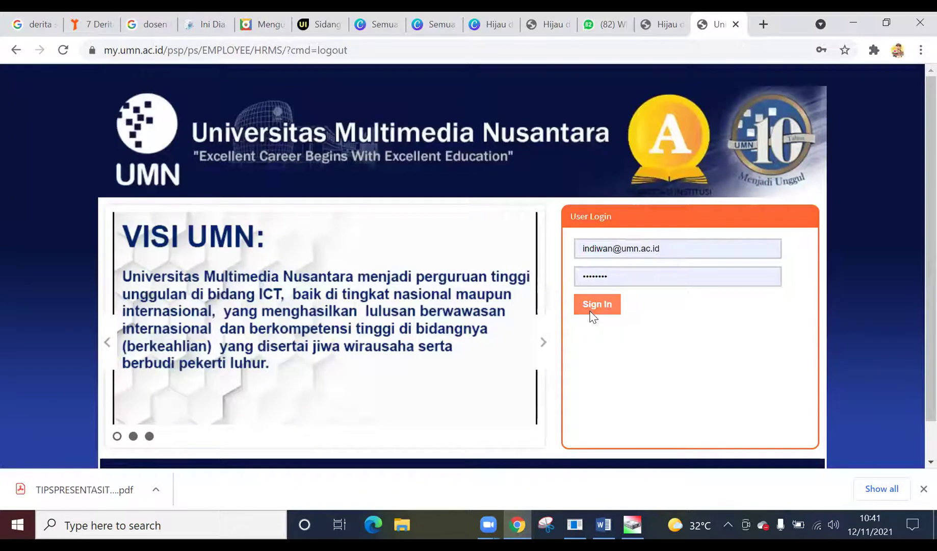
pyautogui.click(591, 312)
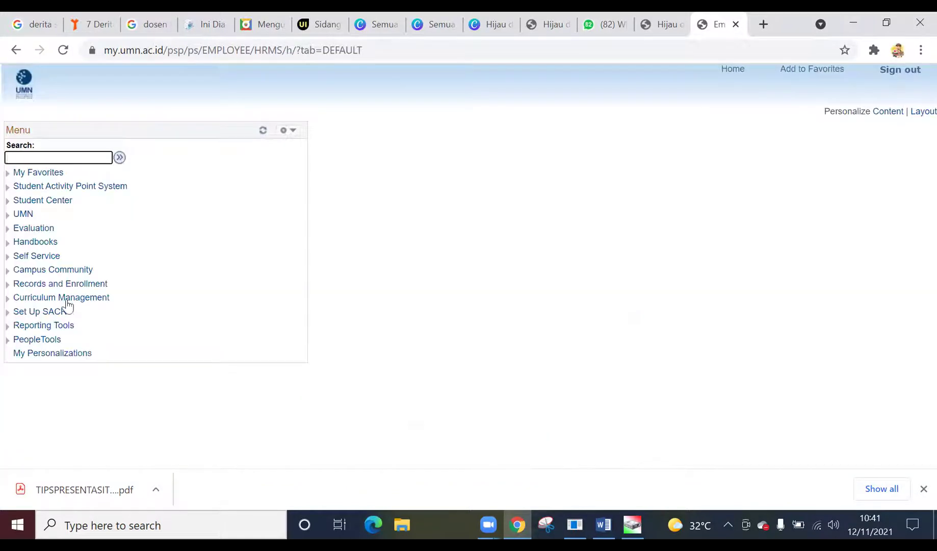
pyautogui.click(31, 257)
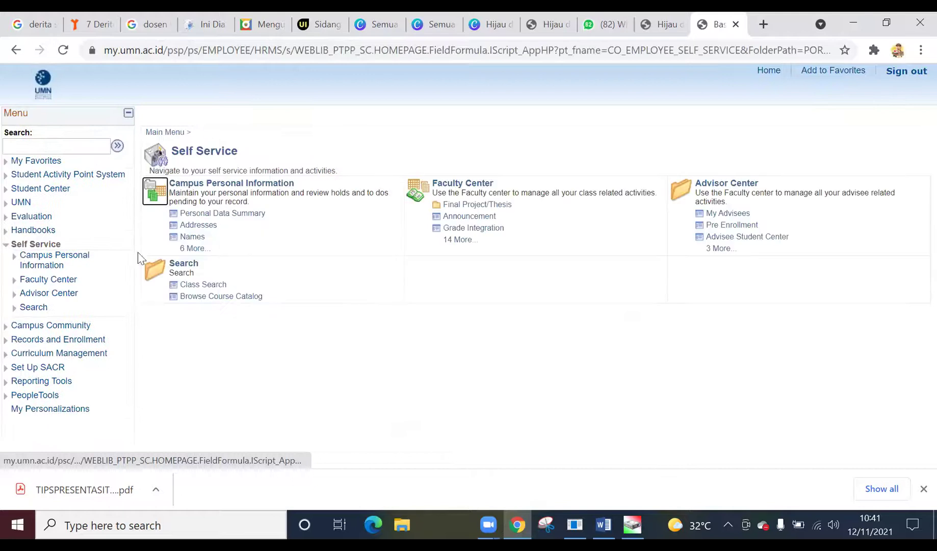
pyautogui.click(460, 240)
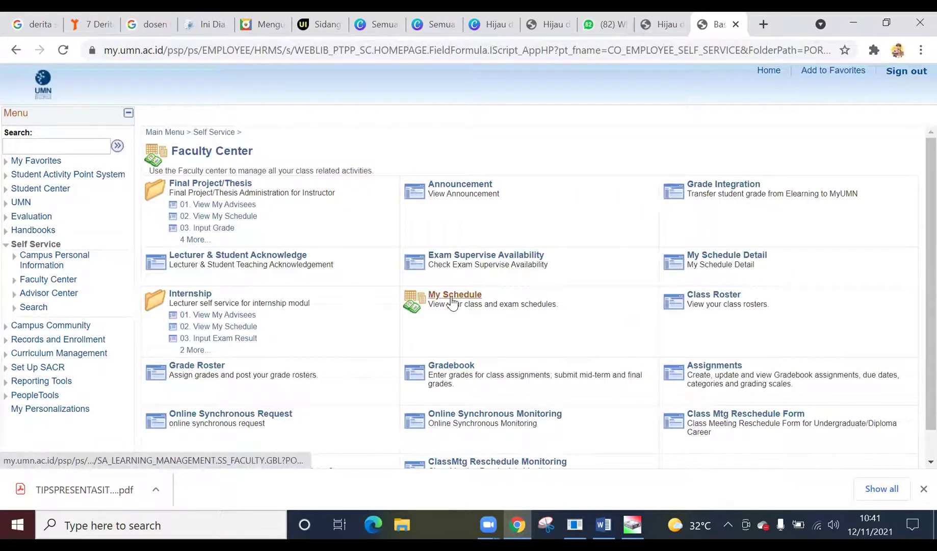
pyautogui.click(451, 302)
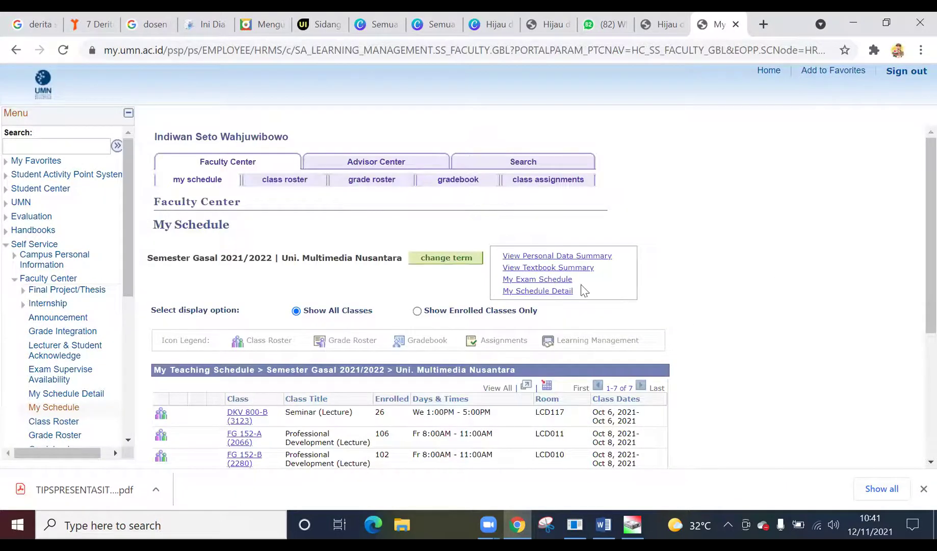
pyautogui.click(60, 356)
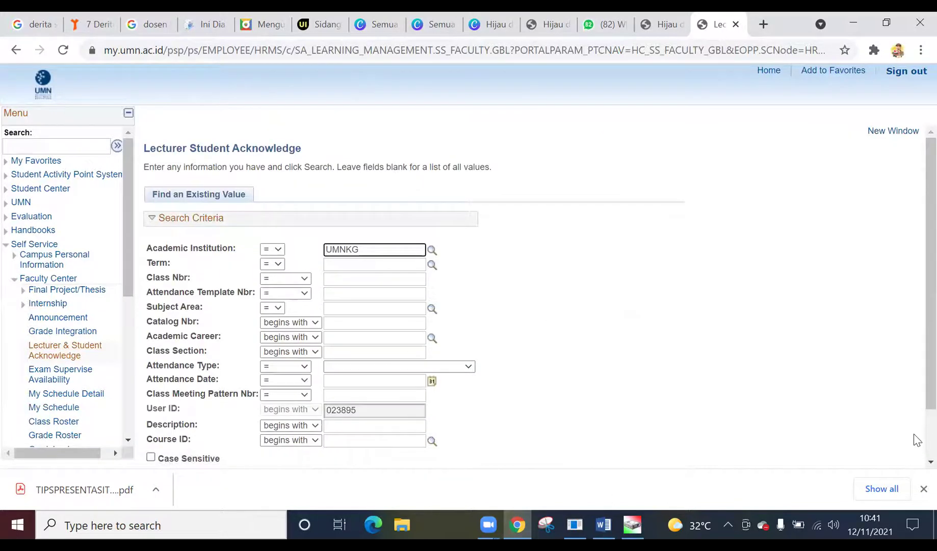
pyautogui.scroll(-1, 915, 439)
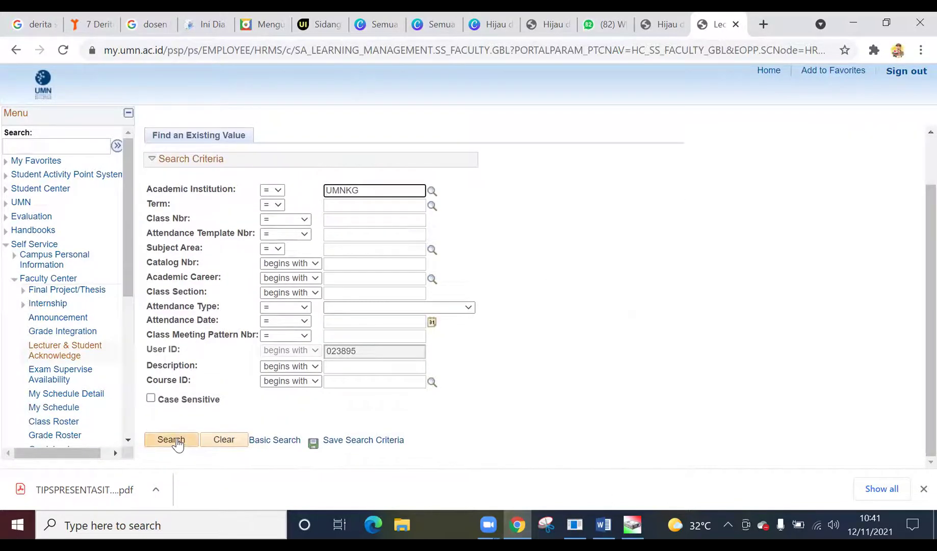
pyautogui.click(172, 439)
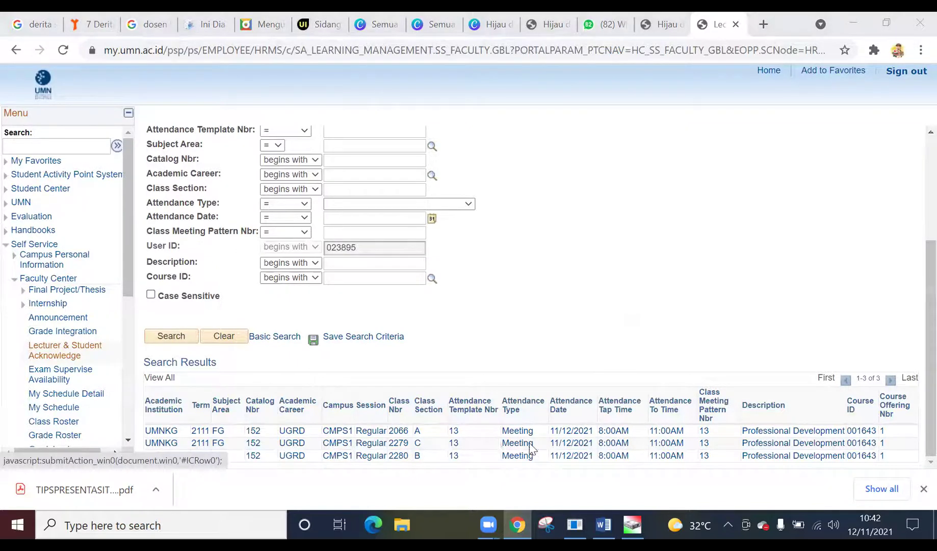
# - Open the class 2280 section B roster and enter 'public speaking' as the class discussion
pyautogui.click(415, 457)
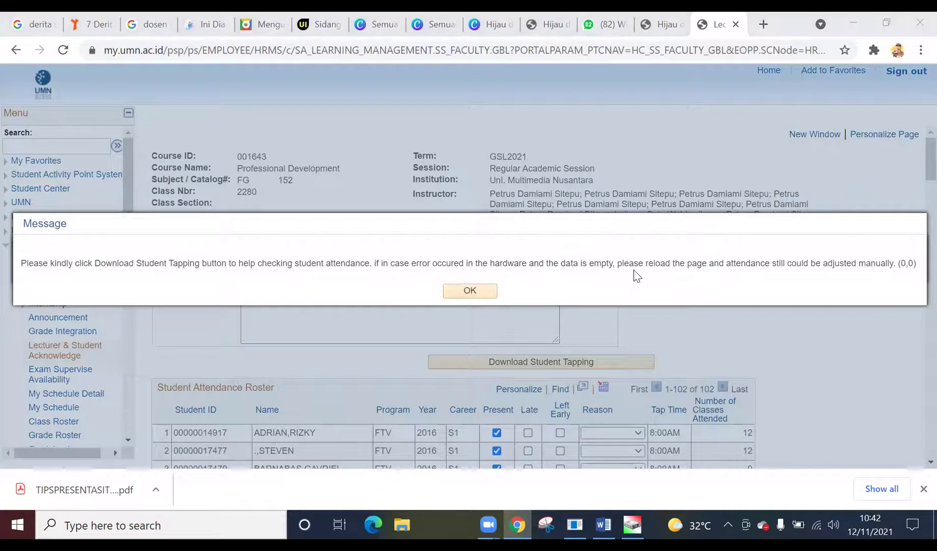
pyautogui.click(475, 293)
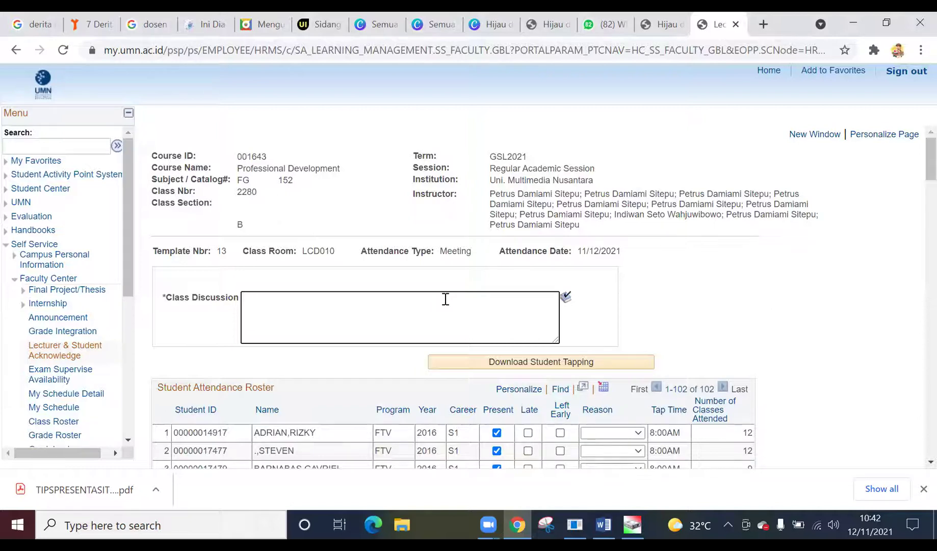
pyautogui.write('public speaking')
pyautogui.click(719, 313)
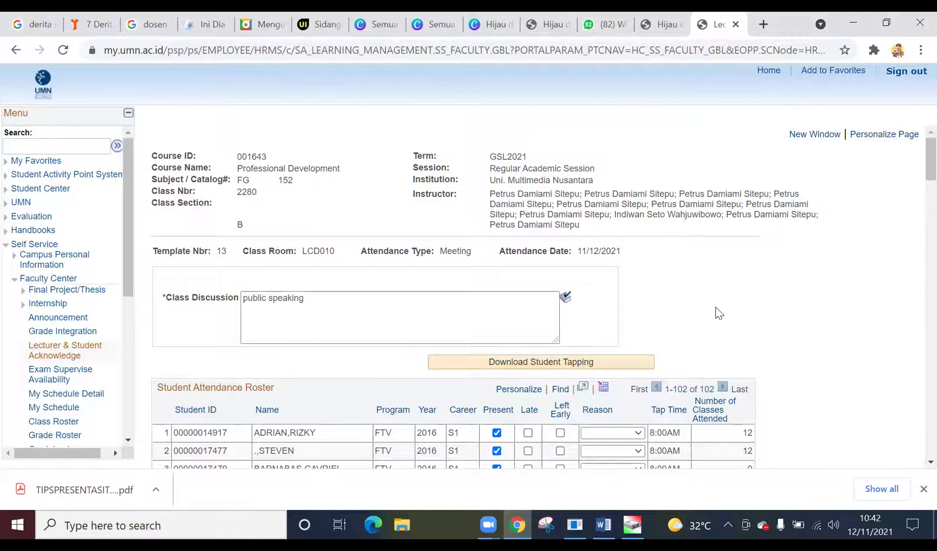
# - Download student tap-in times into the class 2280 roster and review it: 74 of 102 present
pyautogui.click(536, 362)
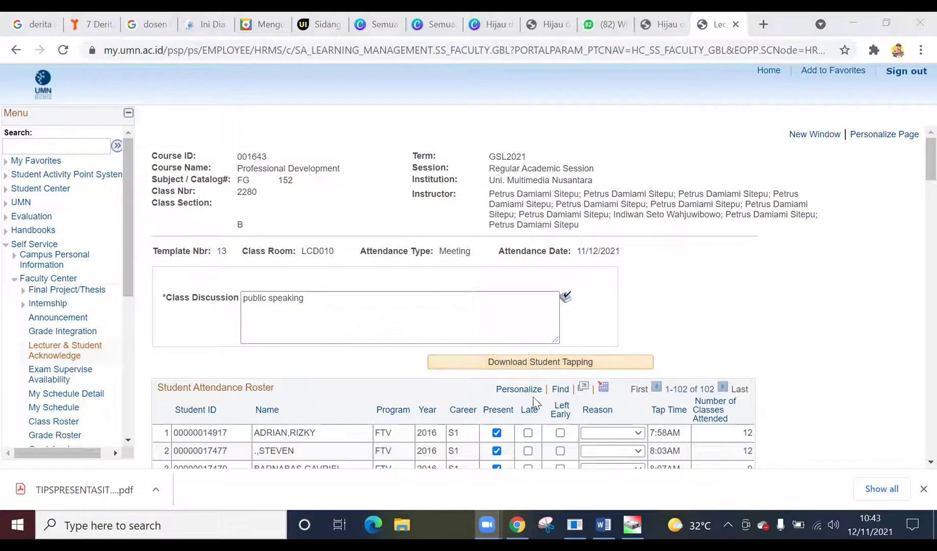
pyautogui.click(537, 334)
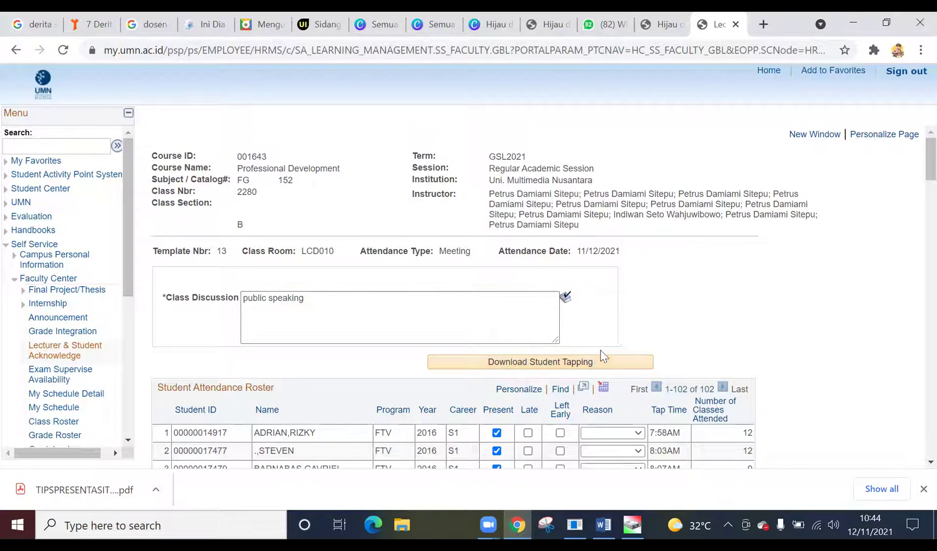
pyautogui.scroll(-3, 673, 337)
pyautogui.scroll(3, 678, 331)
pyautogui.scroll(-15, 687, 318)
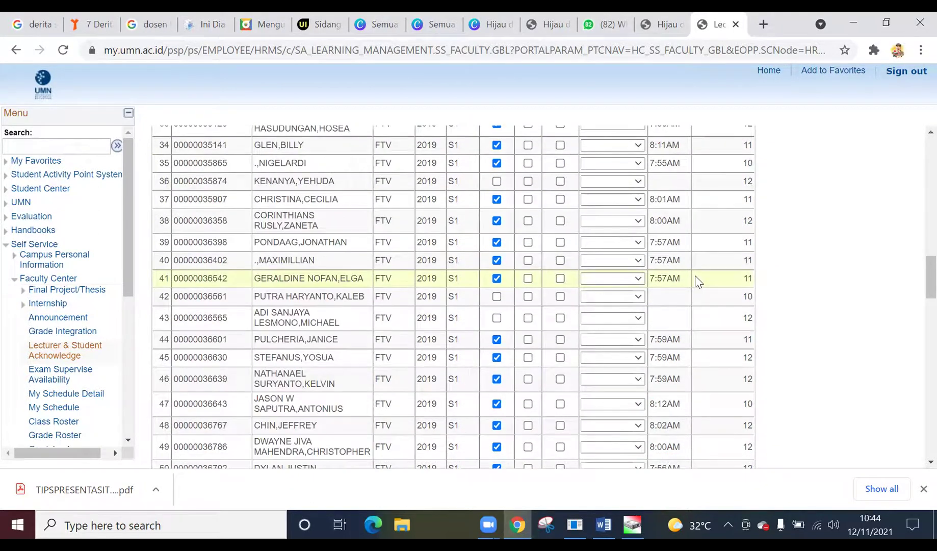
pyautogui.scroll(-13, 698, 281)
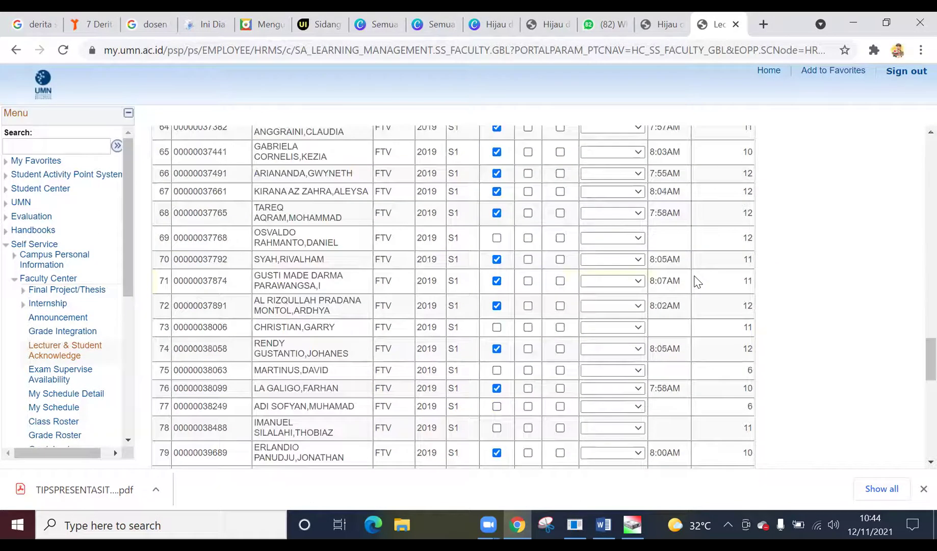
pyautogui.scroll(-10, 697, 282)
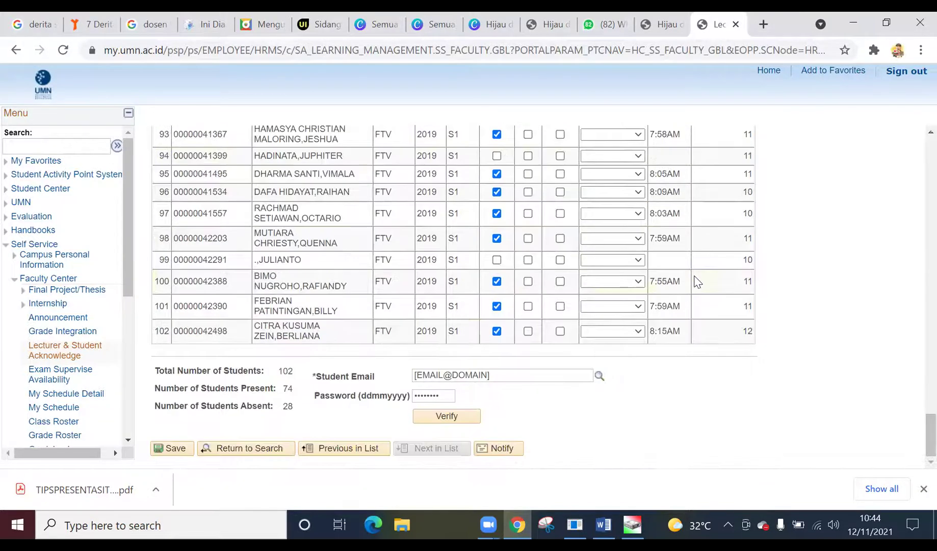
pyautogui.scroll(12, 696, 282)
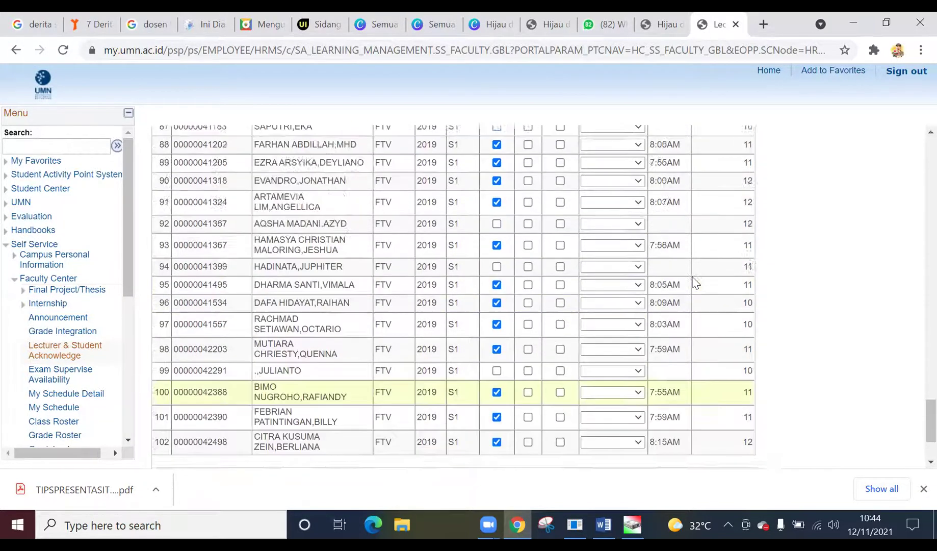
pyautogui.scroll(5, 696, 281)
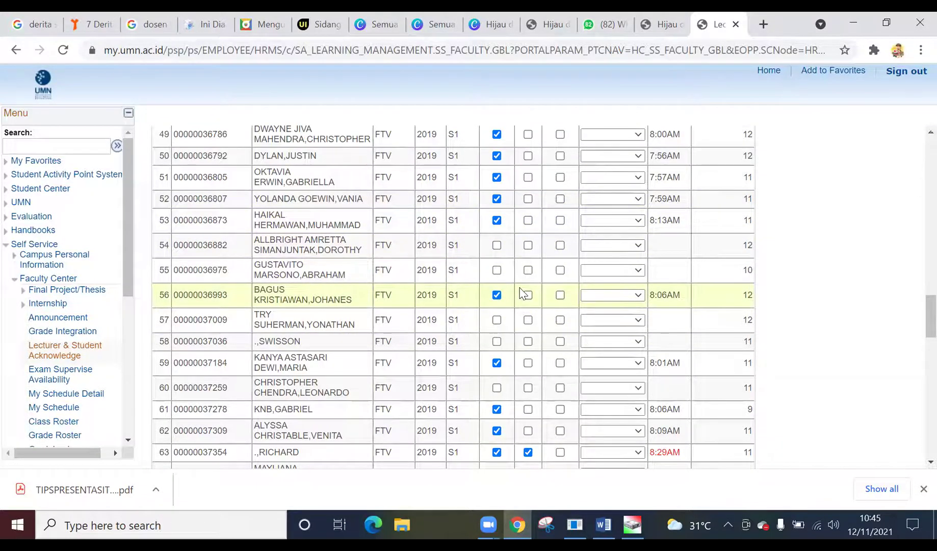
pyautogui.scroll(-2, 544, 235)
pyautogui.scroll(3, 535, 226)
pyautogui.scroll(-15, 535, 227)
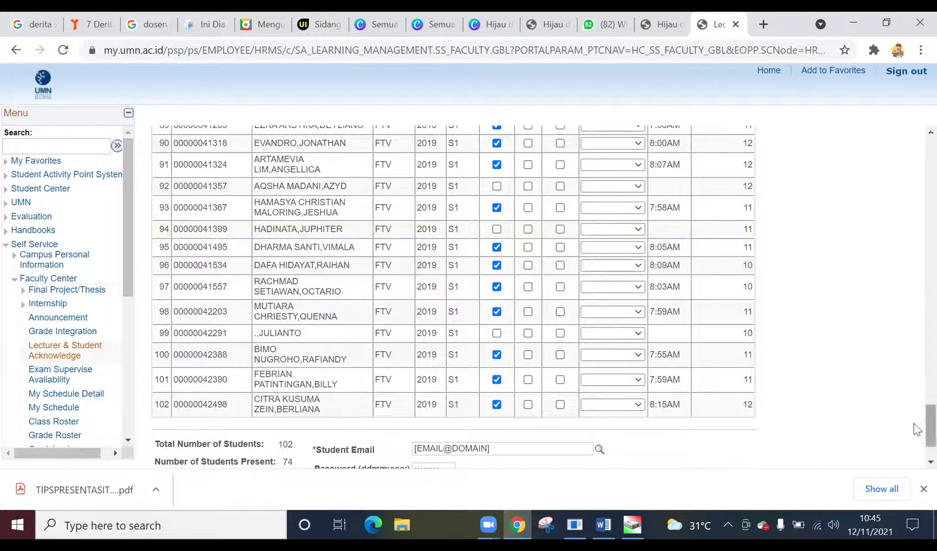
pyautogui.scroll(6, 916, 296)
pyautogui.scroll(20, 916, 296)
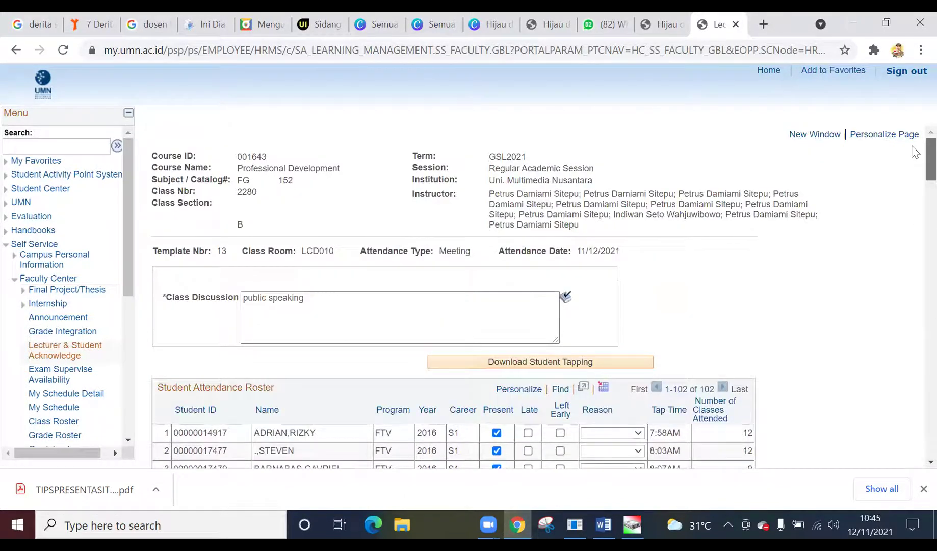
# - Tick Present for the students in rows 10, 30 and 42
pyautogui.scroll(-8, 739, 306)
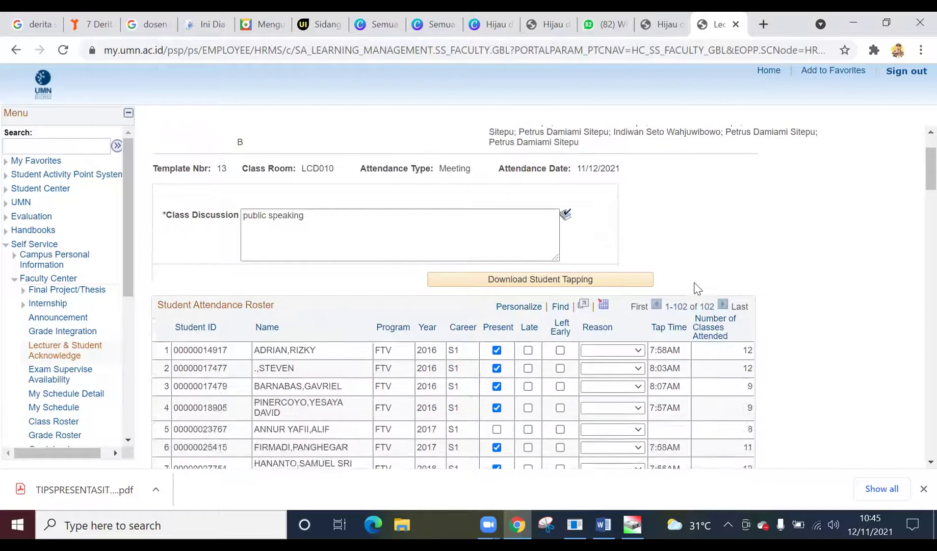
pyautogui.scroll(4, 581, 223)
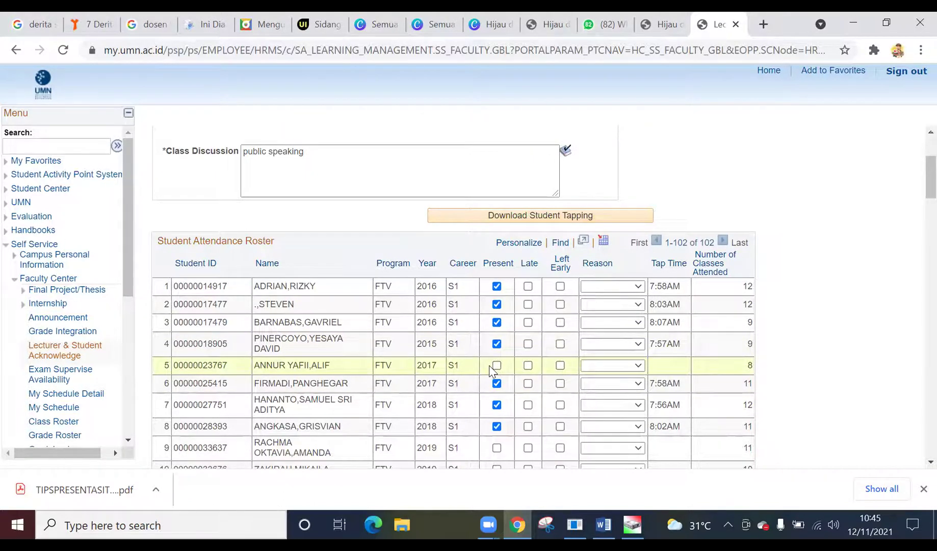
pyautogui.scroll(-2, 490, 366)
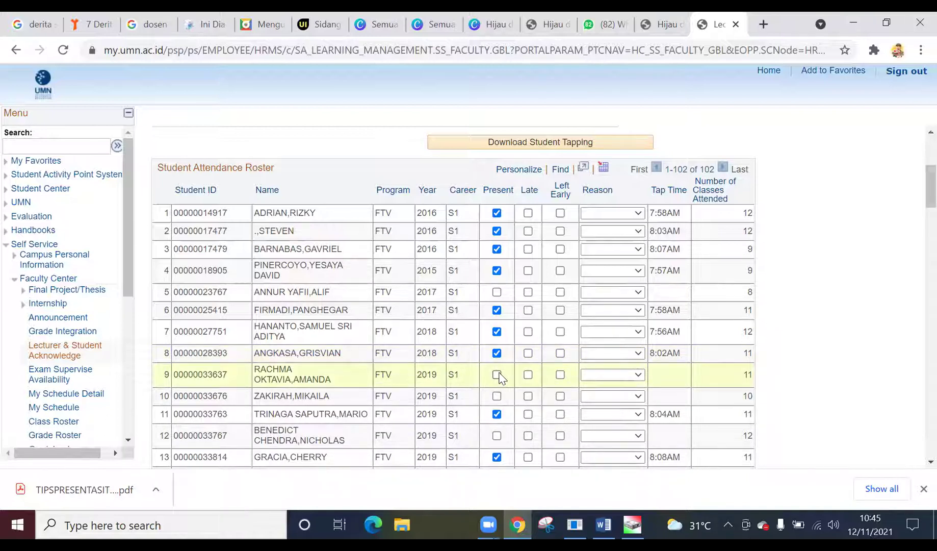
pyautogui.scroll(-2, 500, 377)
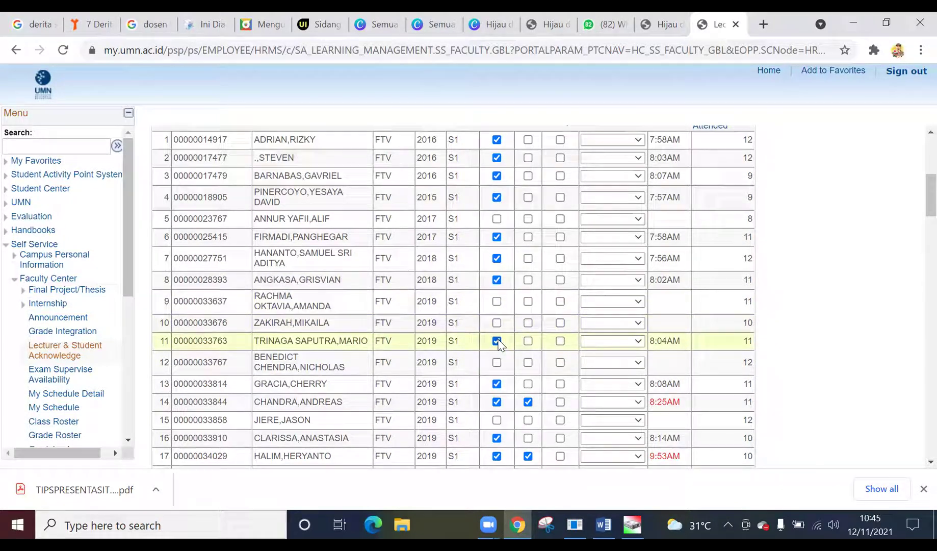
pyautogui.click(496, 323)
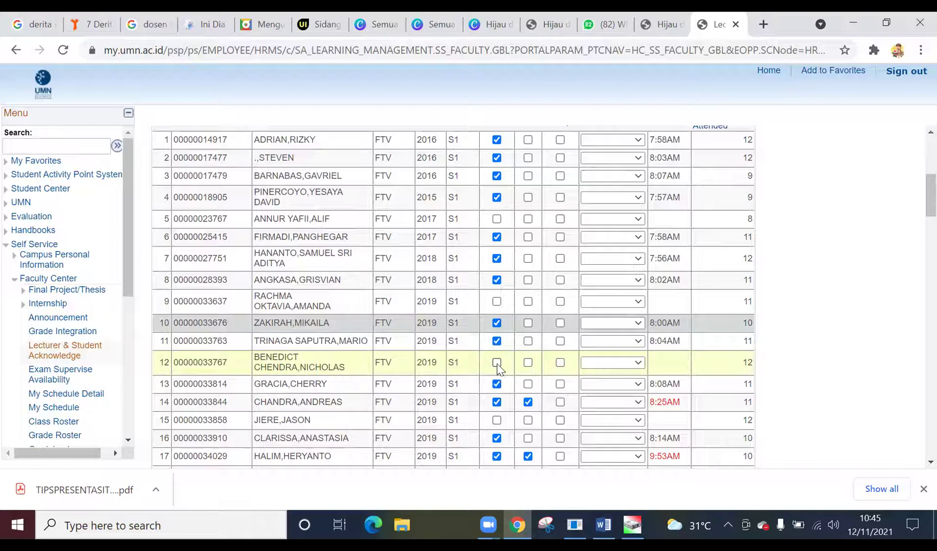
pyautogui.scroll(-3, 489, 423)
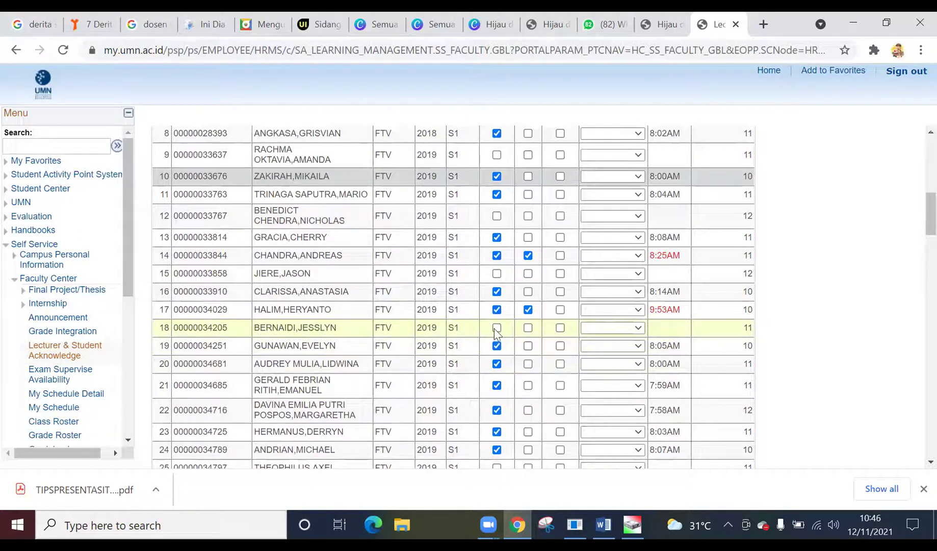
pyautogui.scroll(-3, 504, 352)
pyautogui.scroll(-2, 504, 355)
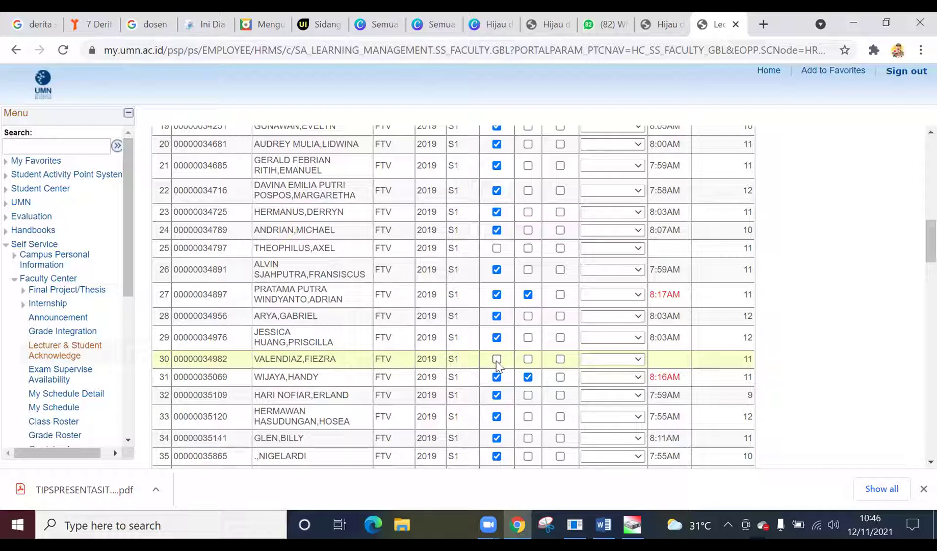
pyautogui.click(497, 360)
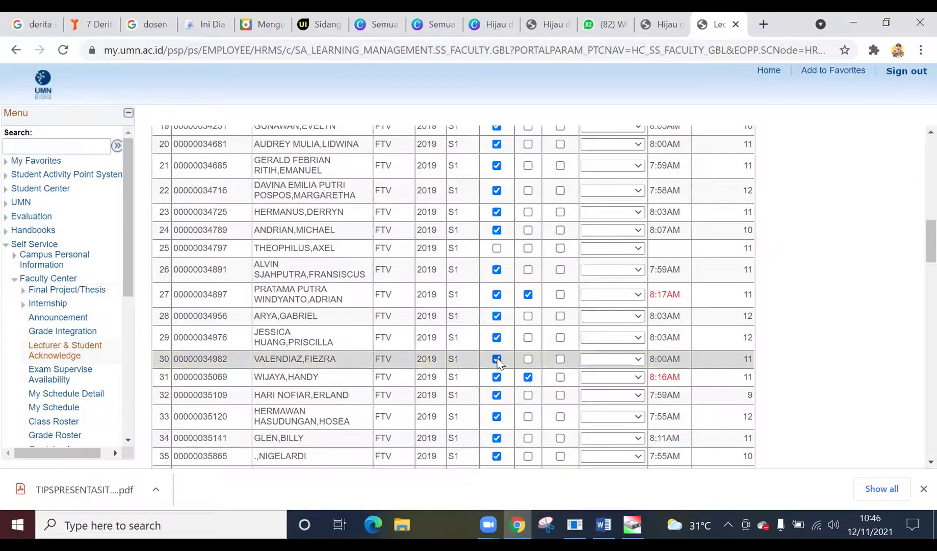
pyautogui.scroll(-3, 498, 363)
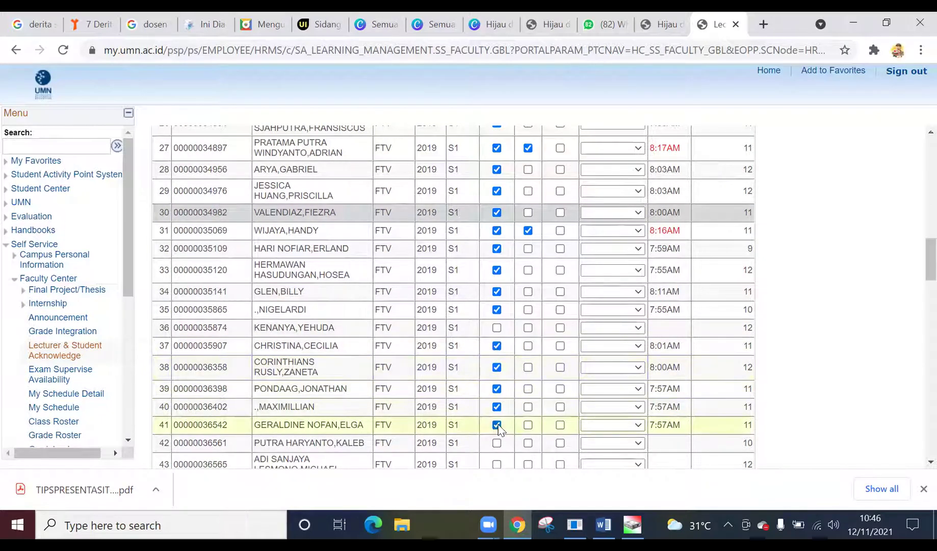
pyautogui.scroll(-1, 499, 448)
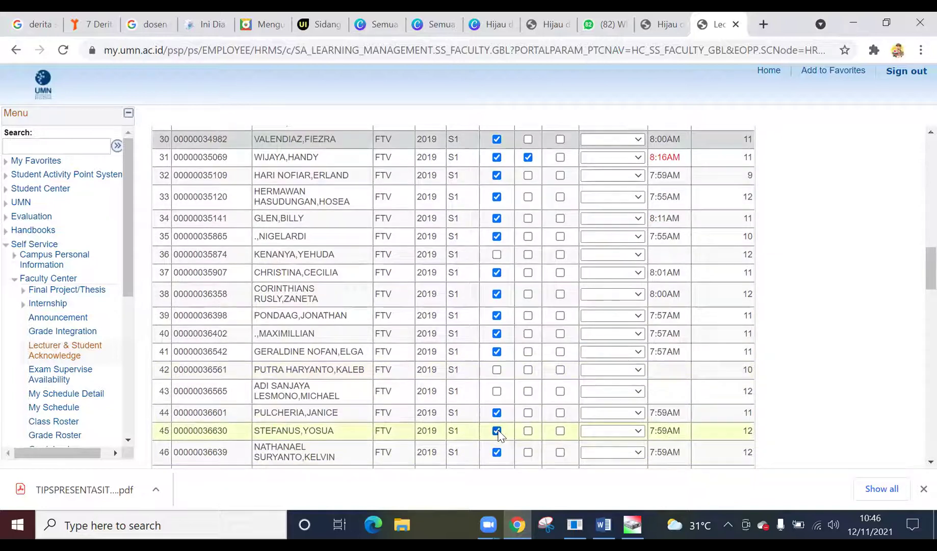
pyautogui.click(497, 369)
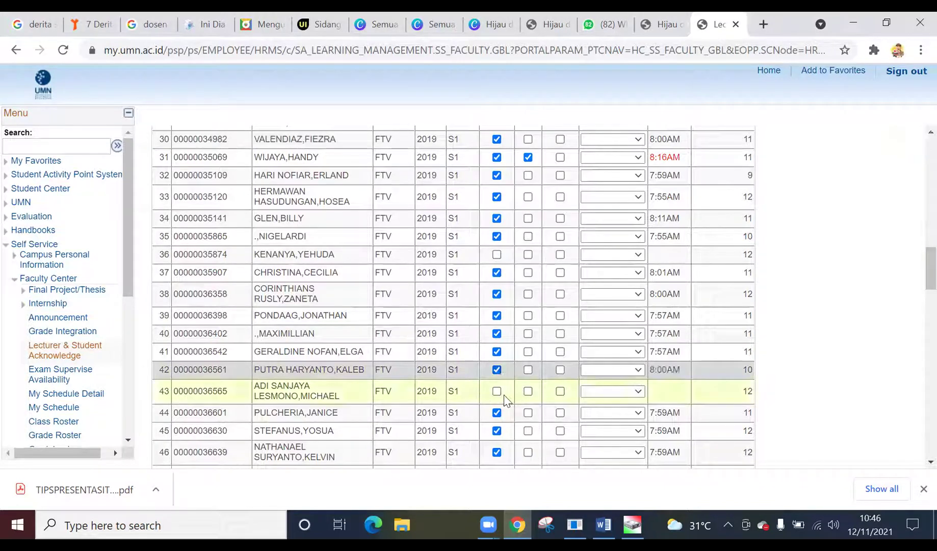
# - Mark students 55 and 58 present
pyautogui.scroll(-3, 502, 390)
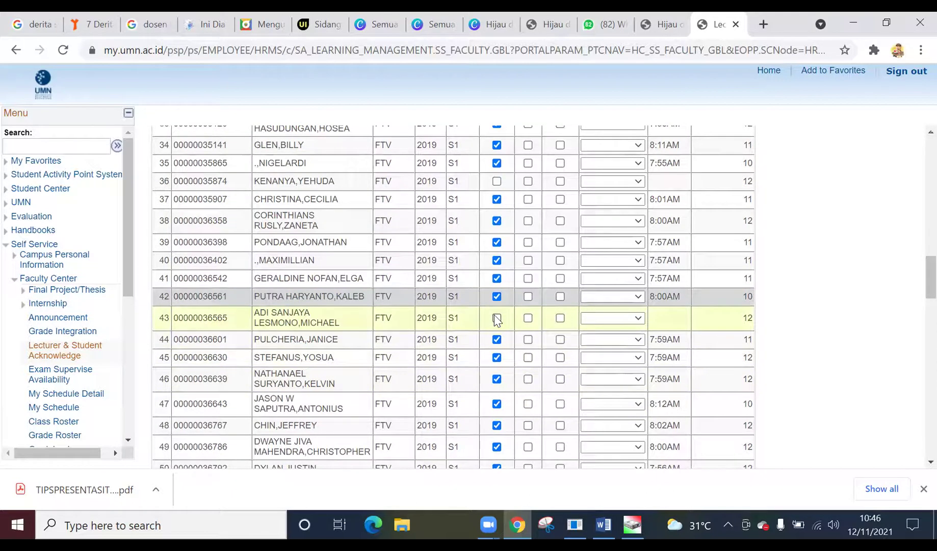
pyautogui.scroll(-10, 511, 355)
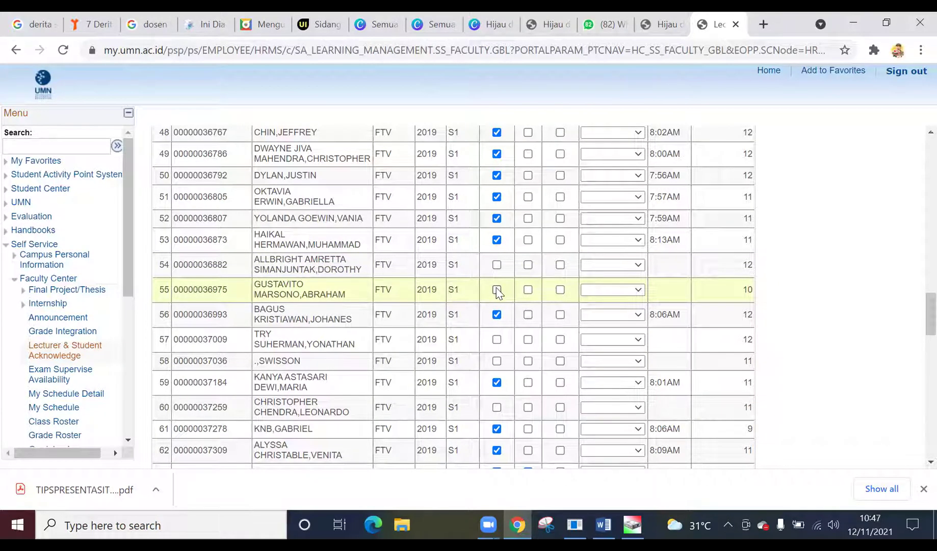
pyautogui.click(497, 290)
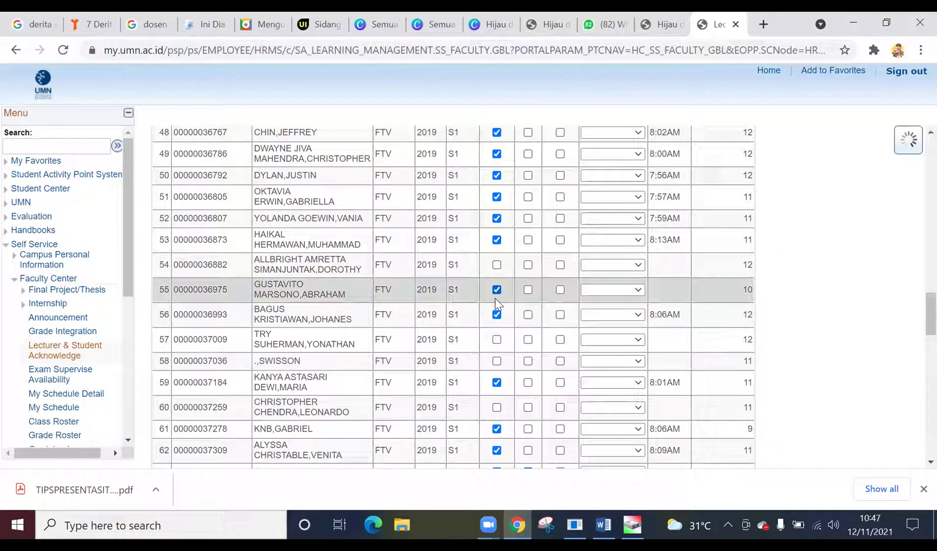
pyautogui.click(497, 362)
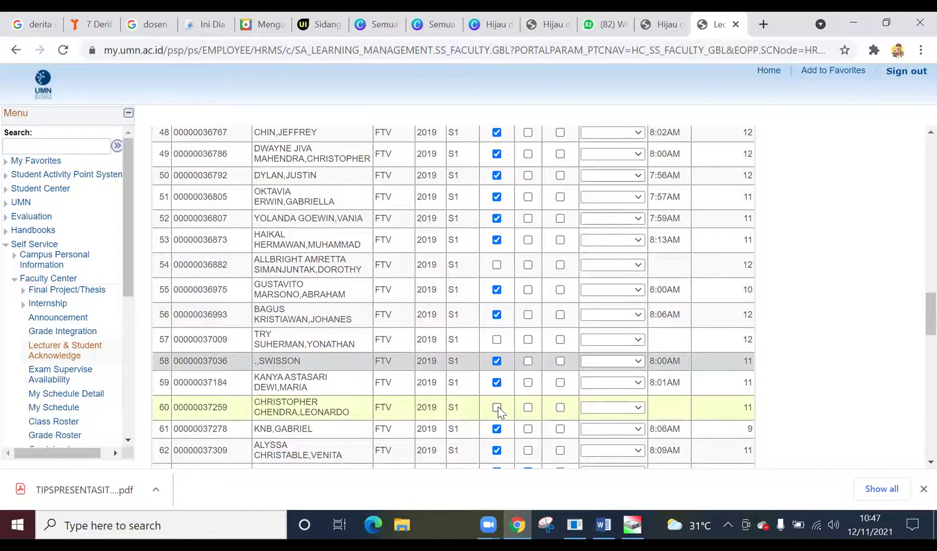
# - Mark students 78, 81 and 92 present, bringing the roster to 82 present and 20 absent
pyautogui.scroll(-1, 499, 411)
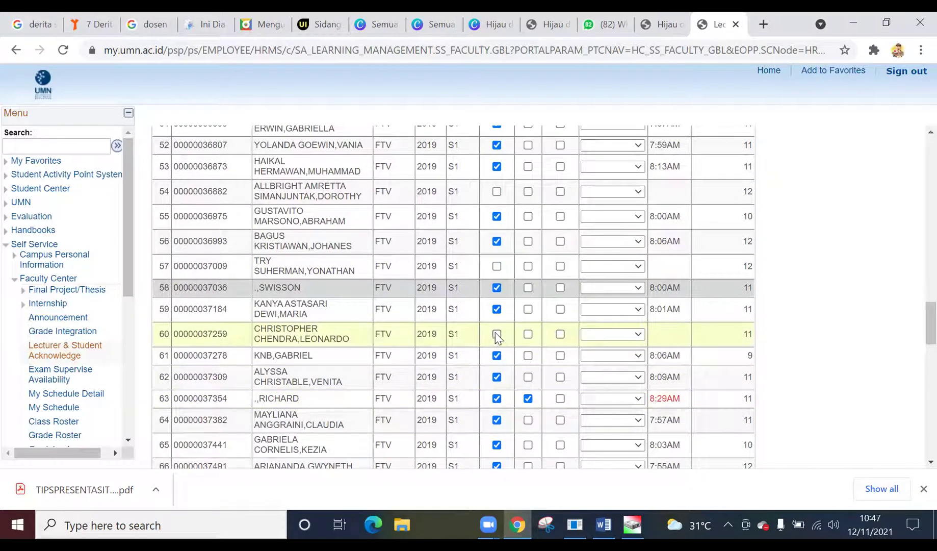
pyautogui.scroll(-2, 499, 365)
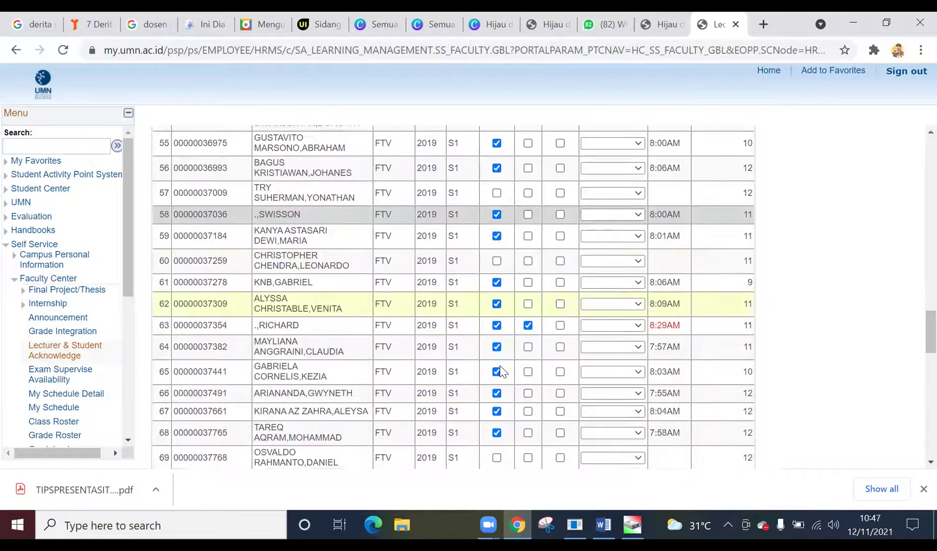
pyautogui.scroll(-1, 499, 365)
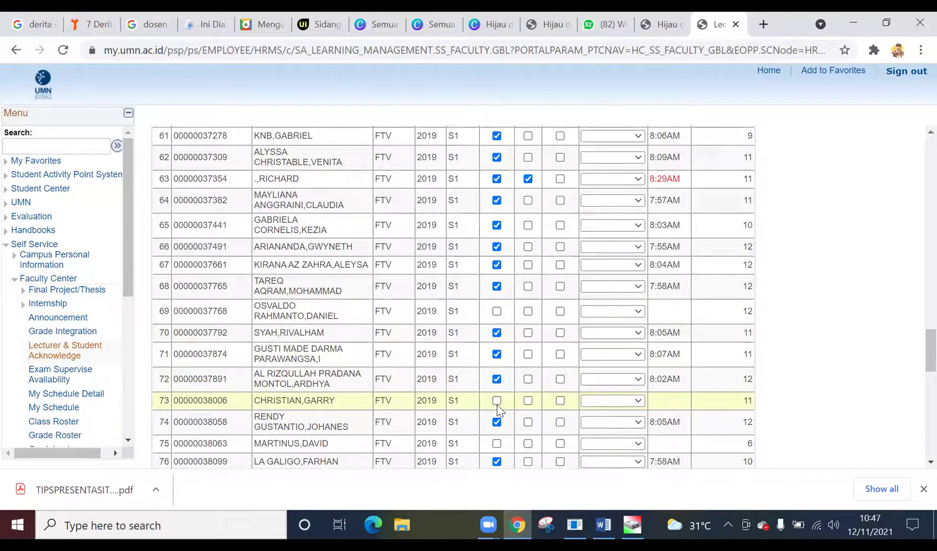
pyautogui.scroll(-1, 499, 410)
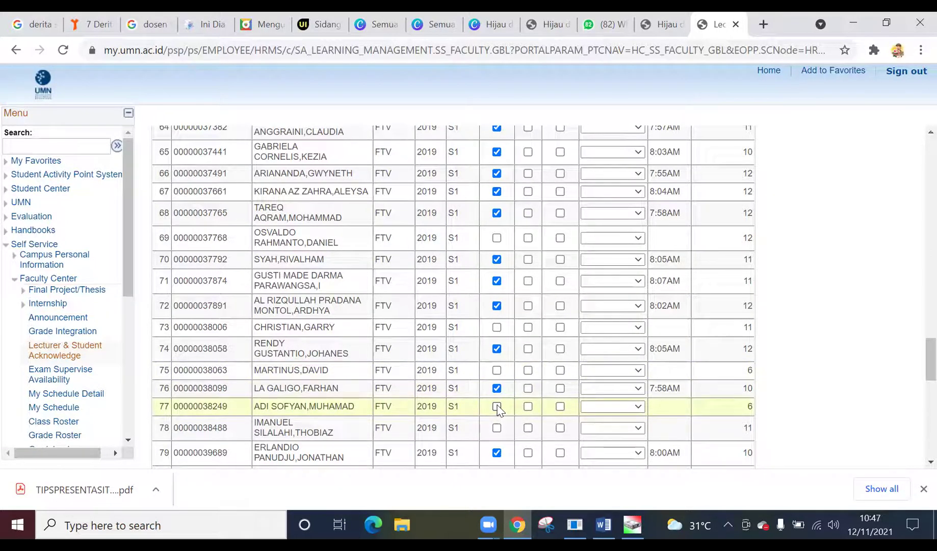
pyautogui.scroll(-3, 497, 407)
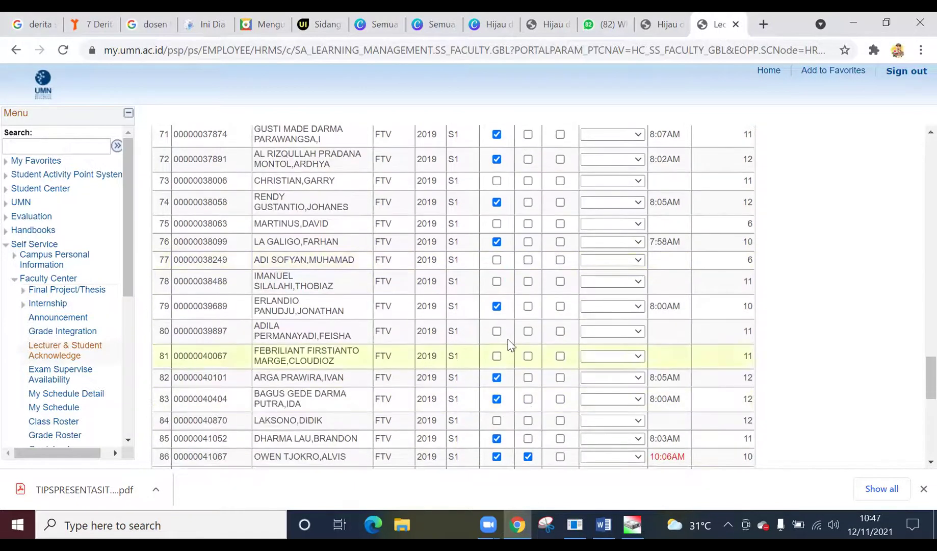
pyautogui.click(496, 281)
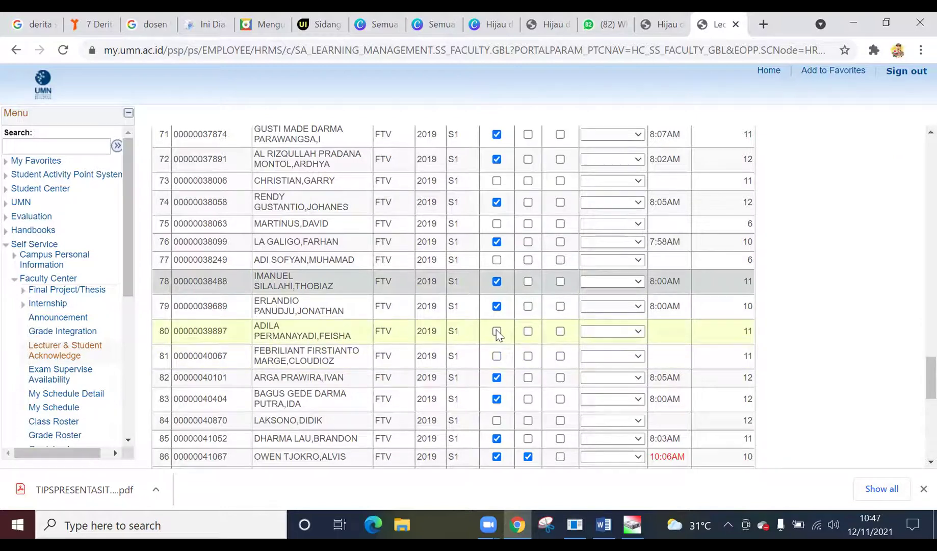
pyautogui.click(497, 356)
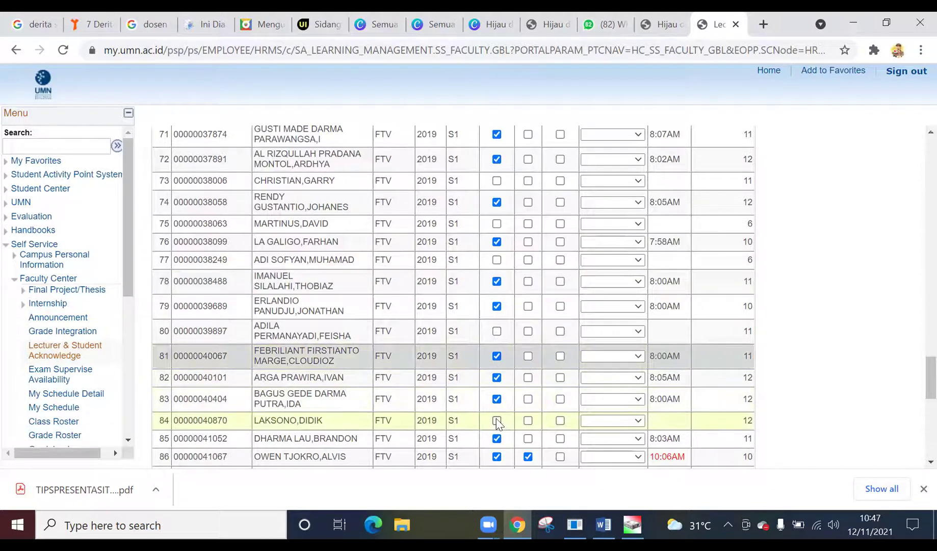
pyautogui.scroll(-3, 497, 422)
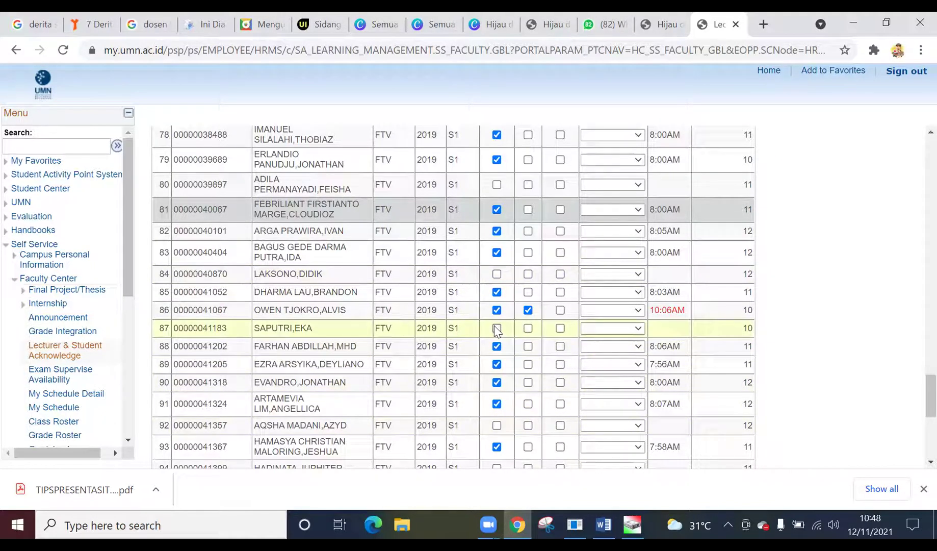
pyautogui.click(496, 425)
pyautogui.scroll(-3, 505, 397)
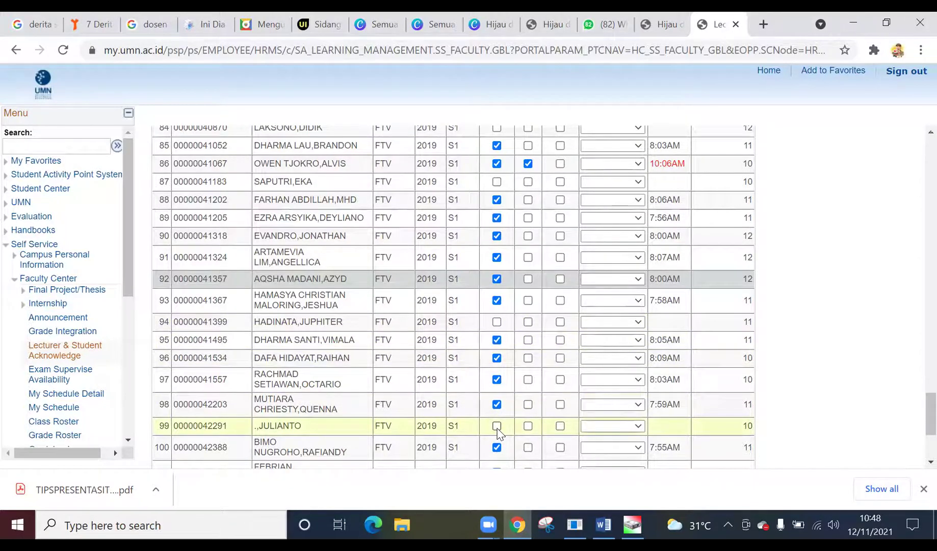
pyautogui.scroll(-2, 497, 432)
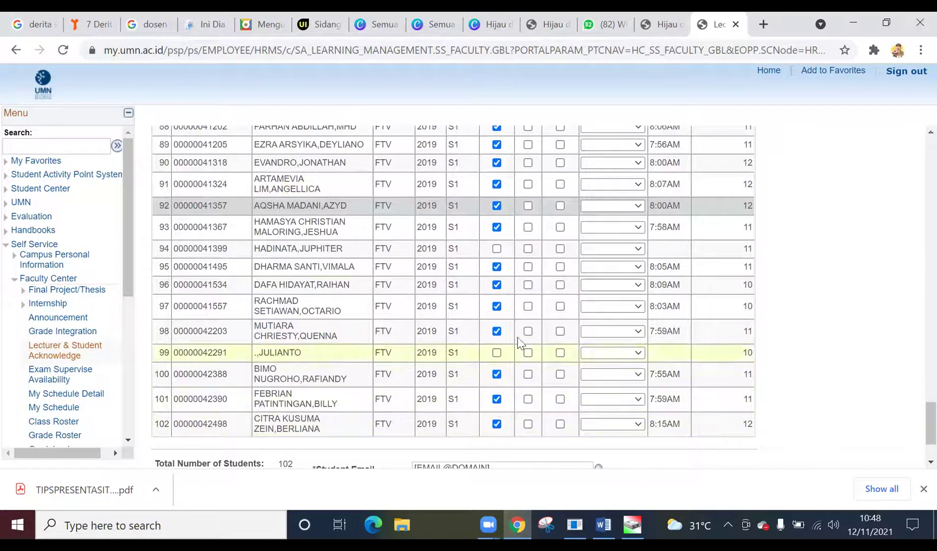
pyautogui.scroll(-2, 500, 360)
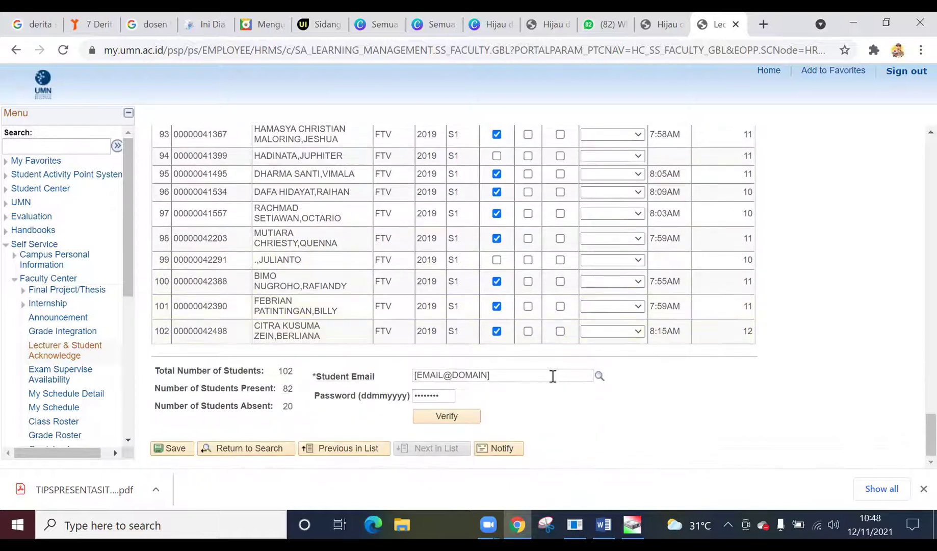
# - Replace the Student Email with the student's address picked from the suggestions
pyautogui.click(498, 374)
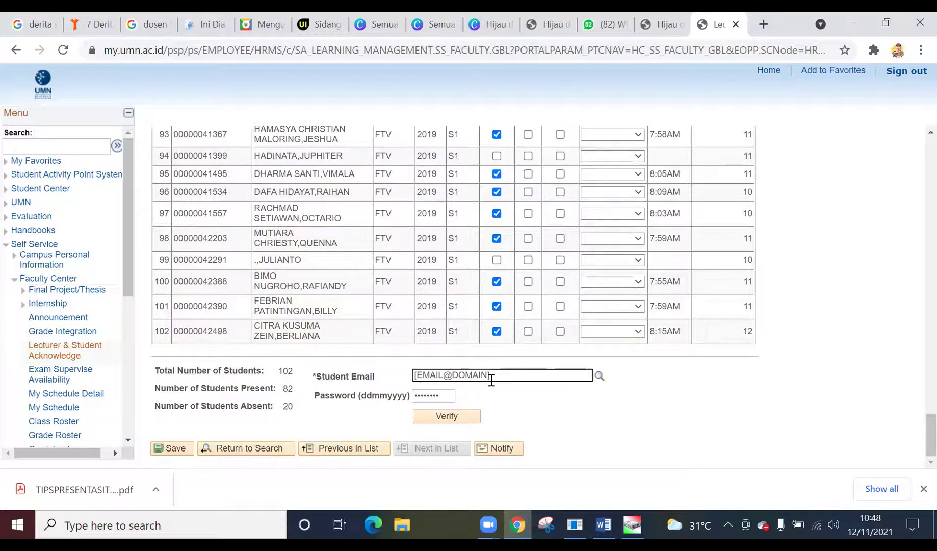
pyautogui.press('BackSpace')
pyautogui.press('BackSpace')
pyautogui.press('BackSpace')
pyautogui.press('BackSpace')
pyautogui.press('BackSpace')
pyautogui.press('BackSpace')
pyautogui.press('BackSpace')
pyautogui.press('BackSpace')
pyautogui.press('BackSpace')
pyautogui.press('BackSpace')
pyautogui.press('BackSpace')
pyautogui.press('BackSpace')
pyautogui.press('BackSpace')
pyautogui.press('BackSpace')
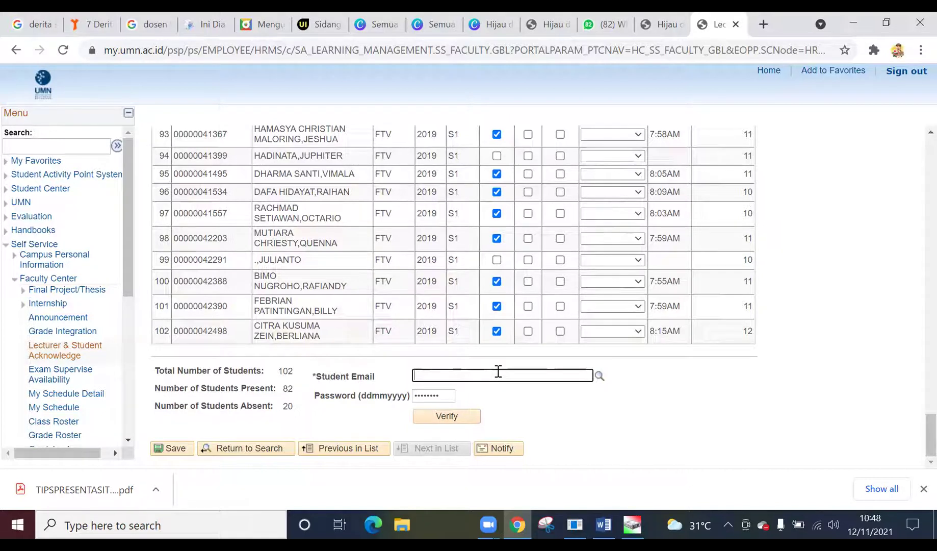
pyautogui.write('swisson')
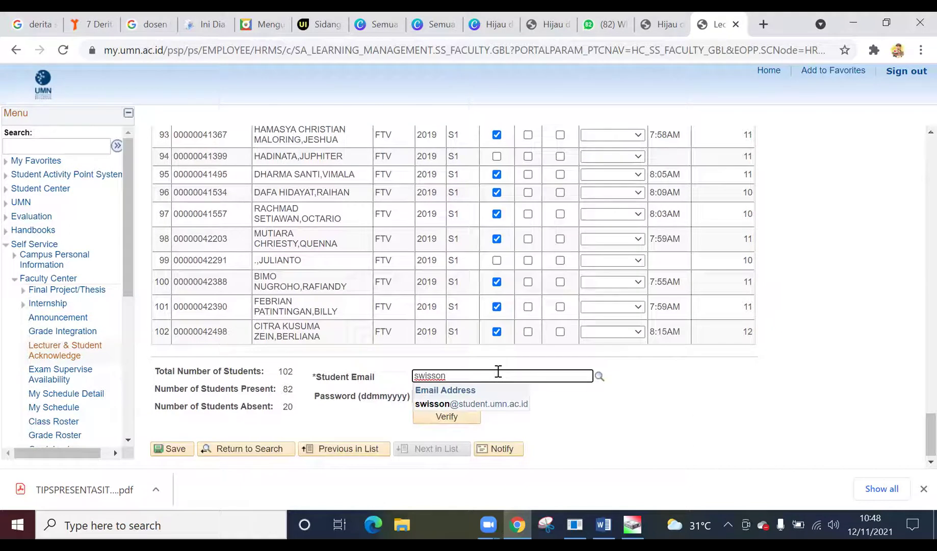
pyautogui.click(503, 407)
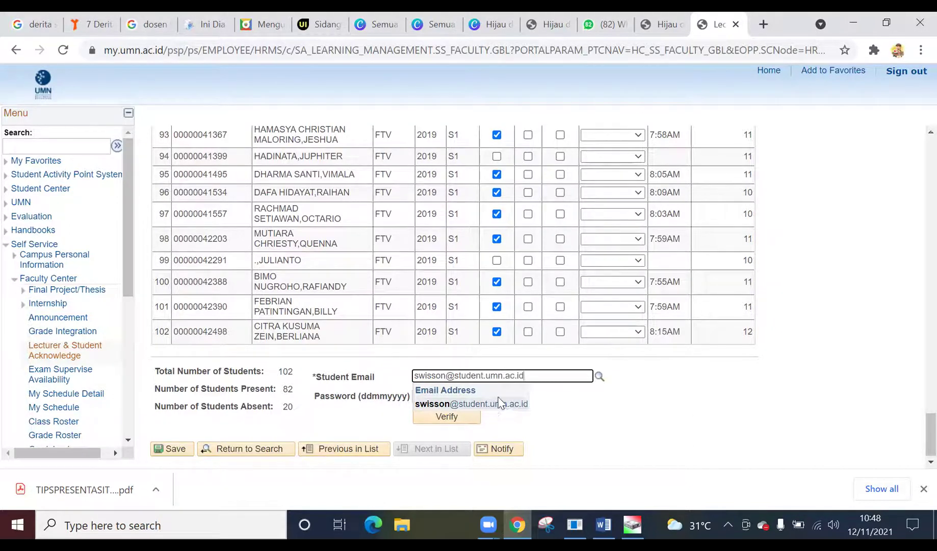
pyautogui.click(492, 407)
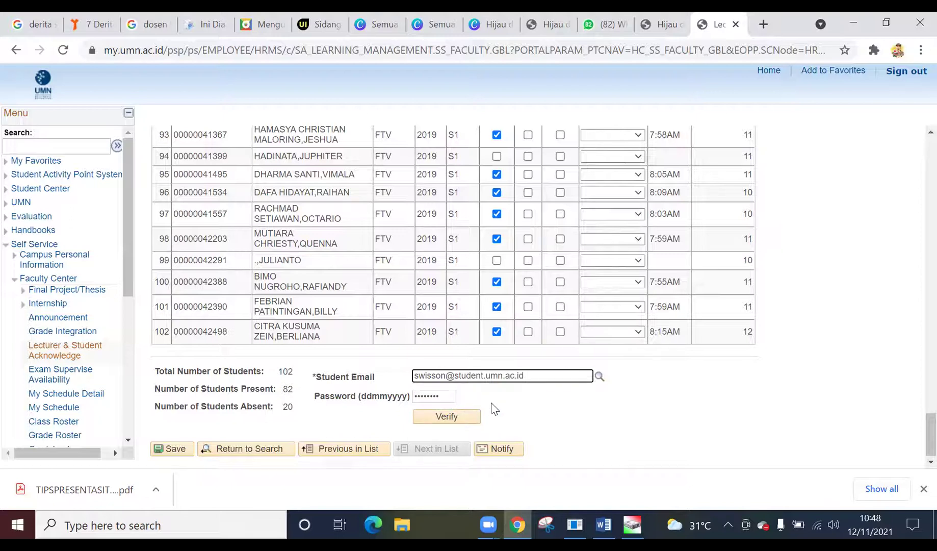
# - Correct the student's ddmmyyyy password and submit the class 2280 roster for verification
pyautogui.click(442, 395)
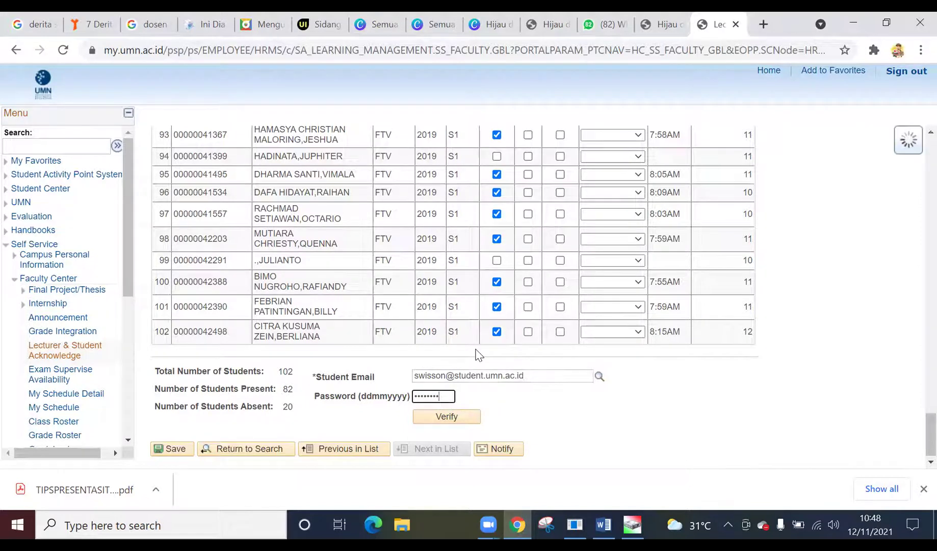
pyautogui.press('BackSpace')
pyautogui.press('BackSpace')
pyautogui.press('BackSpace')
pyautogui.write('0')
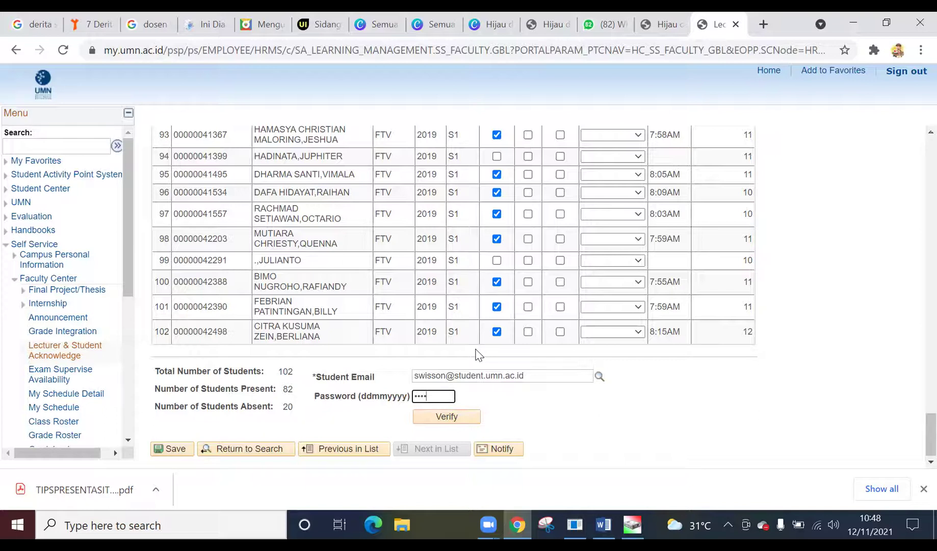
pyautogui.write('00')
pyautogui.click(450, 419)
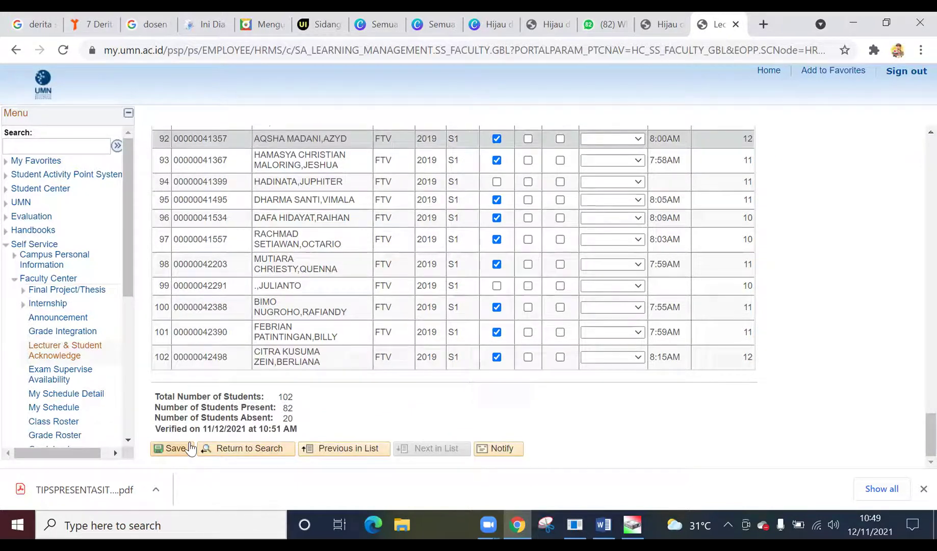
# - Save the verified class 2280 roster twice so it is confirmed saved with 82 present
pyautogui.click(174, 448)
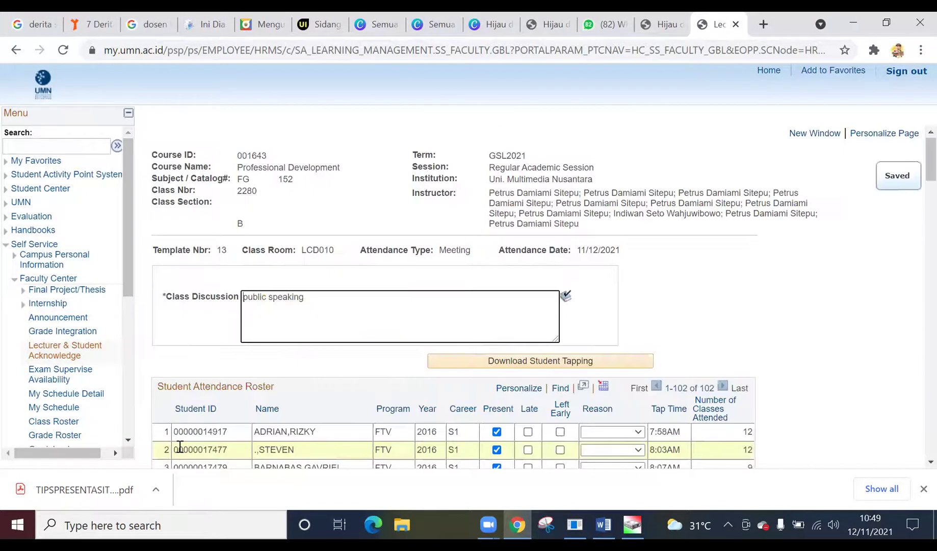
pyautogui.scroll(-20, 179, 446)
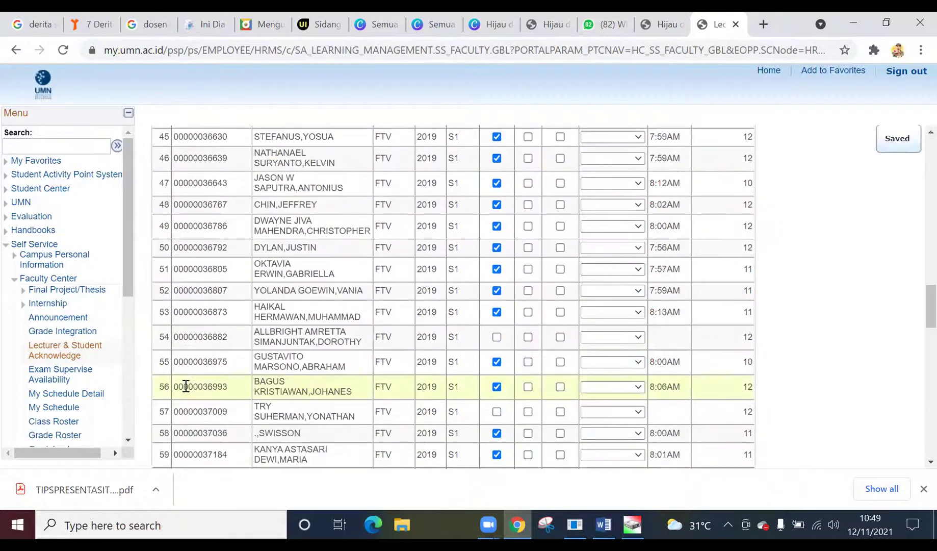
pyautogui.scroll(-10, 187, 385)
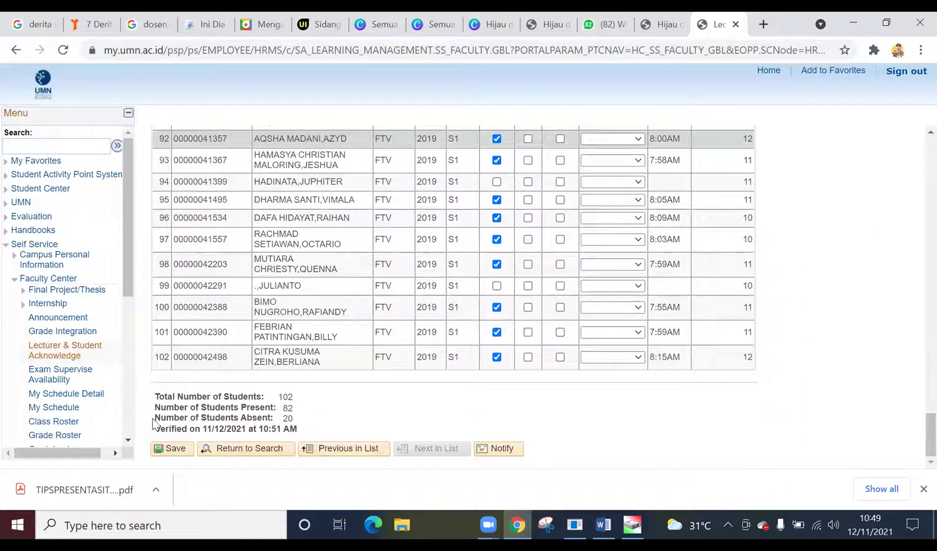
pyautogui.click(176, 449)
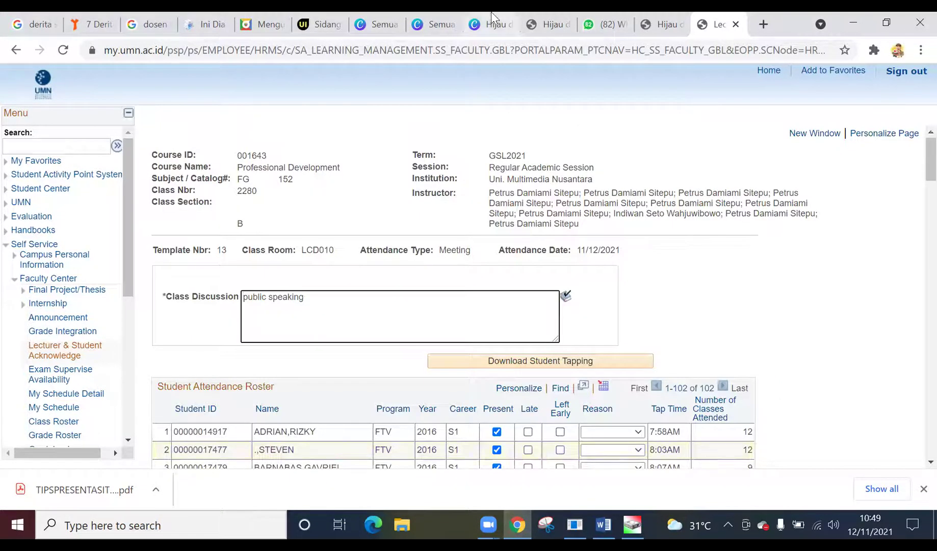
pyautogui.moveTo(492, 12)
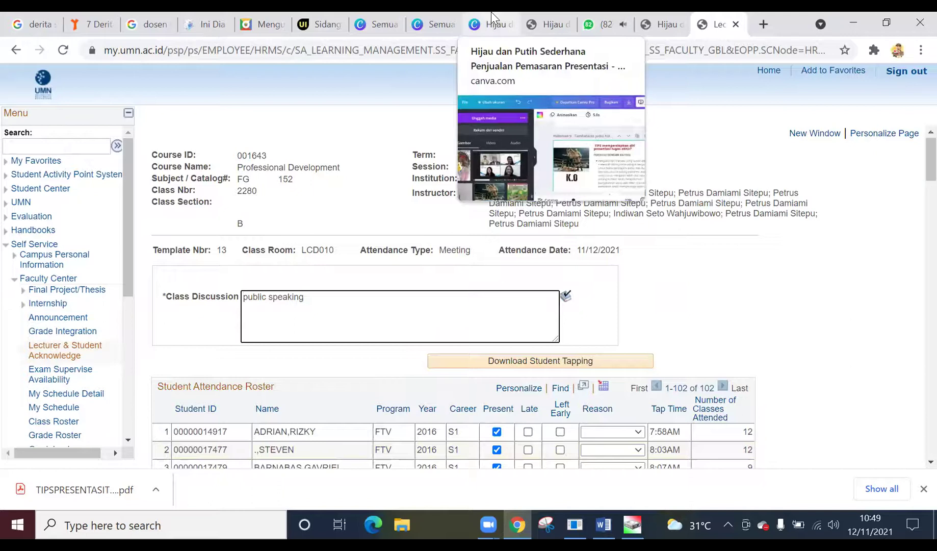